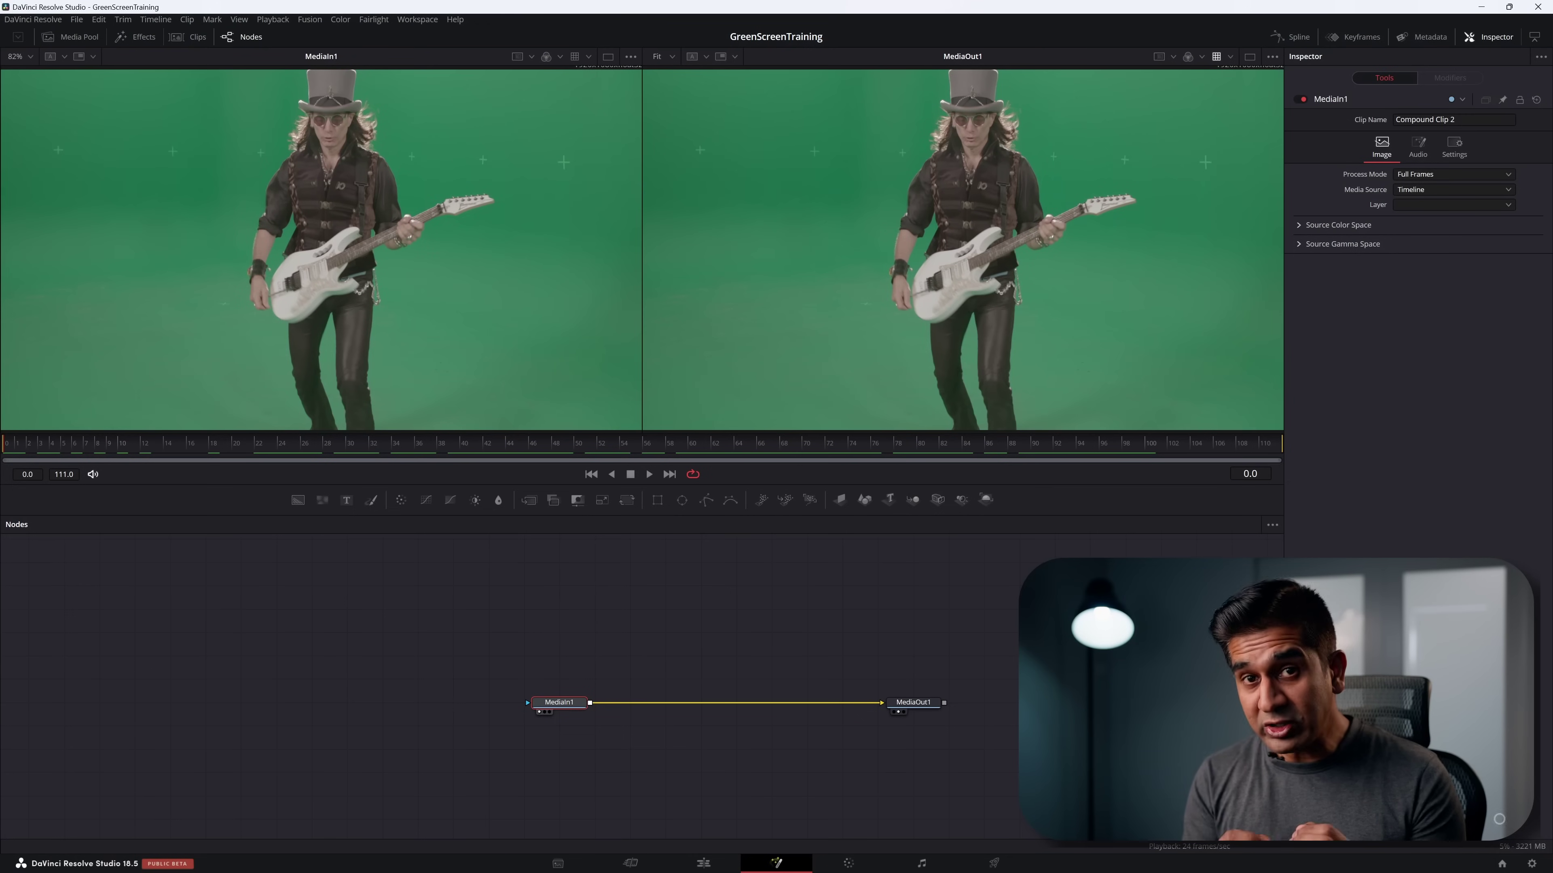
# Step: Set the project's color science to DaVinci YRGB Color Managed in the Color Management settings
pyautogui.click(1528, 860)
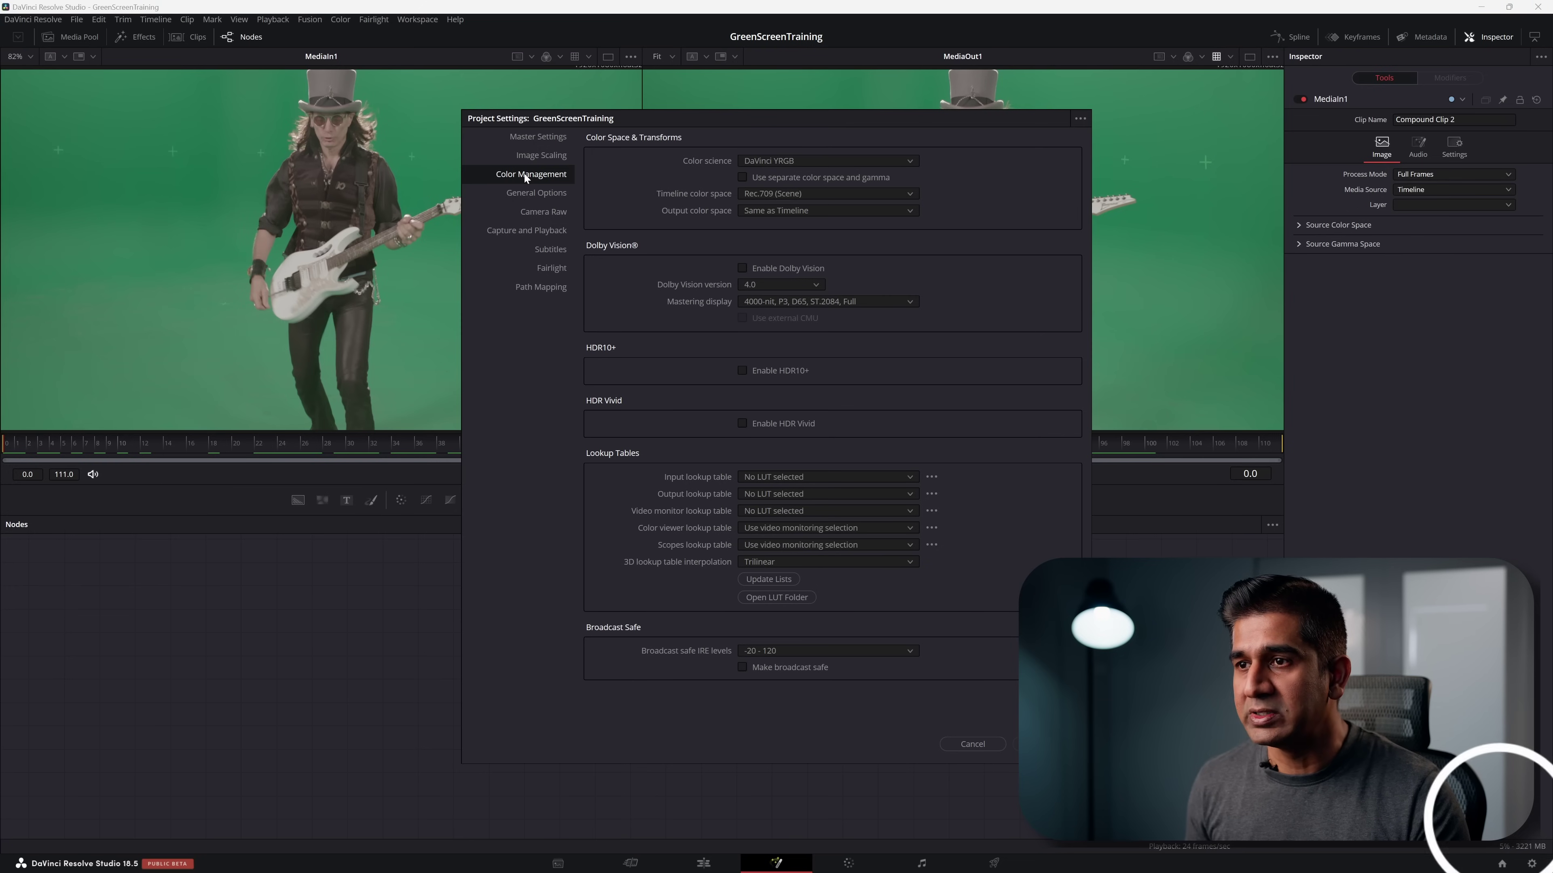
pyautogui.click(831, 162)
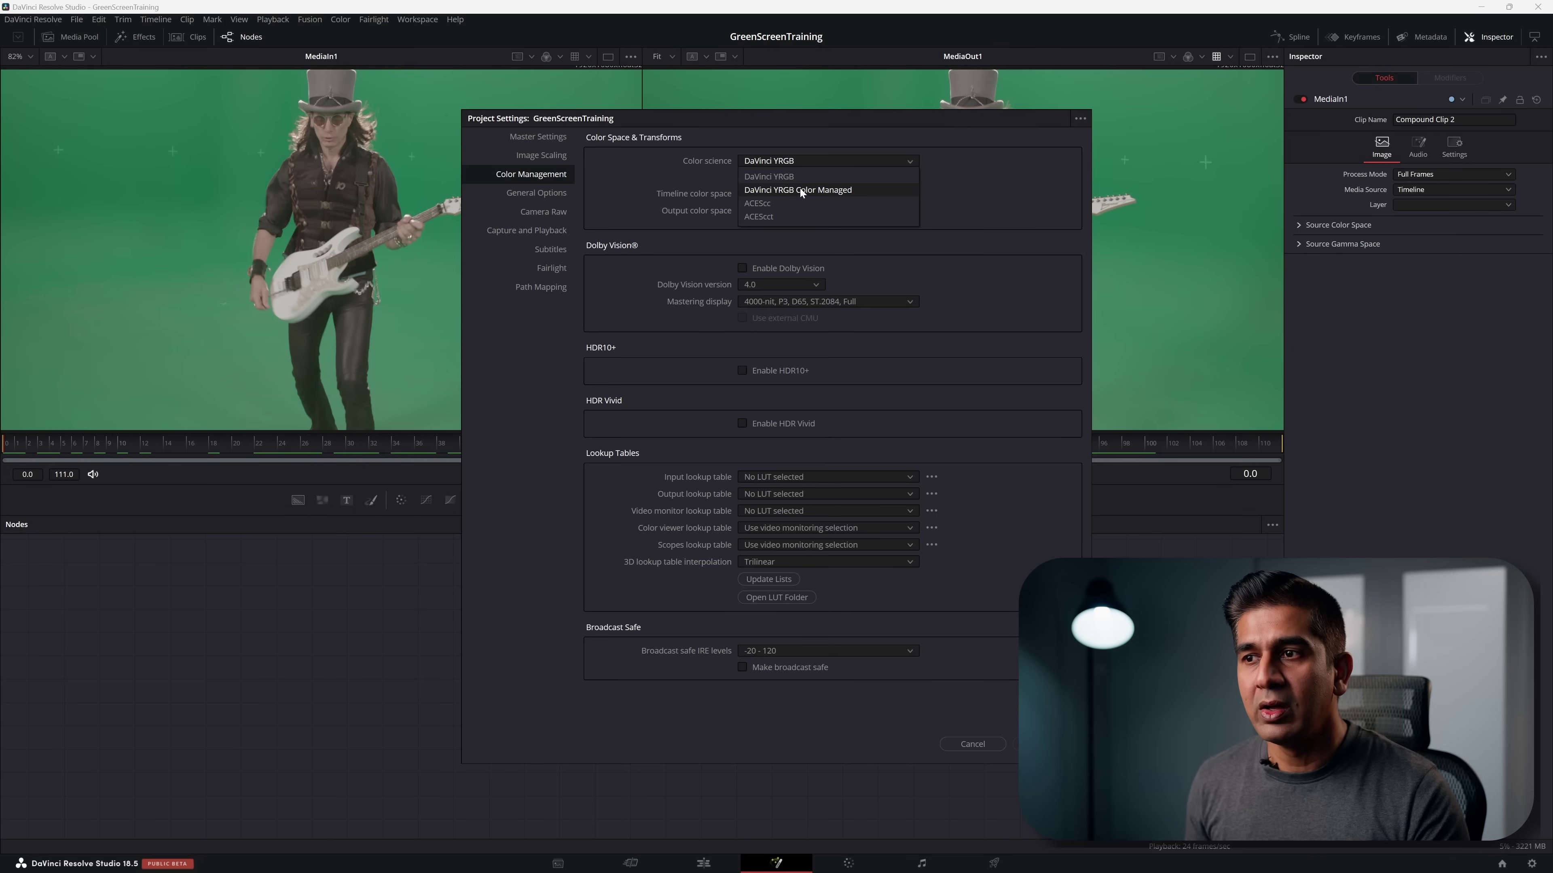
pyautogui.click(857, 190)
pyautogui.press('Return')
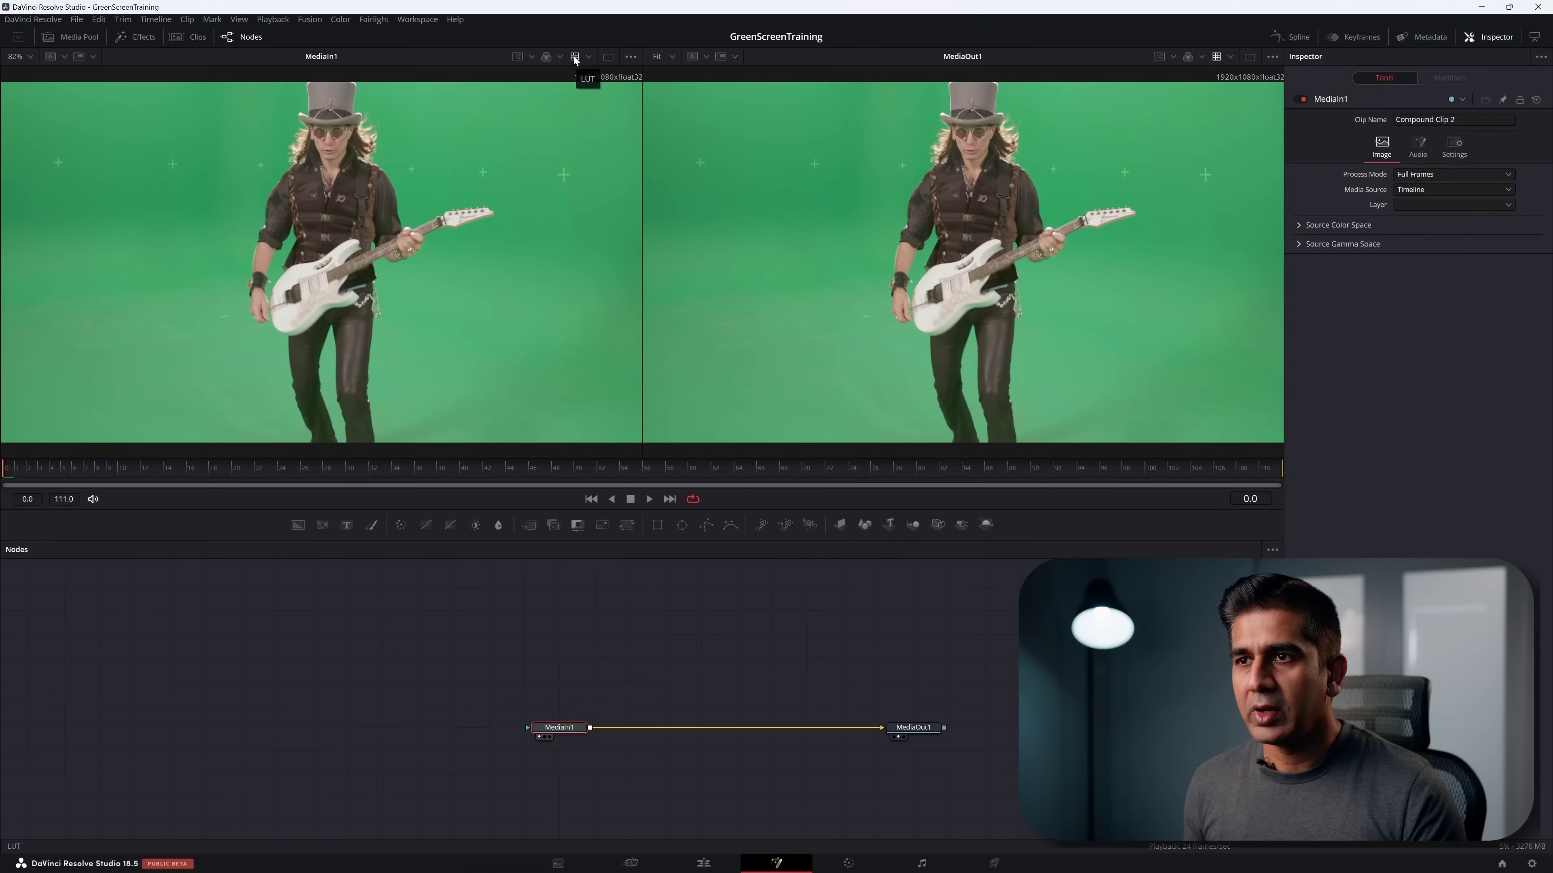
# Step: Compare the MediaIn1 image with its viewer LUT switched off and on, and look through the available viewer LUTs
pyautogui.click(574, 57)
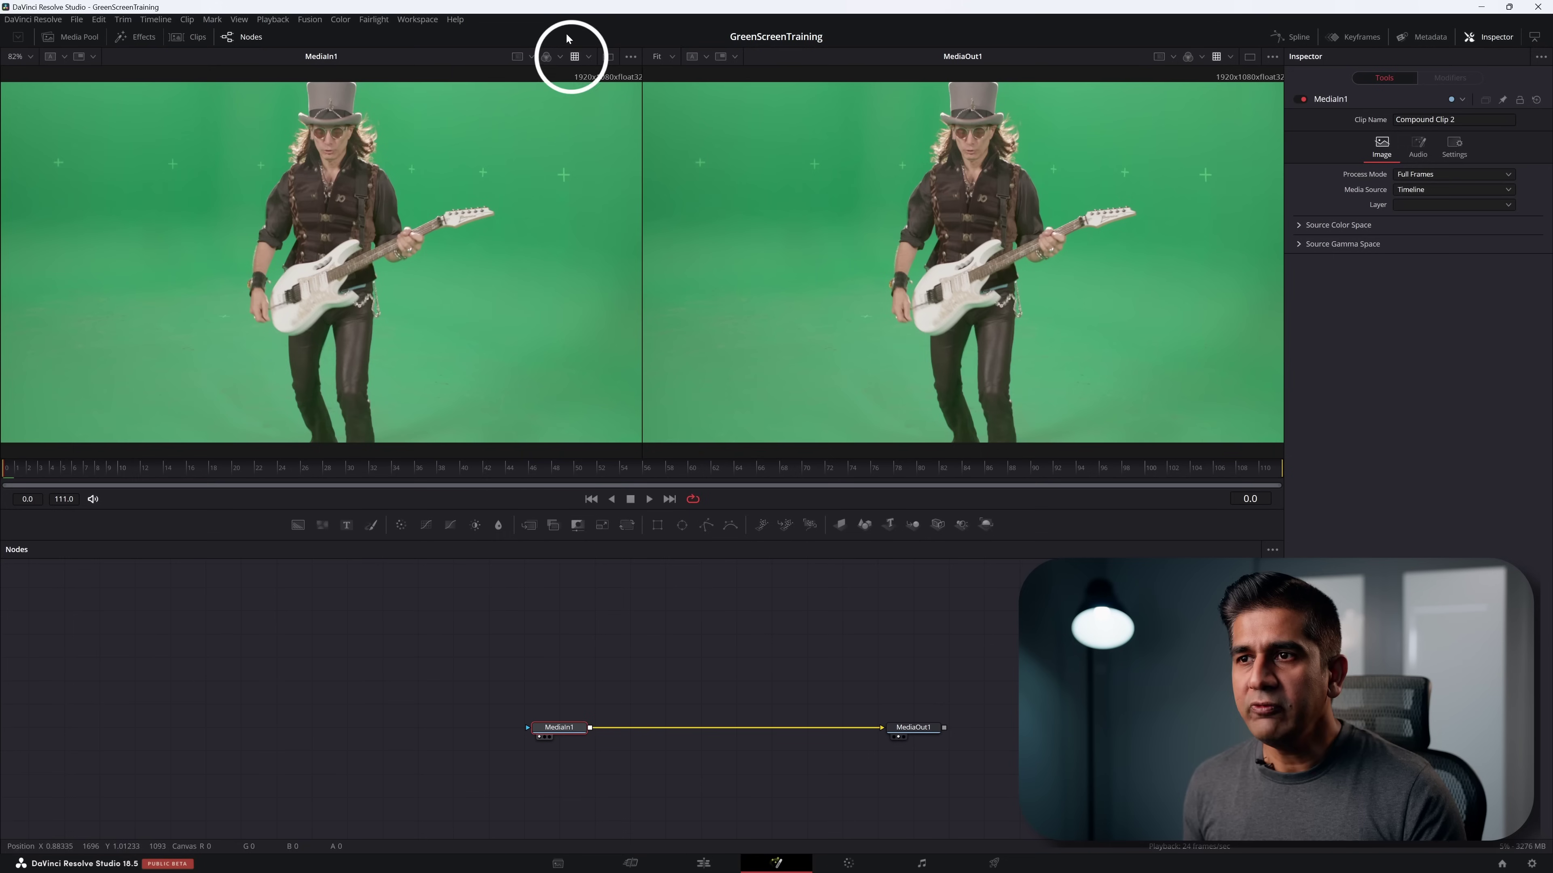
pyautogui.click(575, 57)
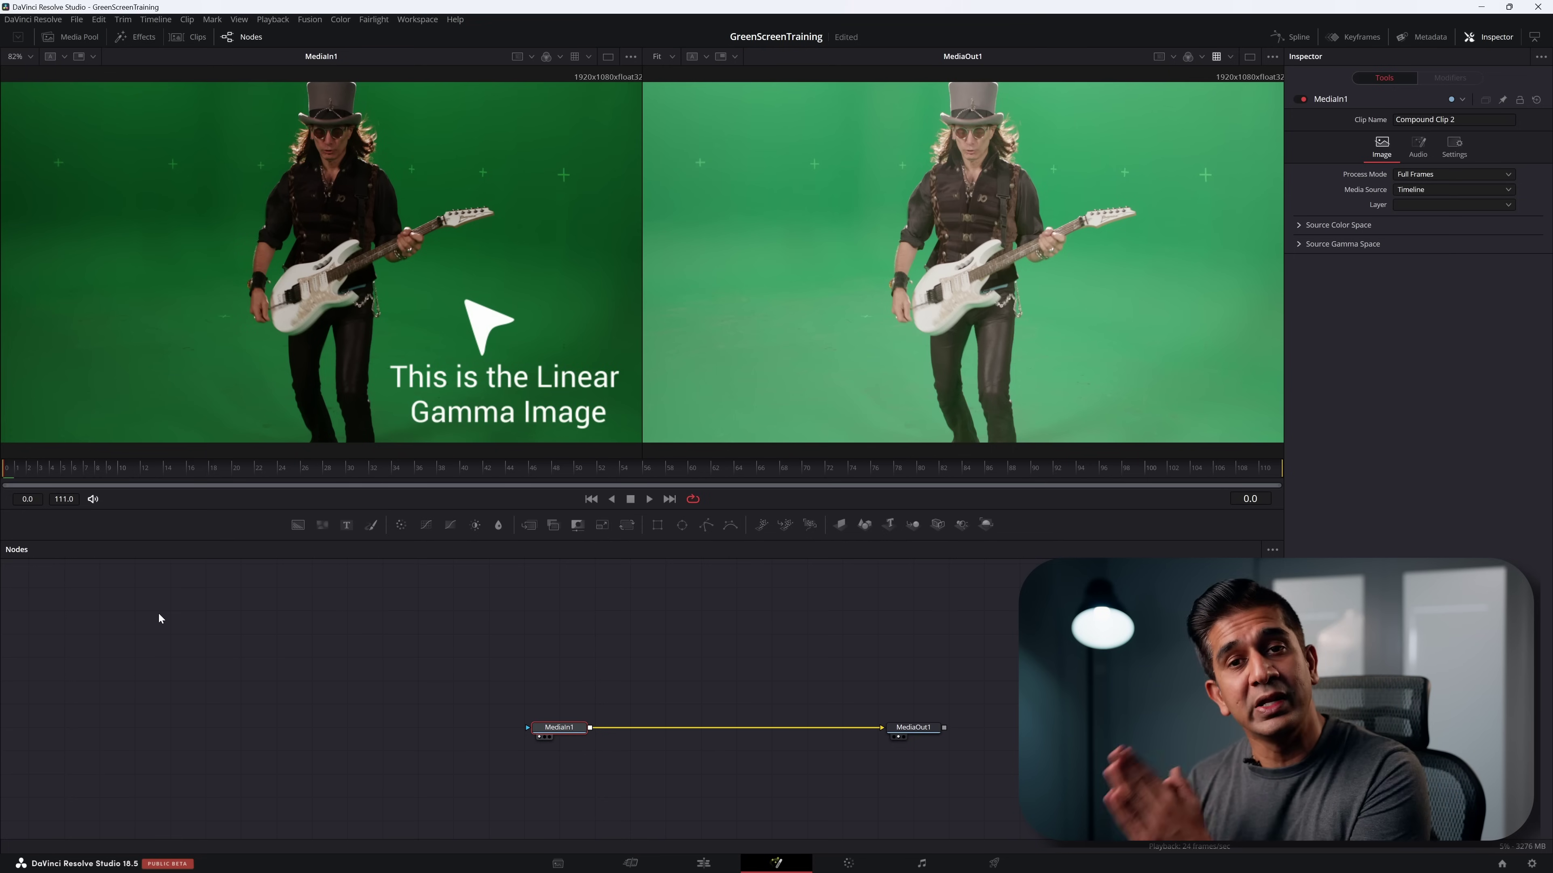
pyautogui.click(588, 59)
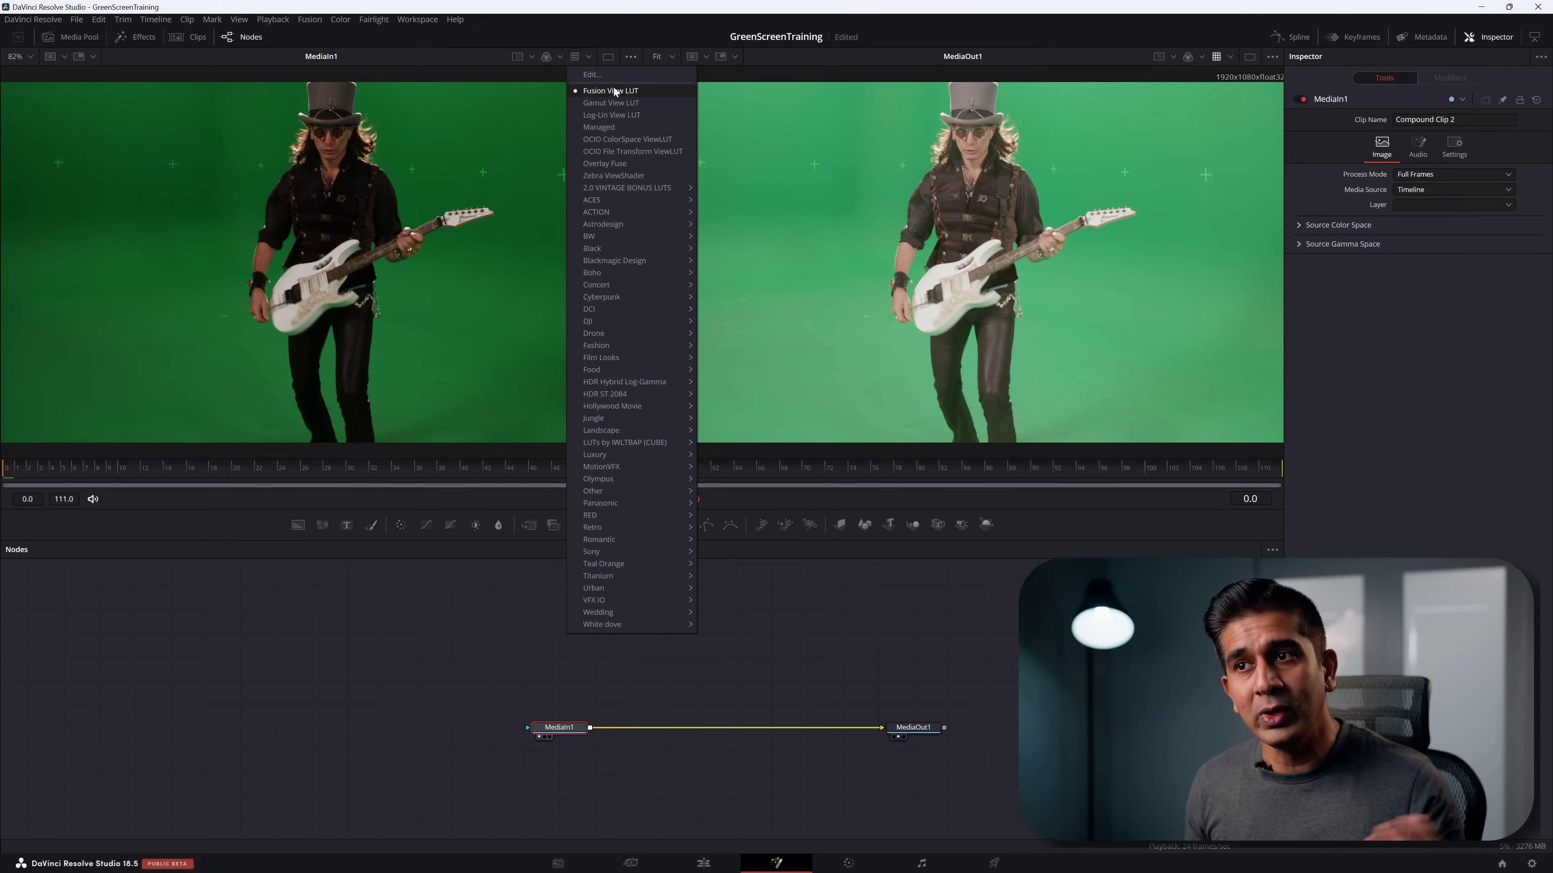
pyautogui.click(573, 55)
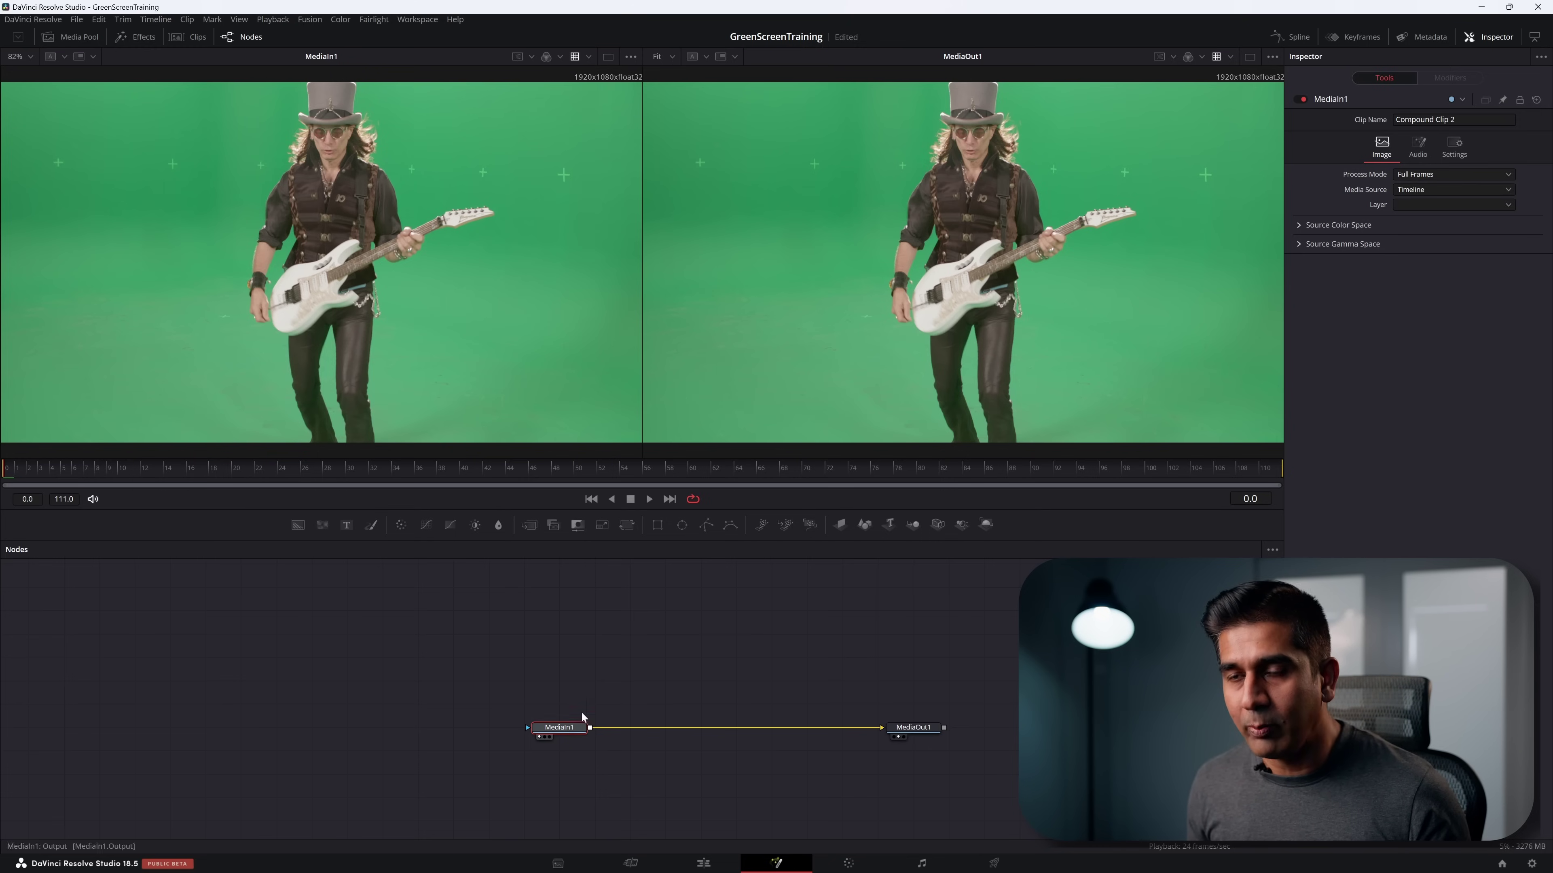
pyautogui.click(575, 57)
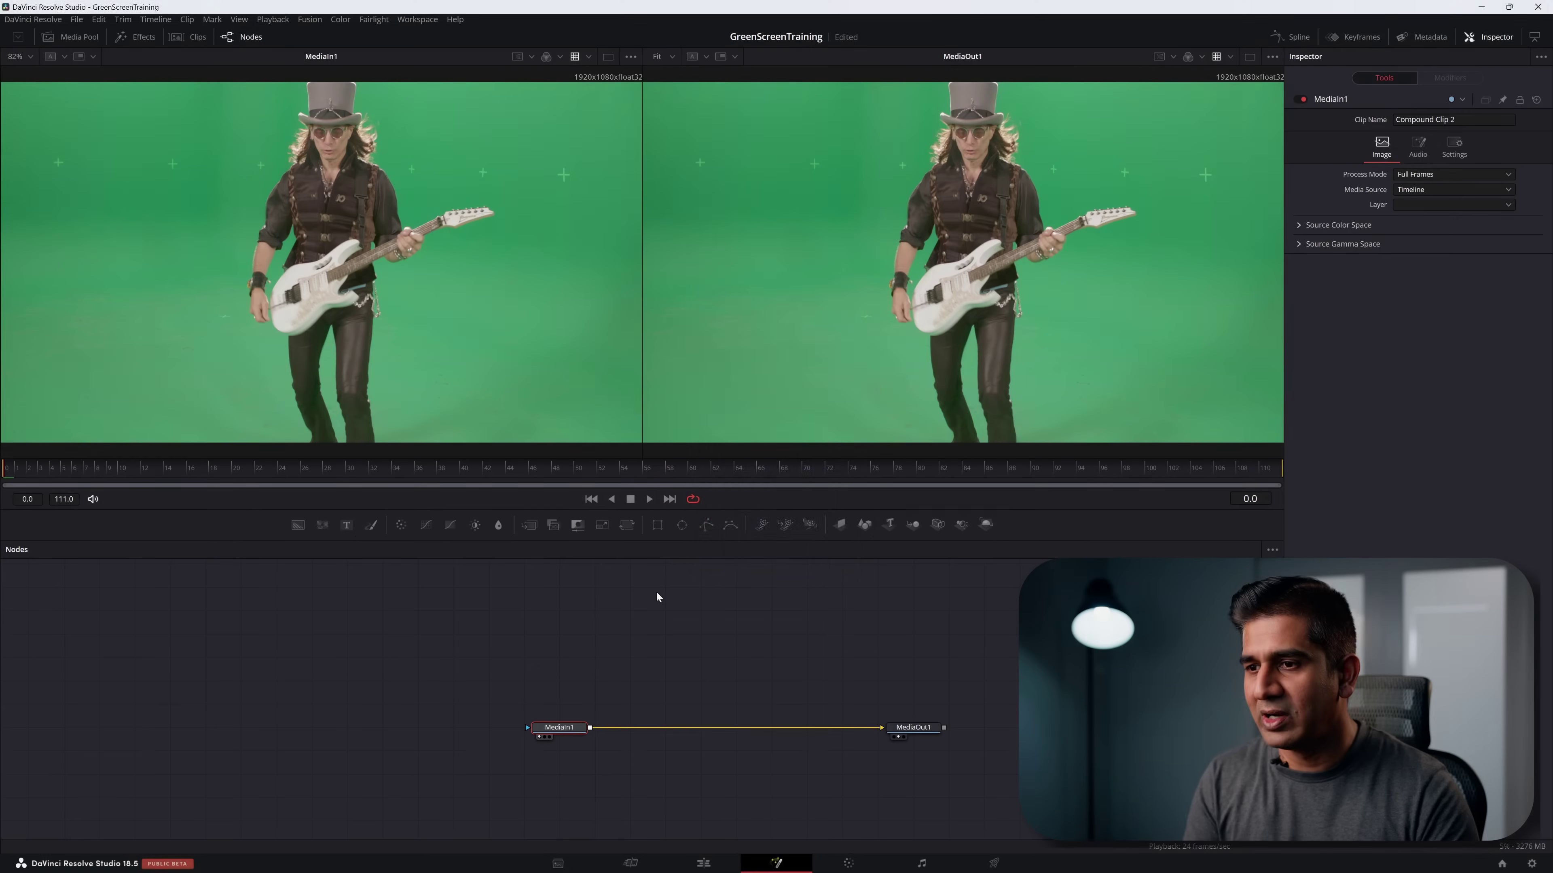
# Step: Add a Delta Keyer node after MediaIn1 and move MediaIn1 away to make room between the nodes
pyautogui.hotkey('shift', 'space')
pyautogui.write('DK')
pyautogui.press('Return')
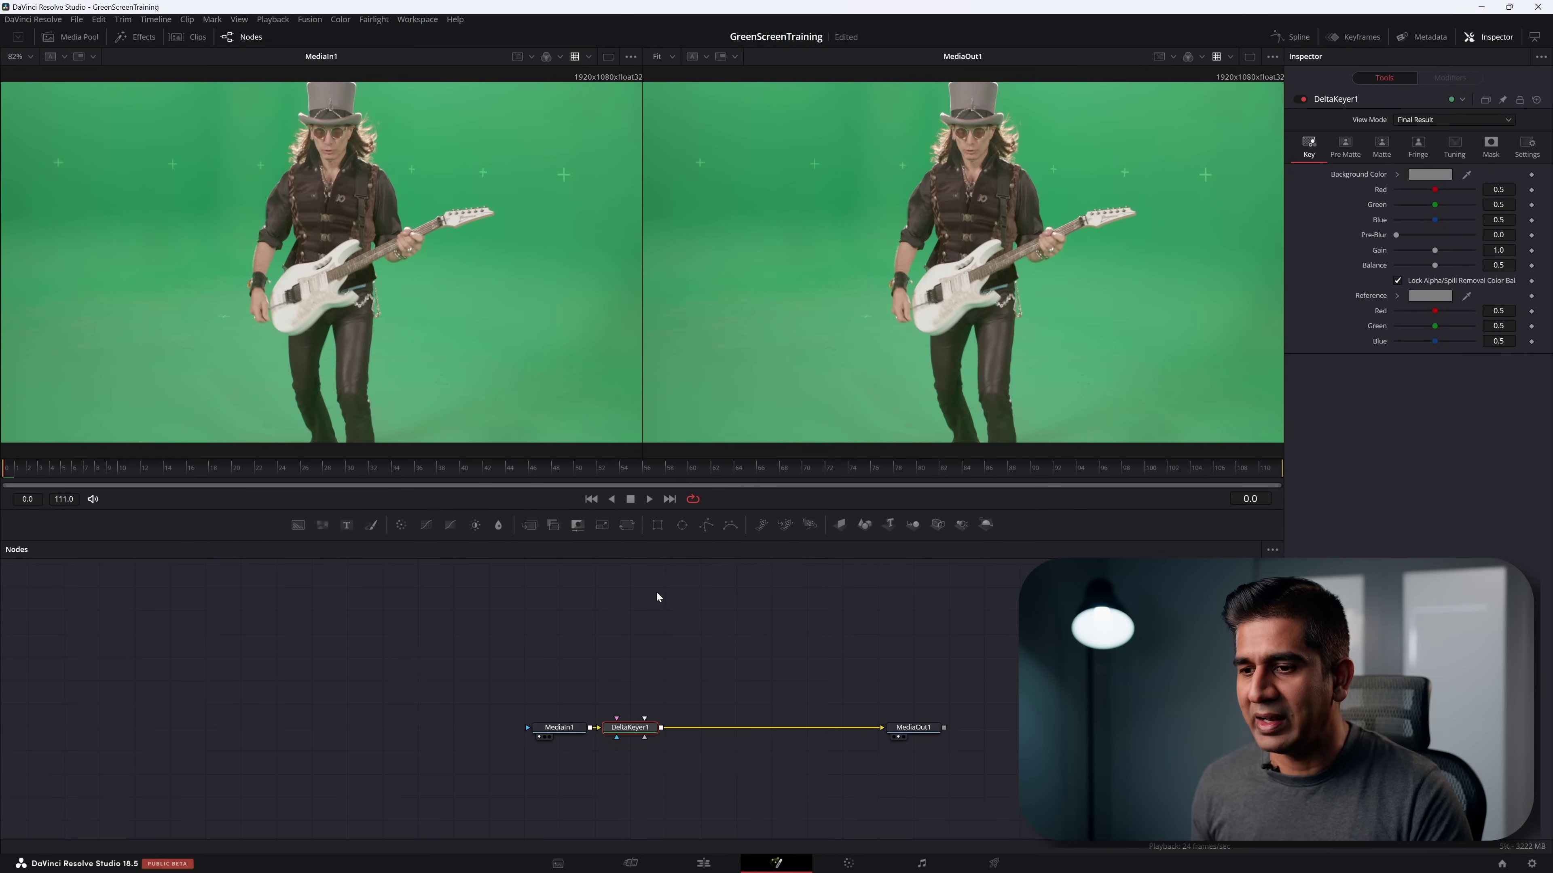
pyautogui.moveTo(557, 728); pyautogui.dragTo(489, 727)
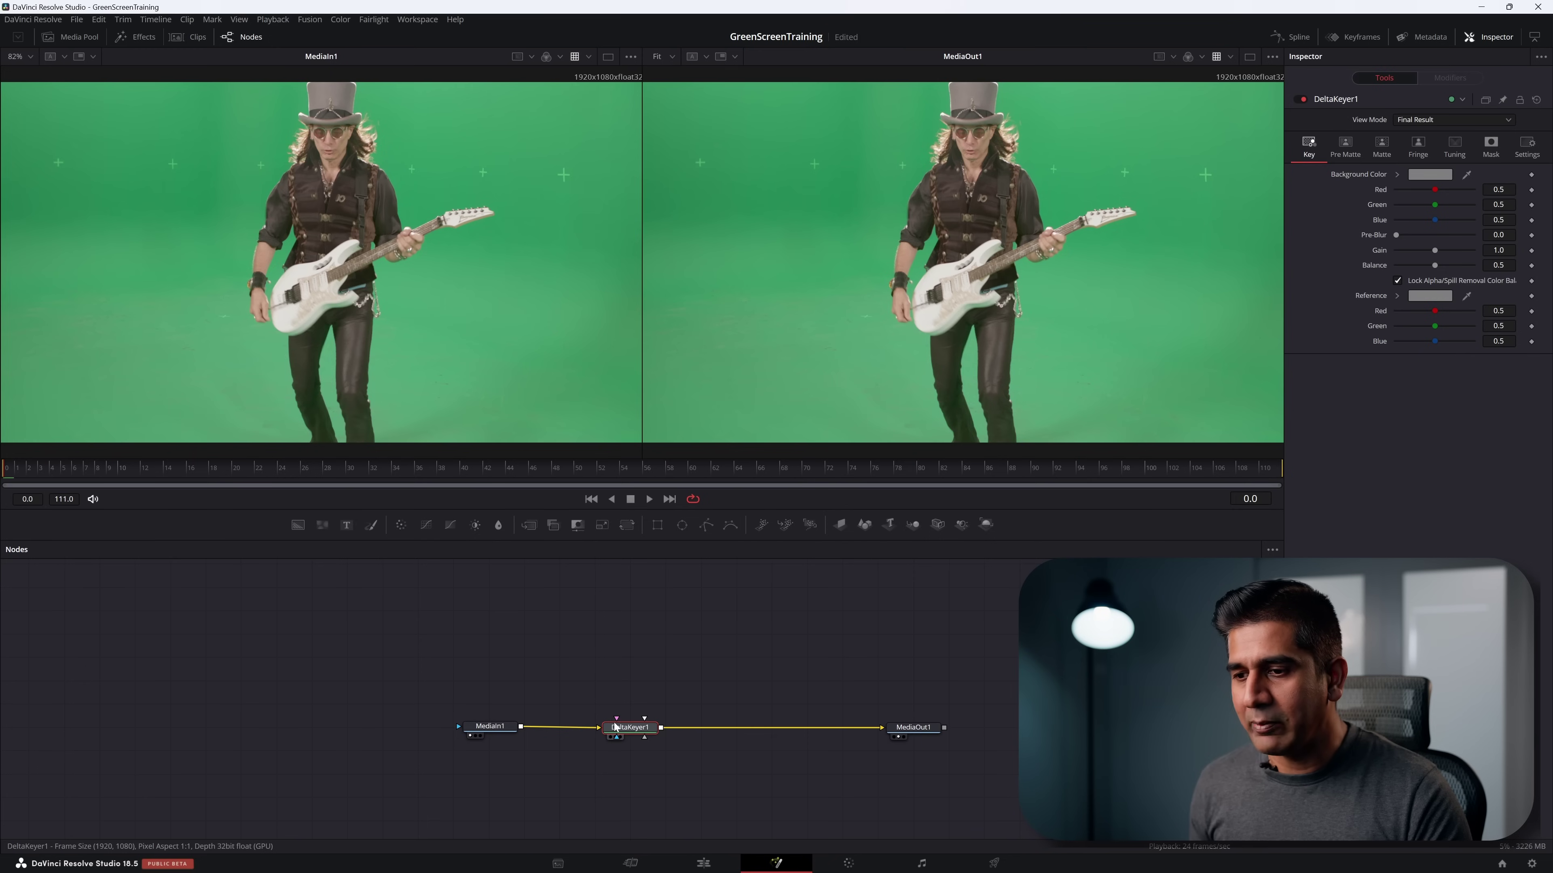
# Step: Show the Delta Keyer in the first viewer and sample the green screen as its background color
pyautogui.press('1')
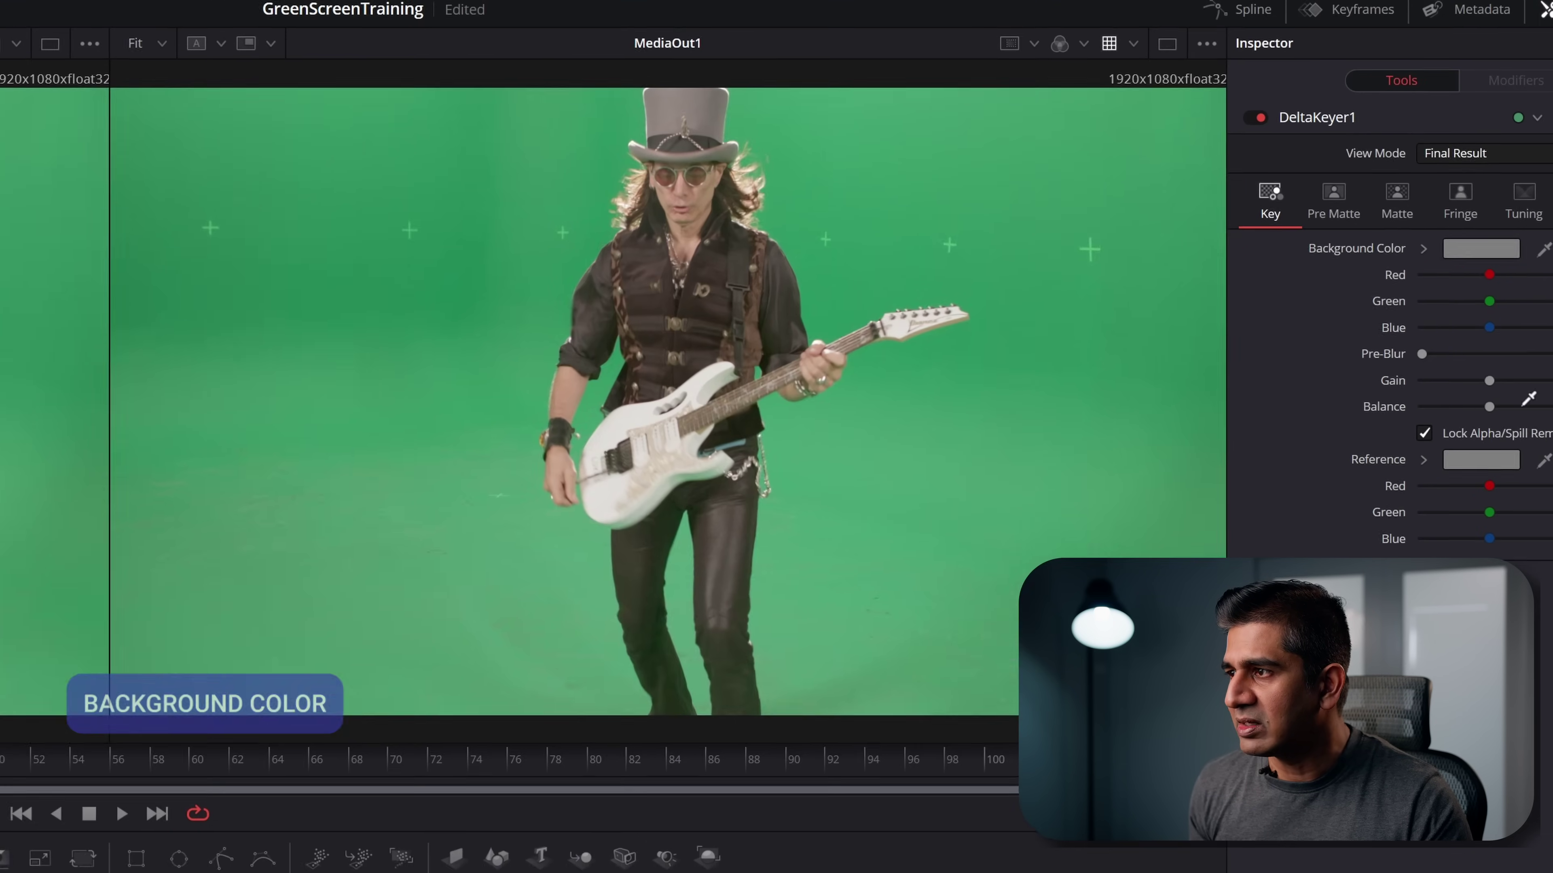
pyautogui.moveTo(1467, 177); pyautogui.dragTo(1051, 166)
pyautogui.moveTo(815, 235); pyautogui.dragTo(767, 413)
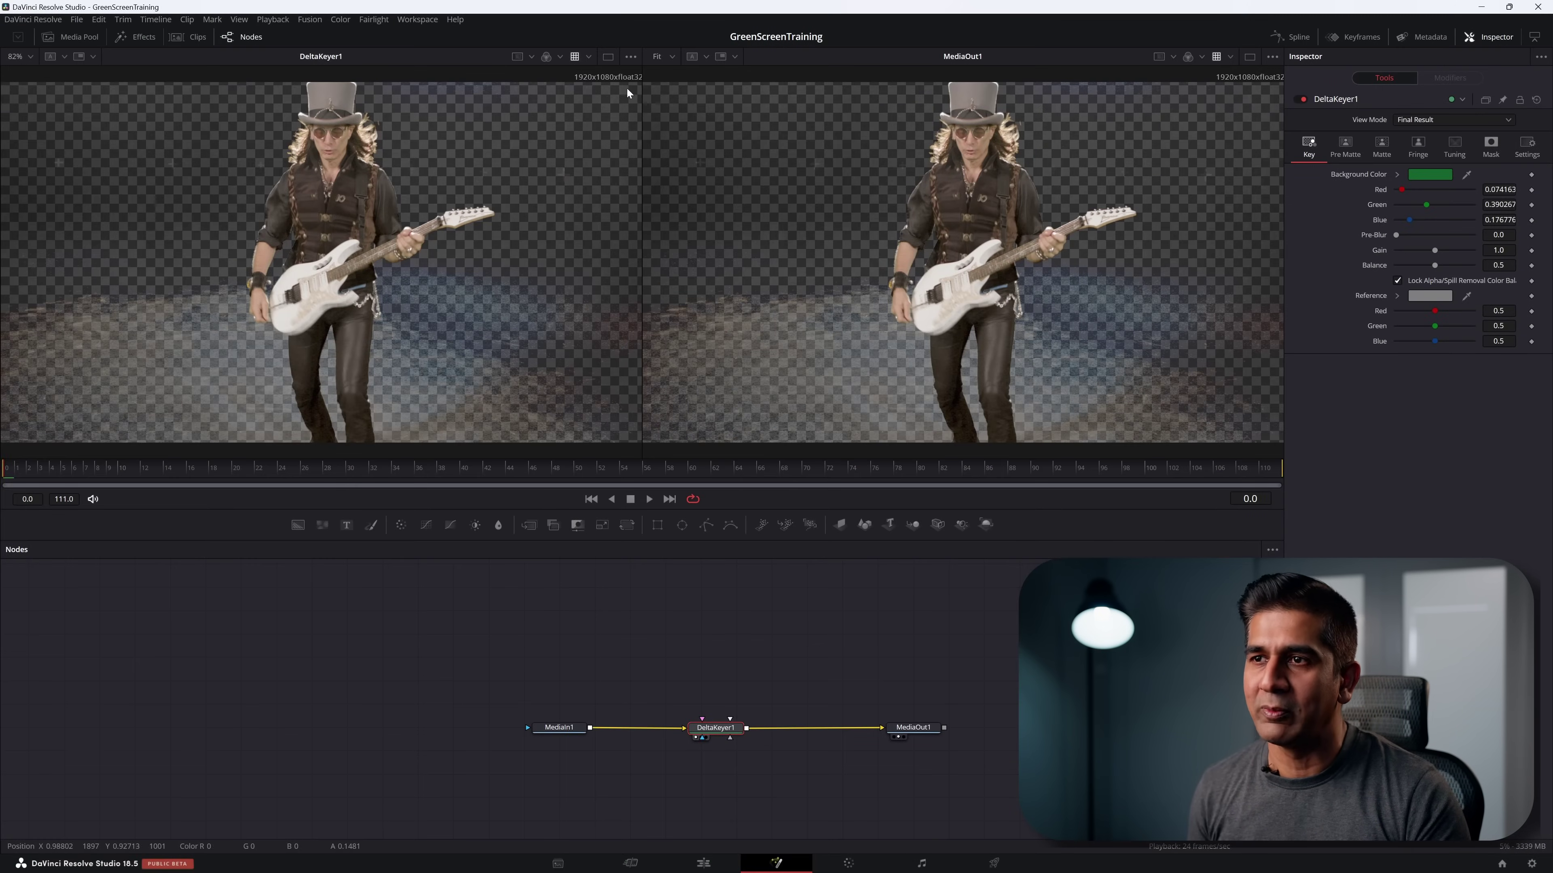
# Step: Turn off the checker underlay in both the DeltaKeyer1 and MediaOut1 viewers
pyautogui.click(631, 56)
pyautogui.click(630, 57)
pyautogui.click(631, 57)
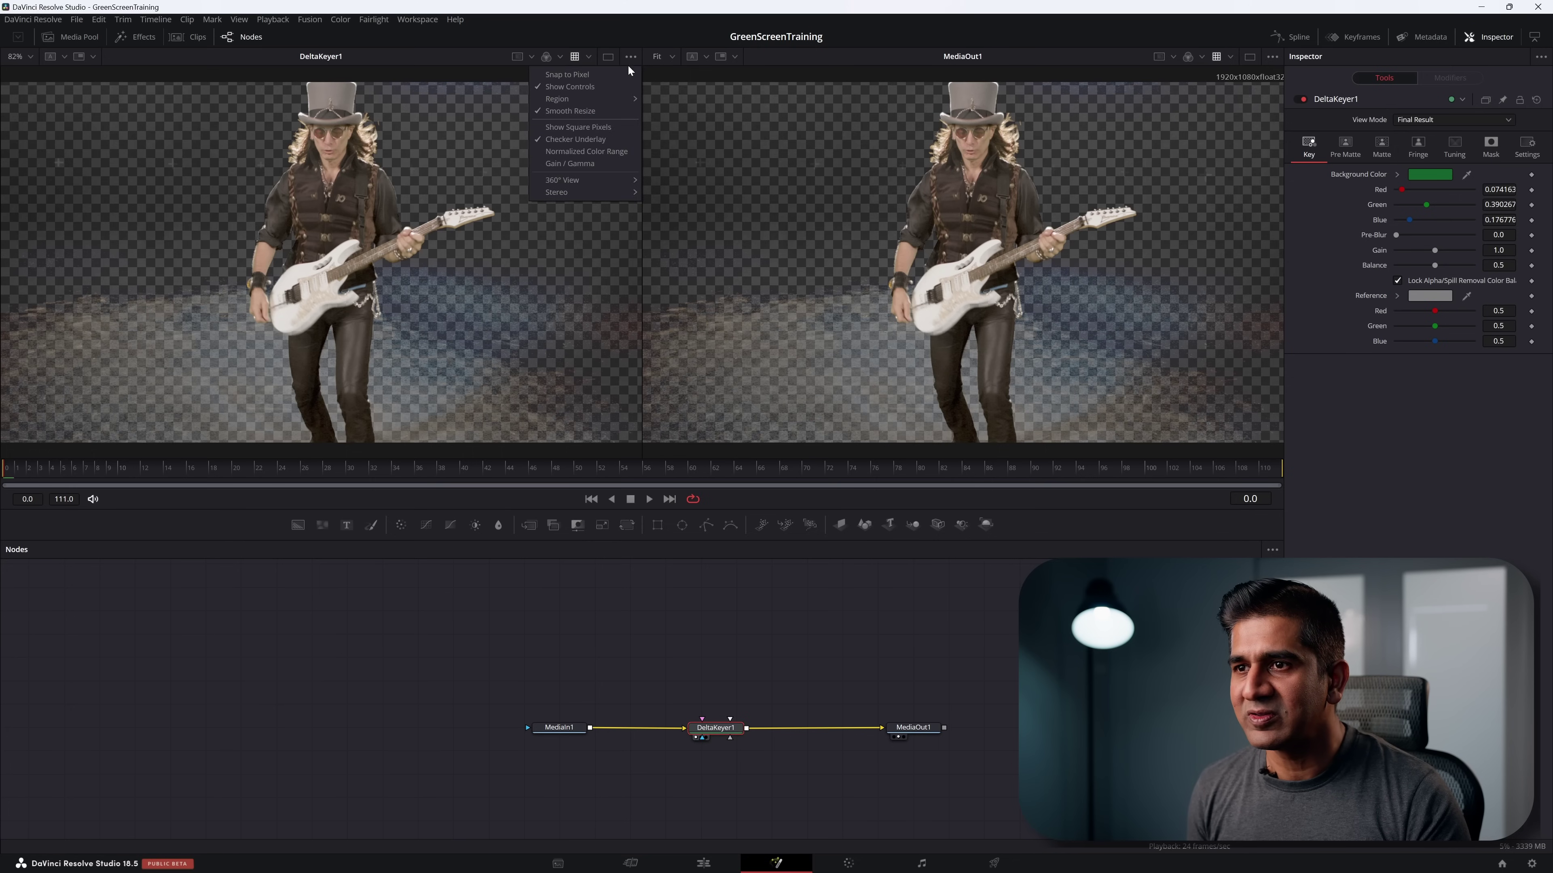
pyautogui.click(550, 139)
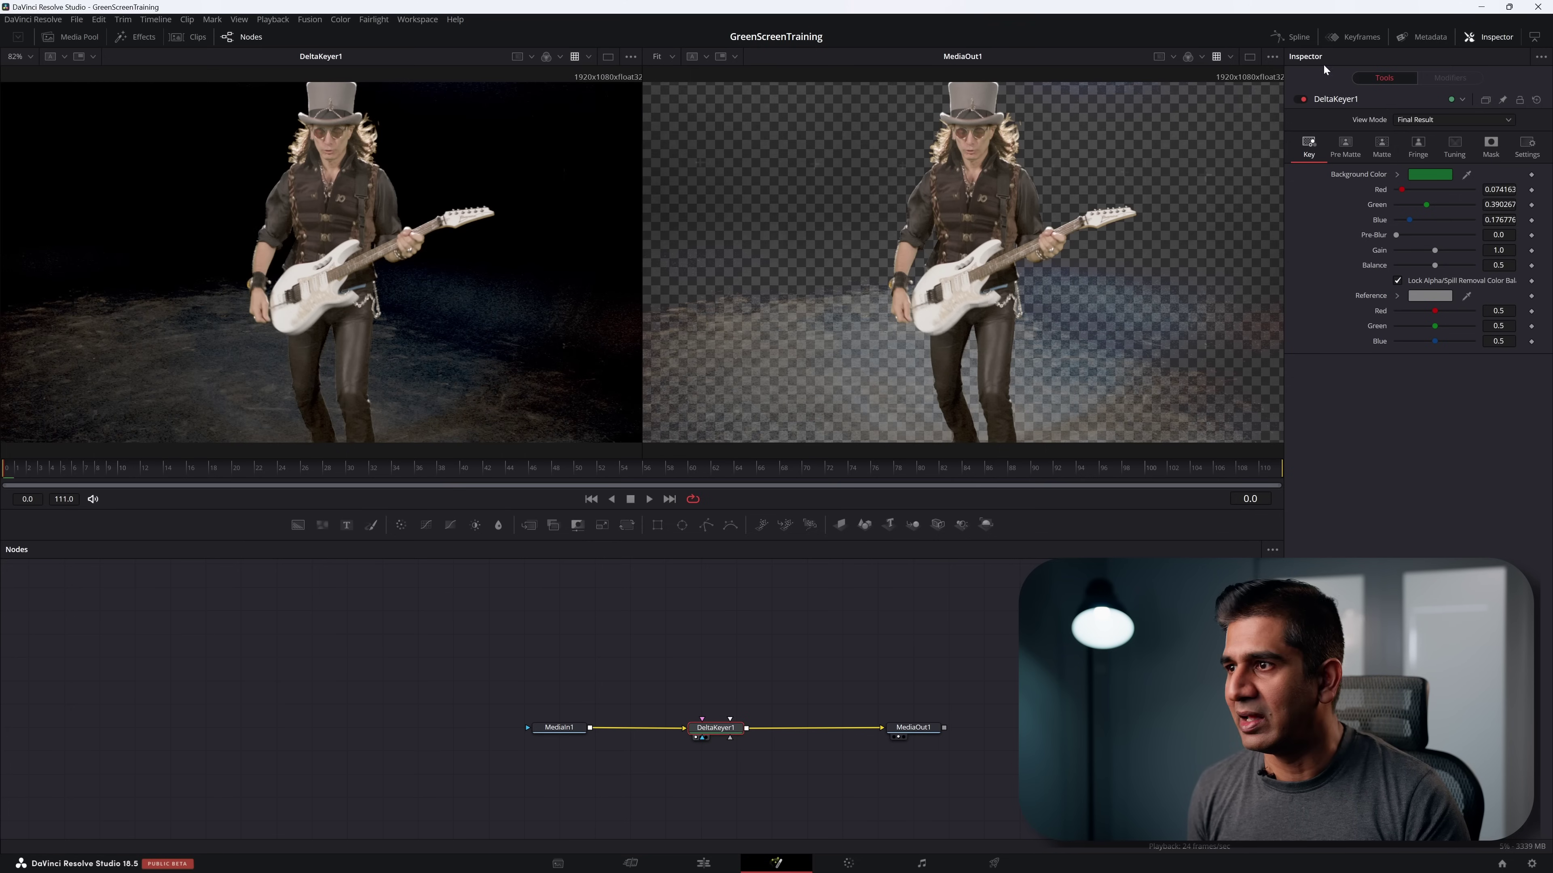
pyautogui.click(1272, 57)
pyautogui.click(1223, 140)
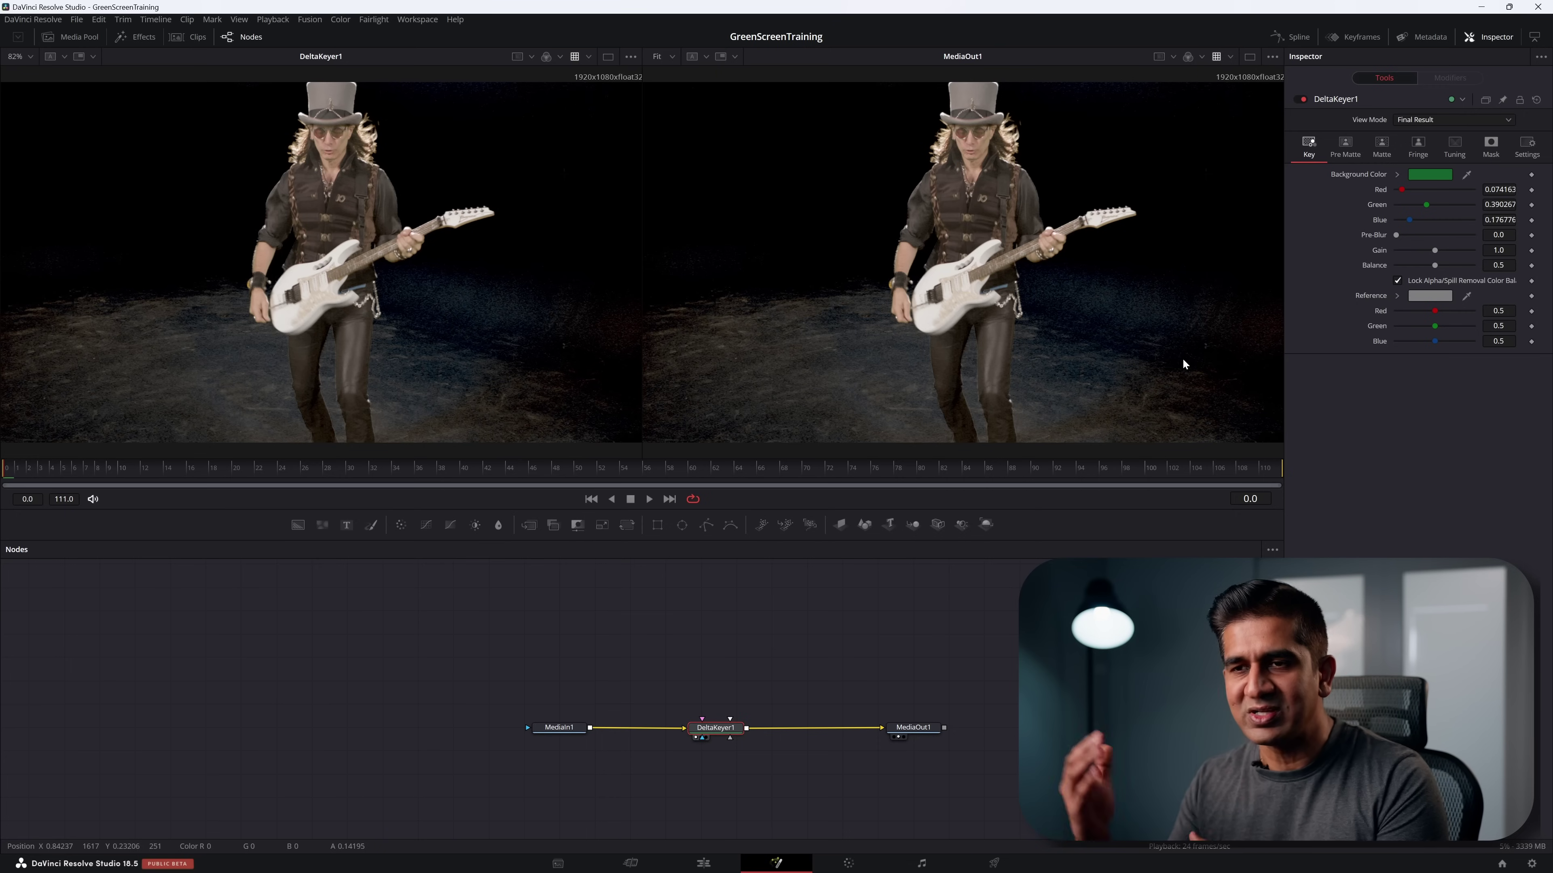
# Step: Display the Delta Keyer's alpha channel in its viewer and inspect the matte around the guitar and legs
pyautogui.click(546, 56)
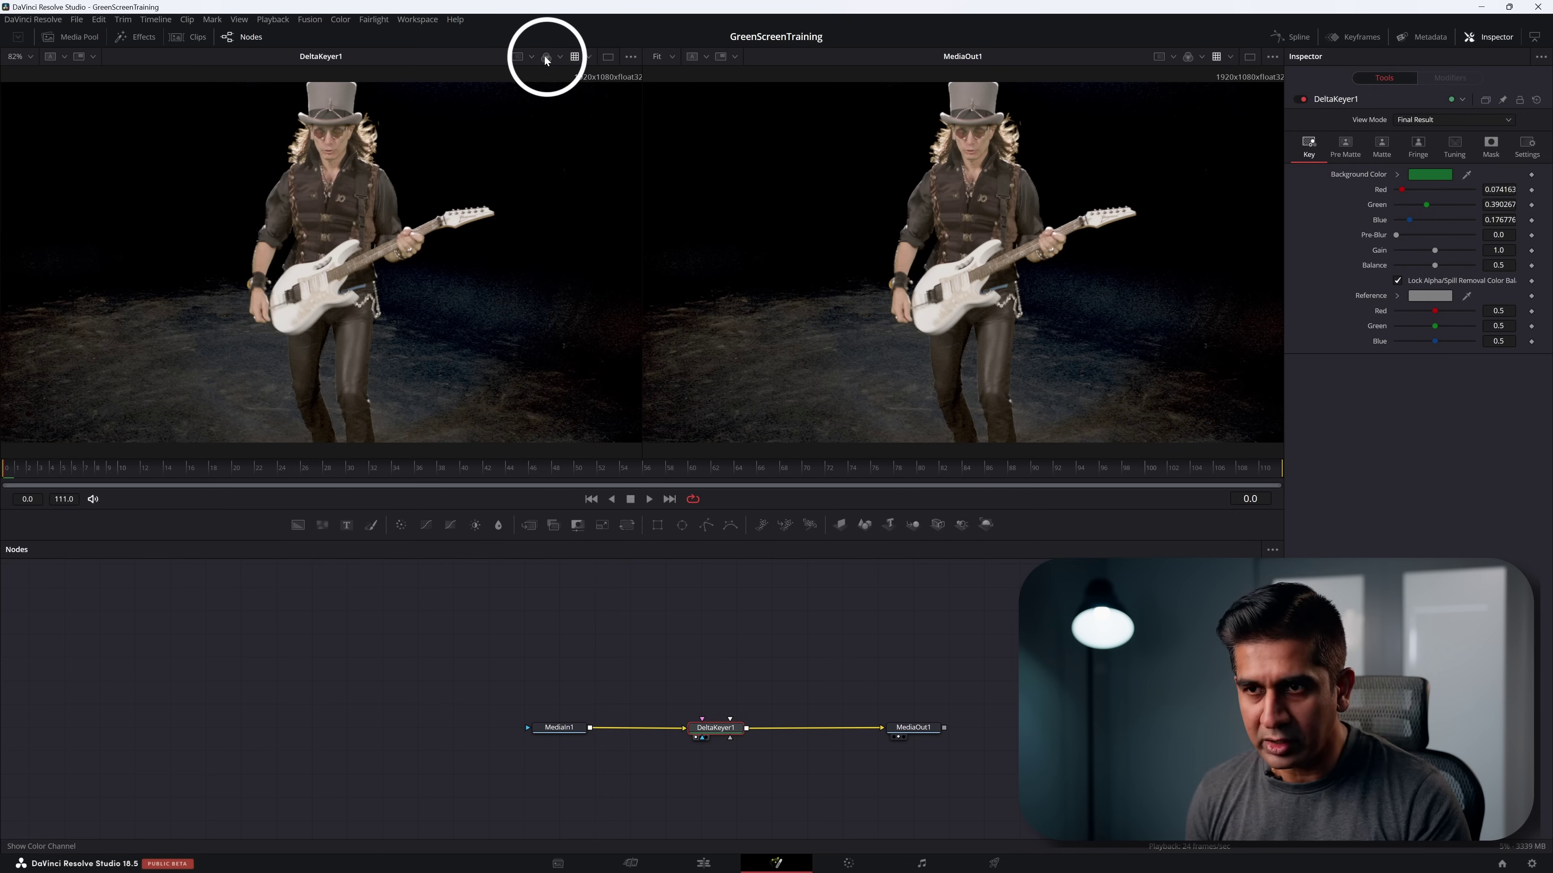
pyautogui.click(546, 58)
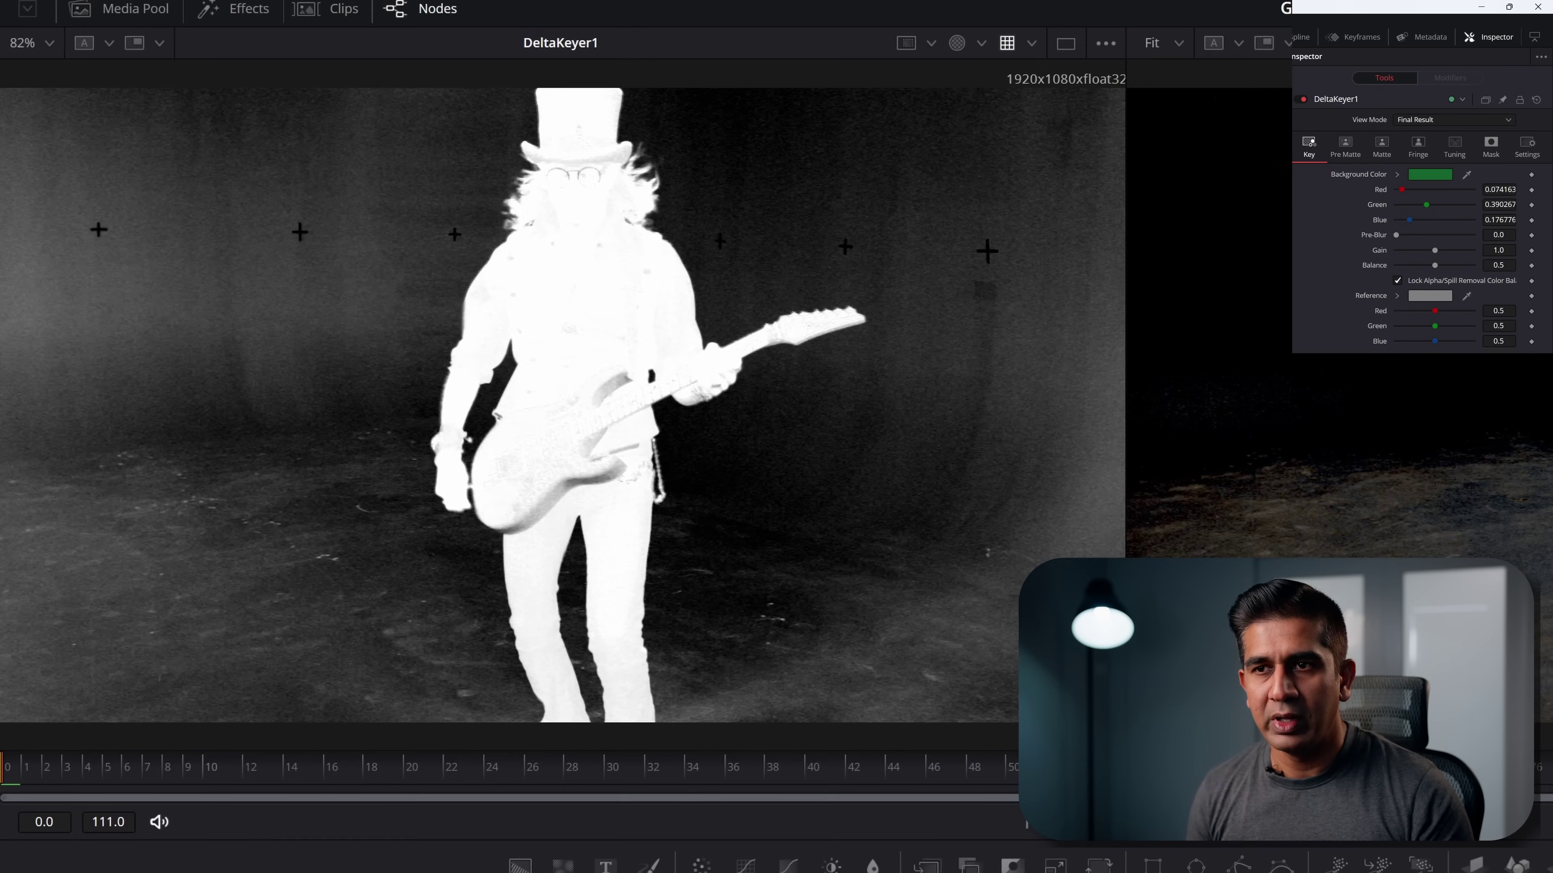
pyautogui.scroll(5, 736, 253)
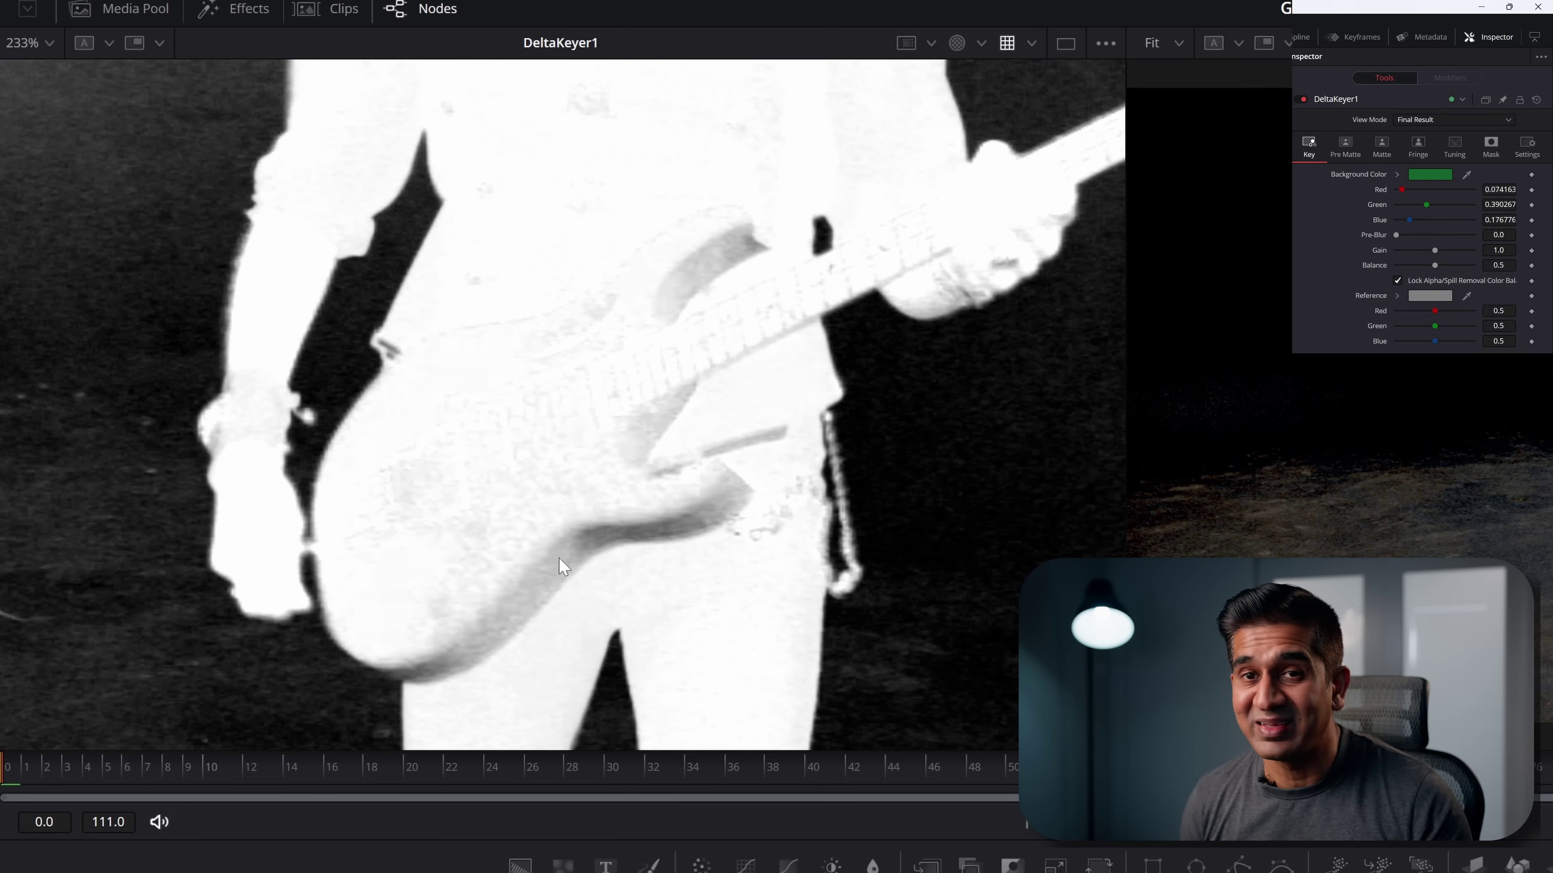
pyautogui.scroll(-3, 668, 283)
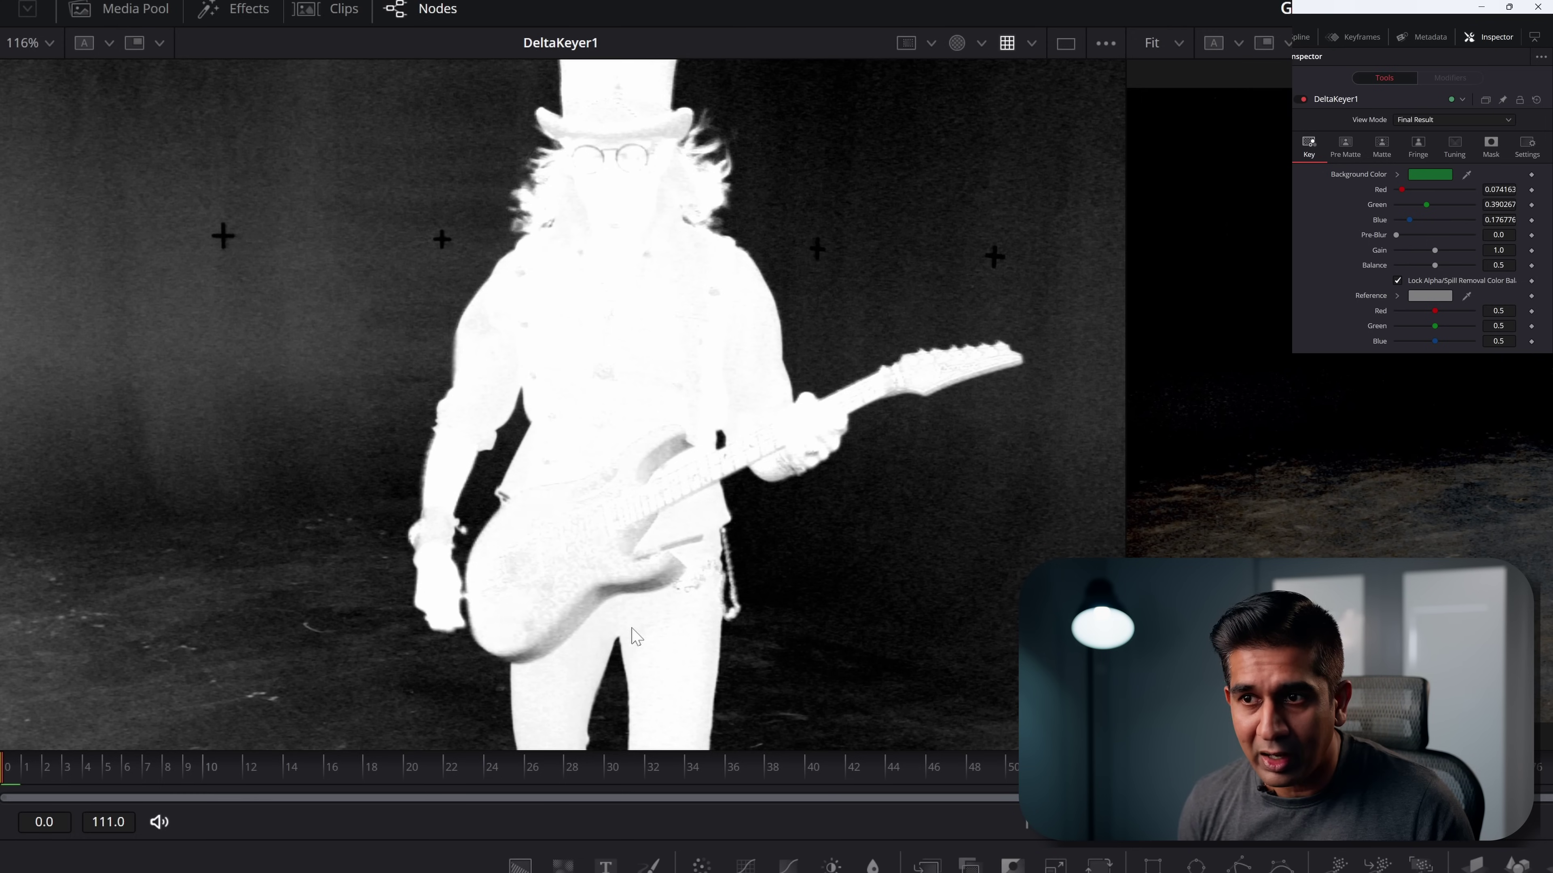
pyautogui.moveTo(632, 554); pyautogui.dragTo(655, 440)
pyautogui.scroll(3, 615, 517)
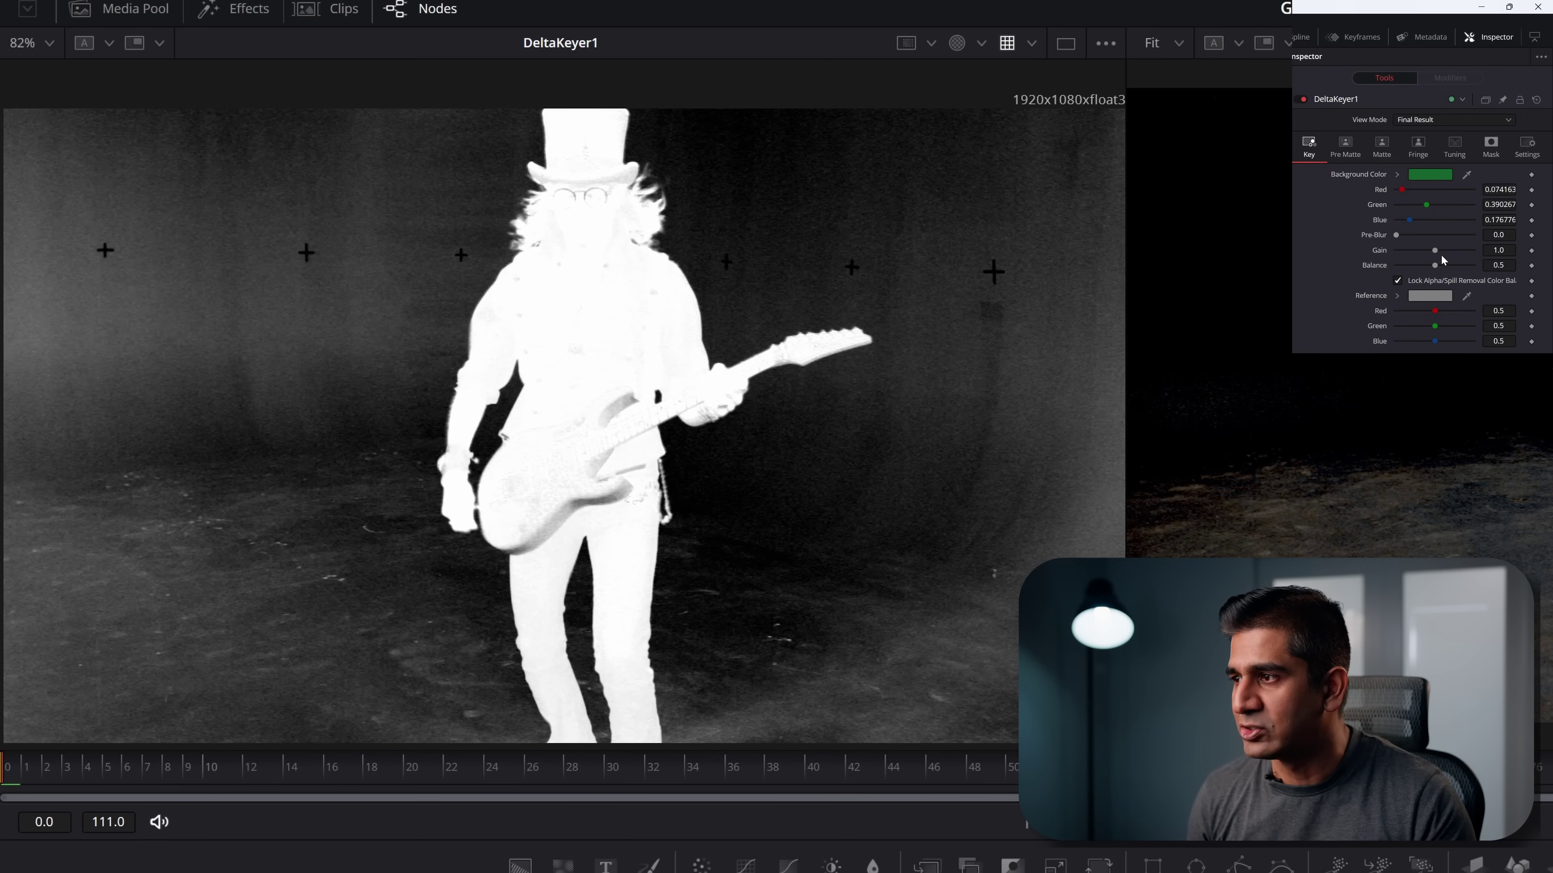
# Step: Try different Gain strengths on the Delta Keyer while watching the matte, and set the Gain to 1.1
pyautogui.moveTo(1436, 256); pyautogui.dragTo(1439, 256)
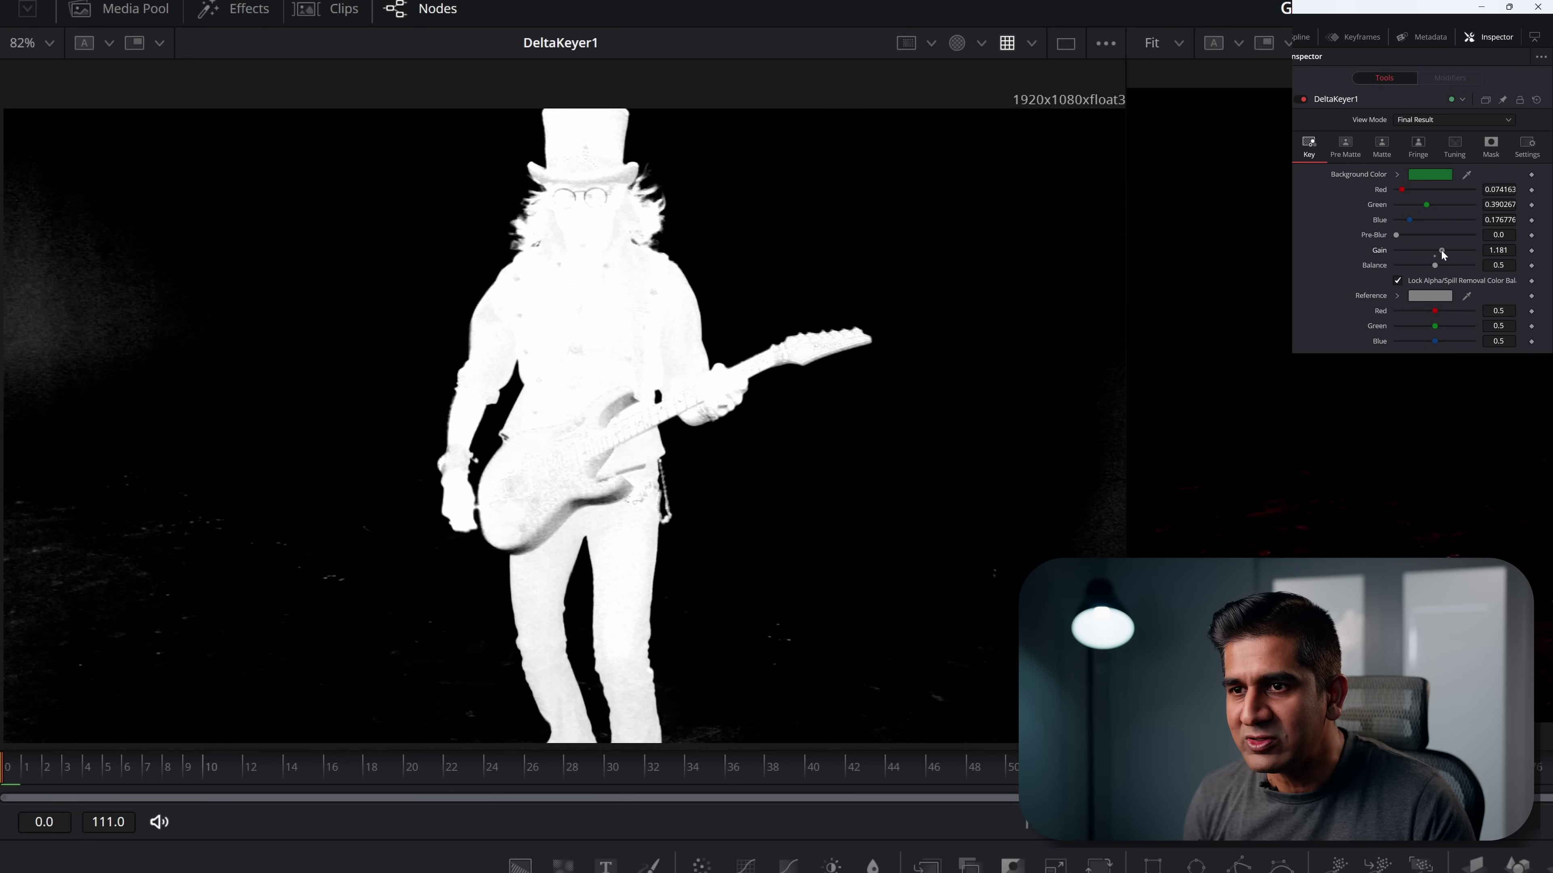
pyautogui.moveTo(1441, 254); pyautogui.dragTo(1466, 253)
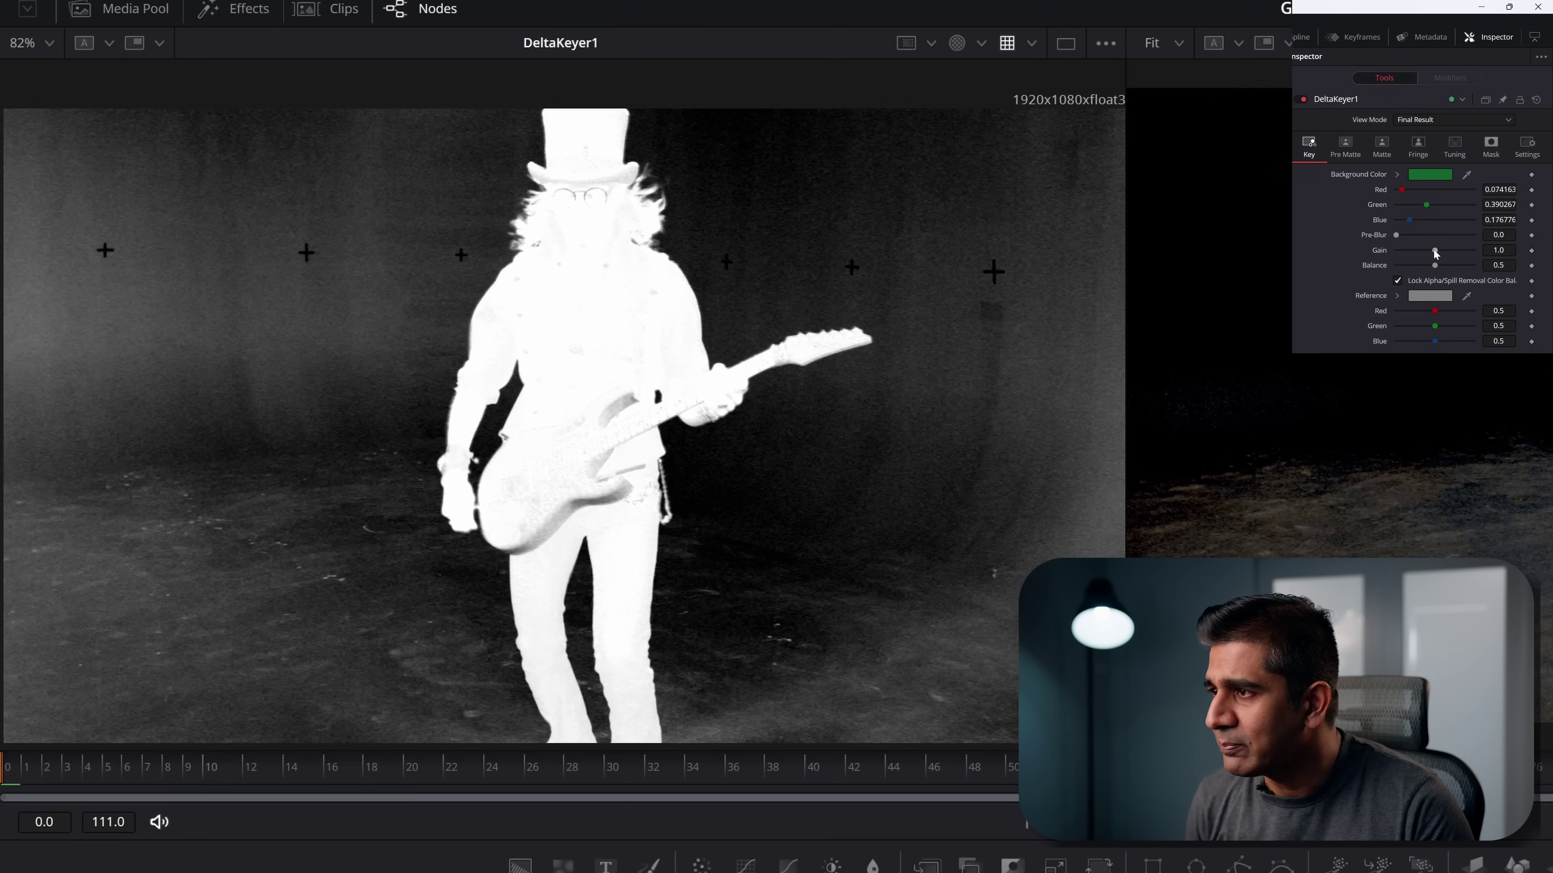
pyautogui.moveTo(1435, 247); pyautogui.dragTo(1436, 247)
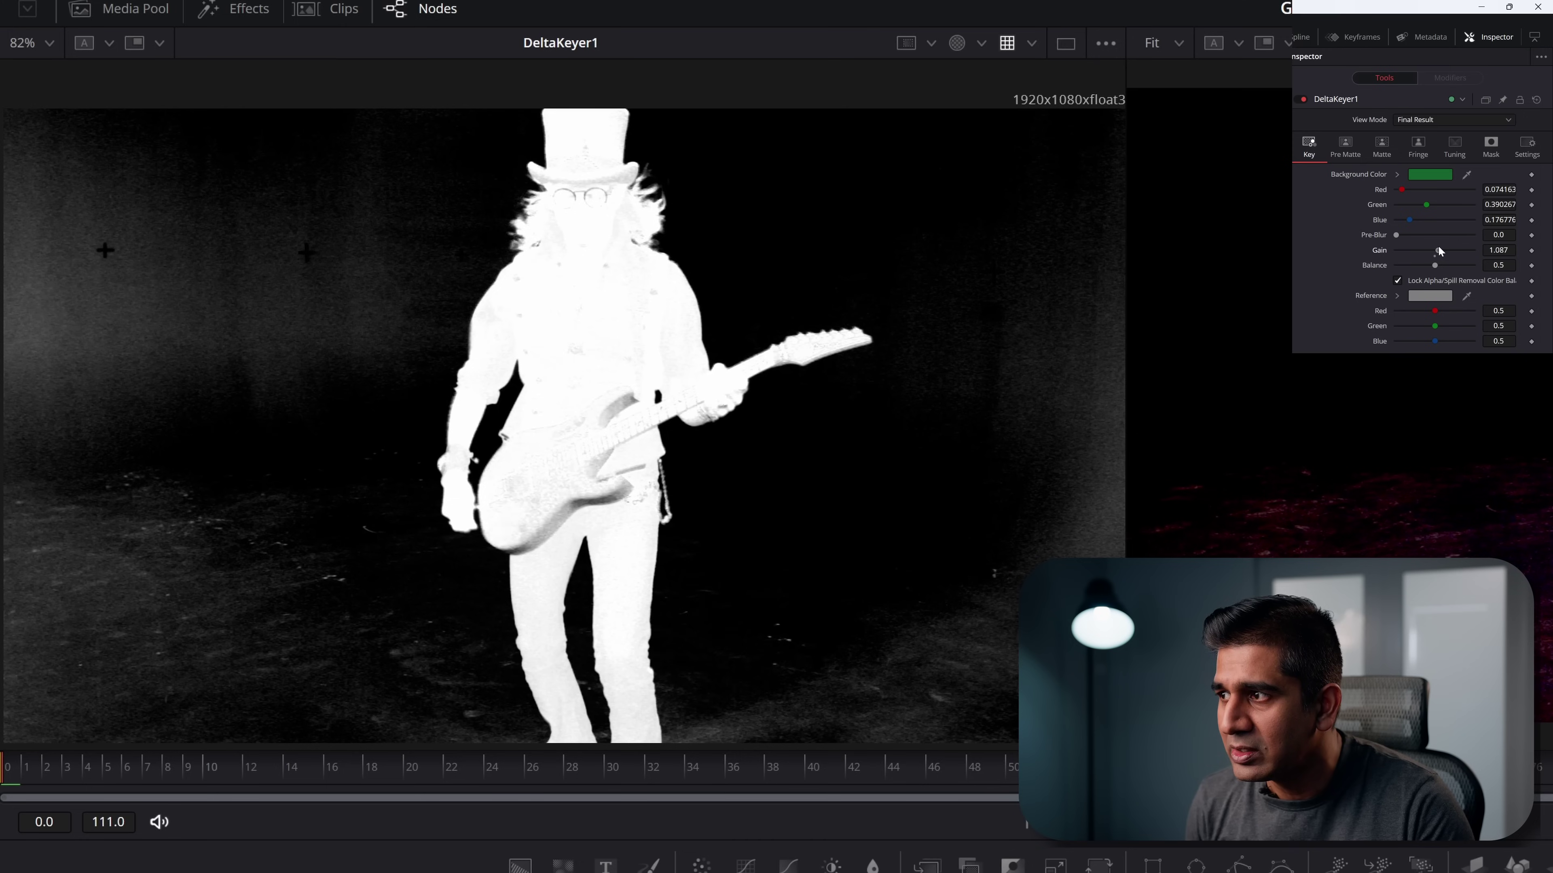
pyautogui.click(1498, 250)
pyautogui.write('1.1')
pyautogui.press('Tab')
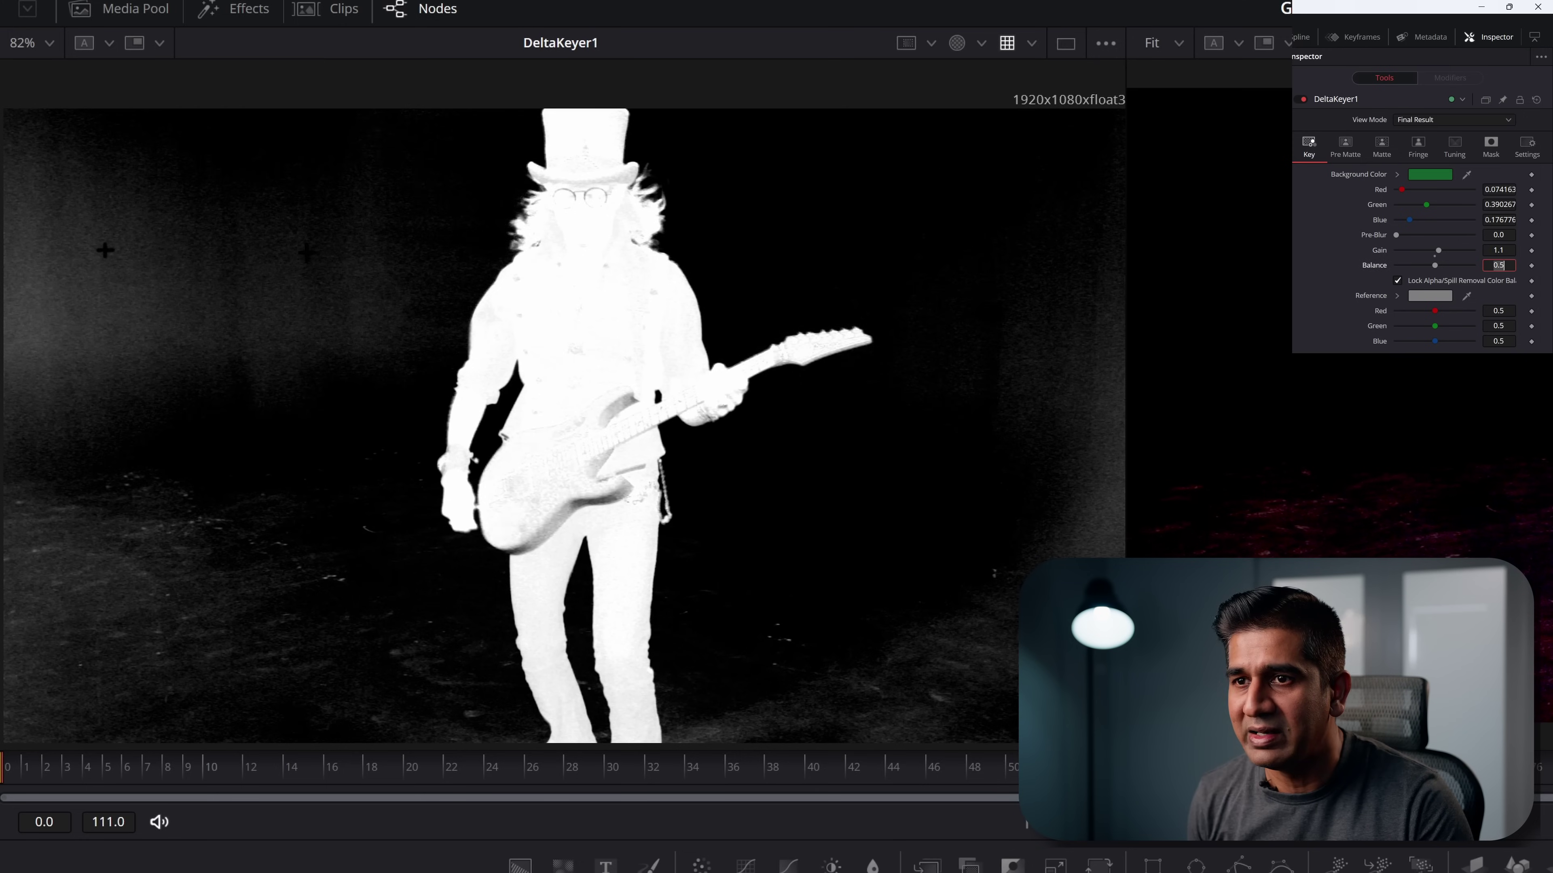
# Step: Try the Delta Keyer's Balance at both extremes, 0.0 and 1.0, while viewing the guitar area of the matte up close
pyautogui.scroll(2, 459, 226)
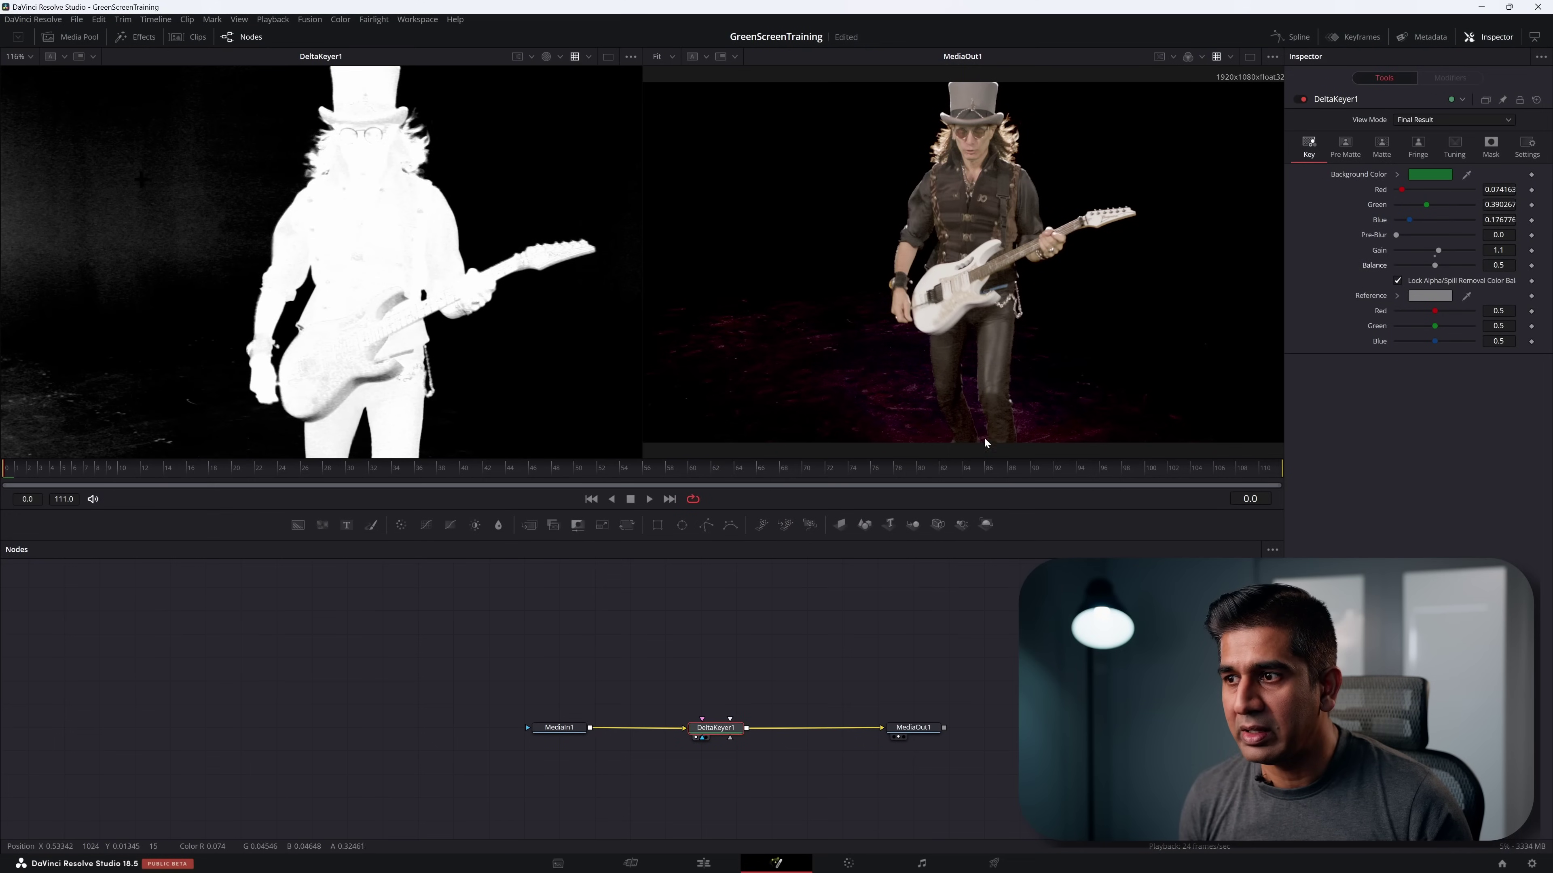
pyautogui.scroll(2, 344, 306)
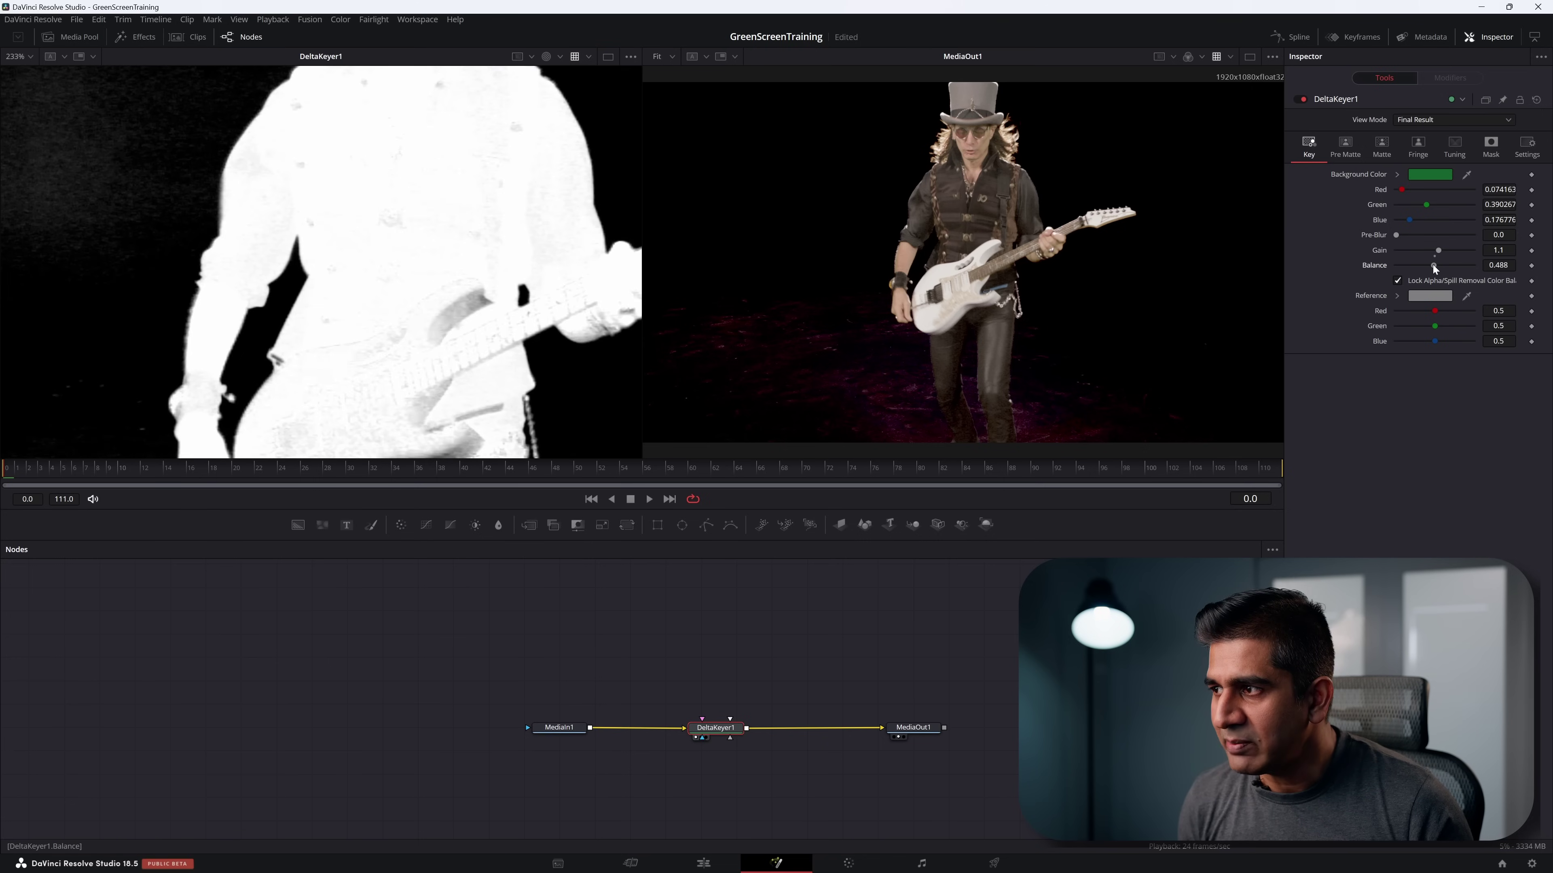
pyautogui.moveTo(1430, 265); pyautogui.dragTo(1426, 265)
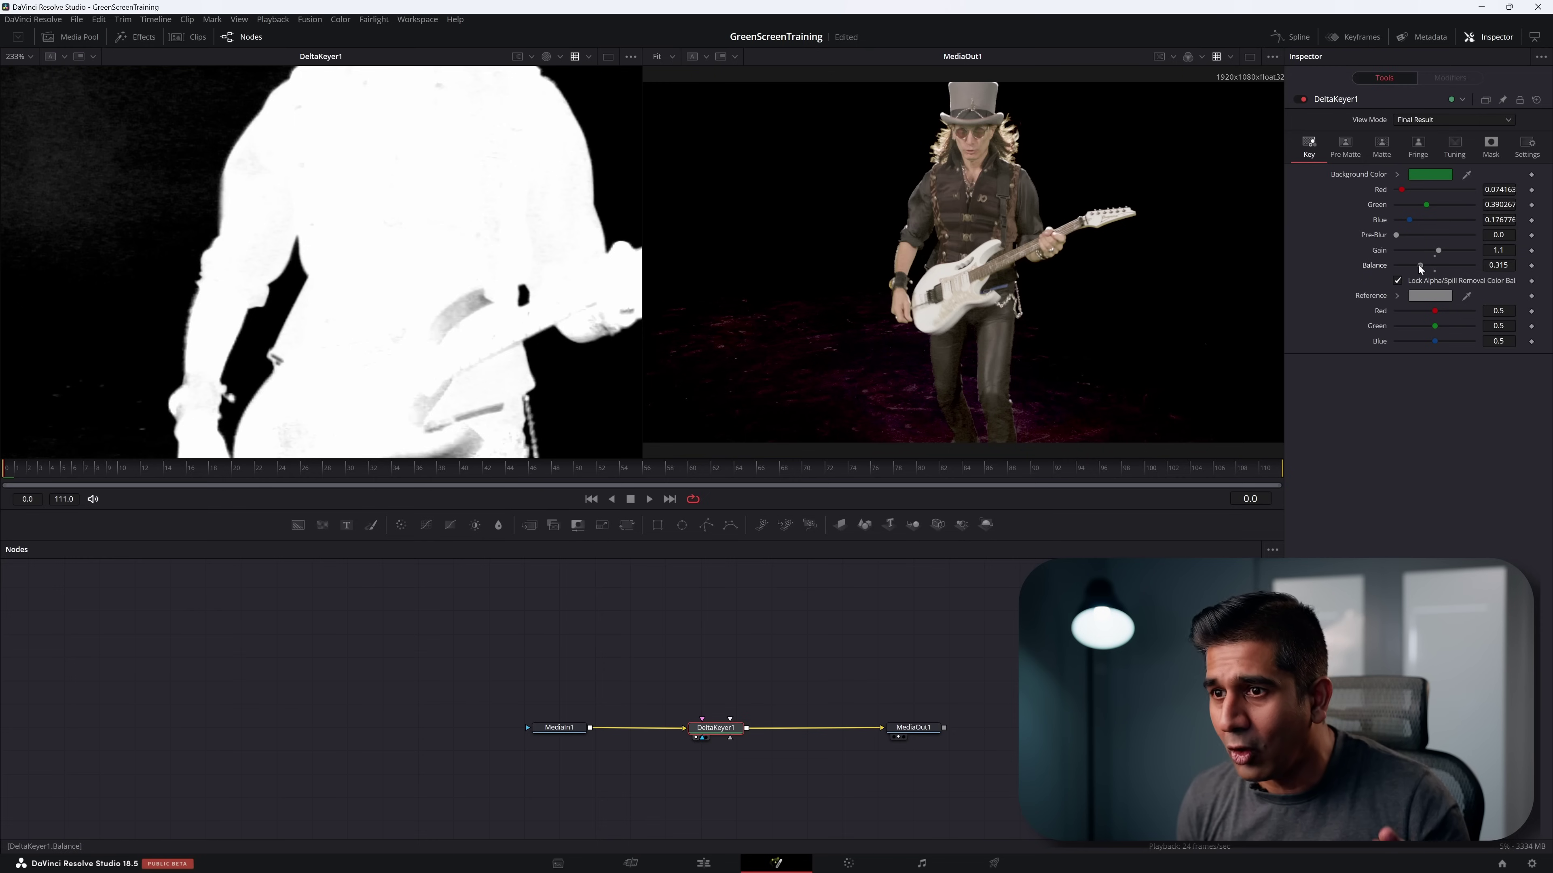
pyautogui.moveTo(1418, 265); pyautogui.dragTo(1358, 264)
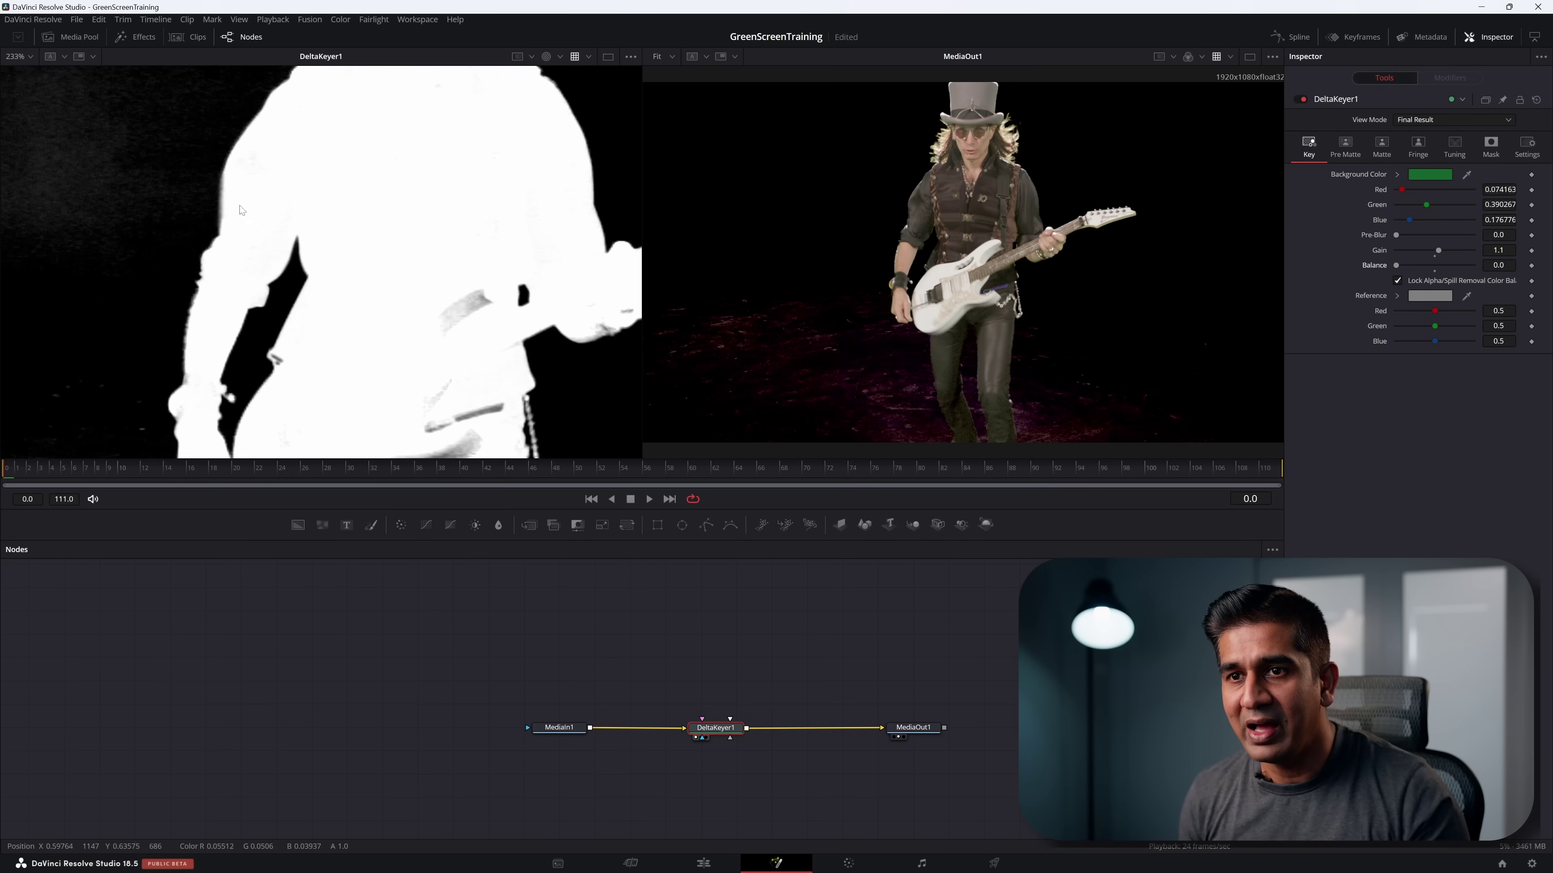
pyautogui.moveTo(1396, 265); pyautogui.dragTo(1474, 270)
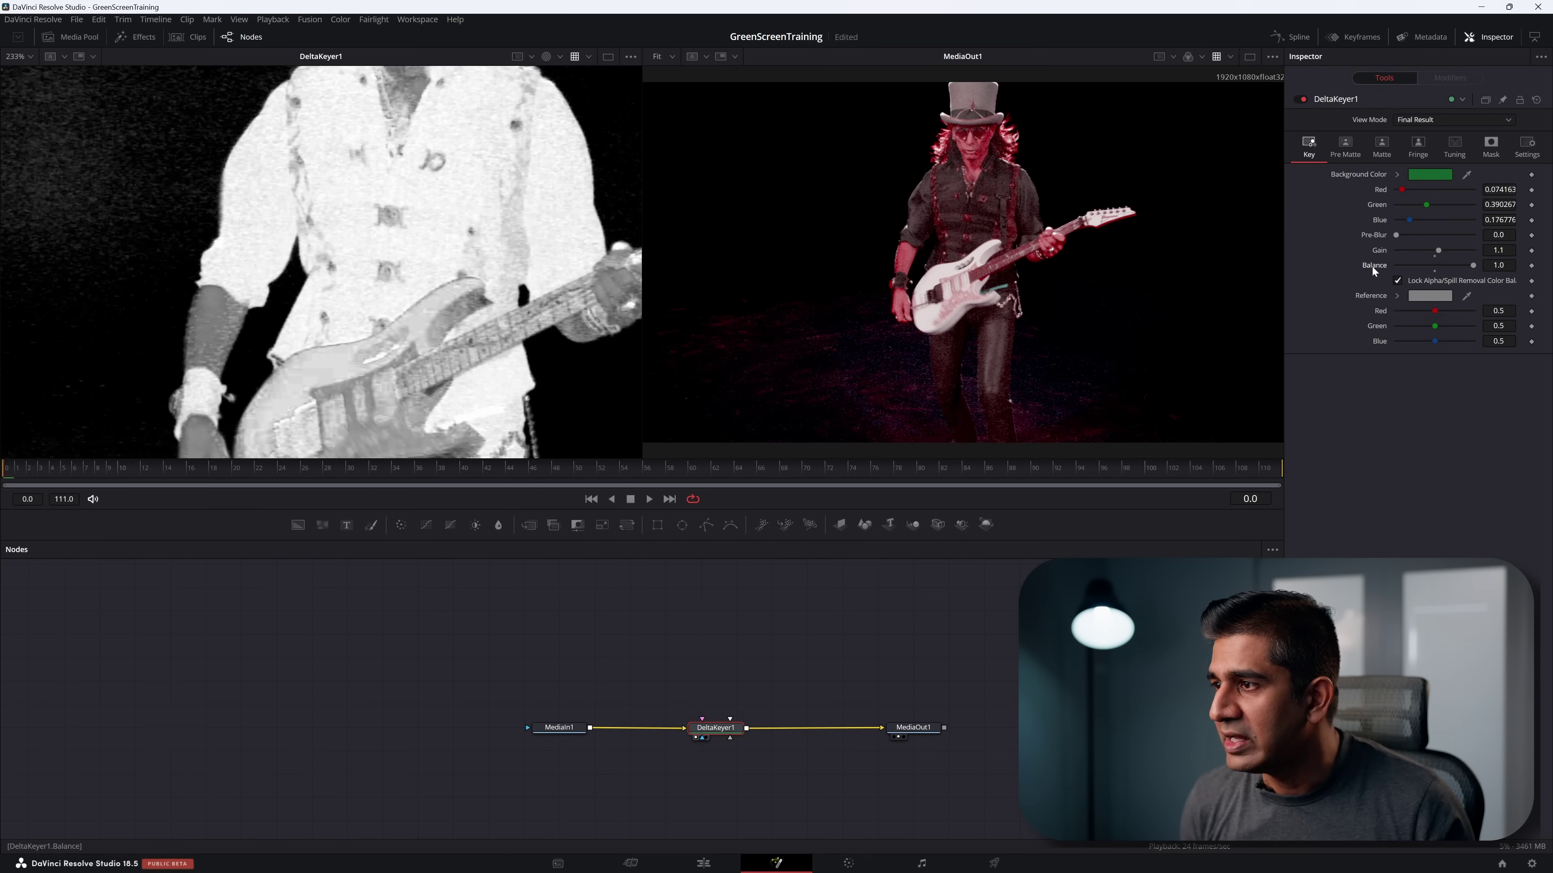
# Step: Reset the Delta Keyer's Balance from the extreme and set it to 0.35
pyautogui.click(1434, 270)
pyautogui.moveTo(1432, 265); pyautogui.dragTo(1428, 264)
pyautogui.click(1499, 264)
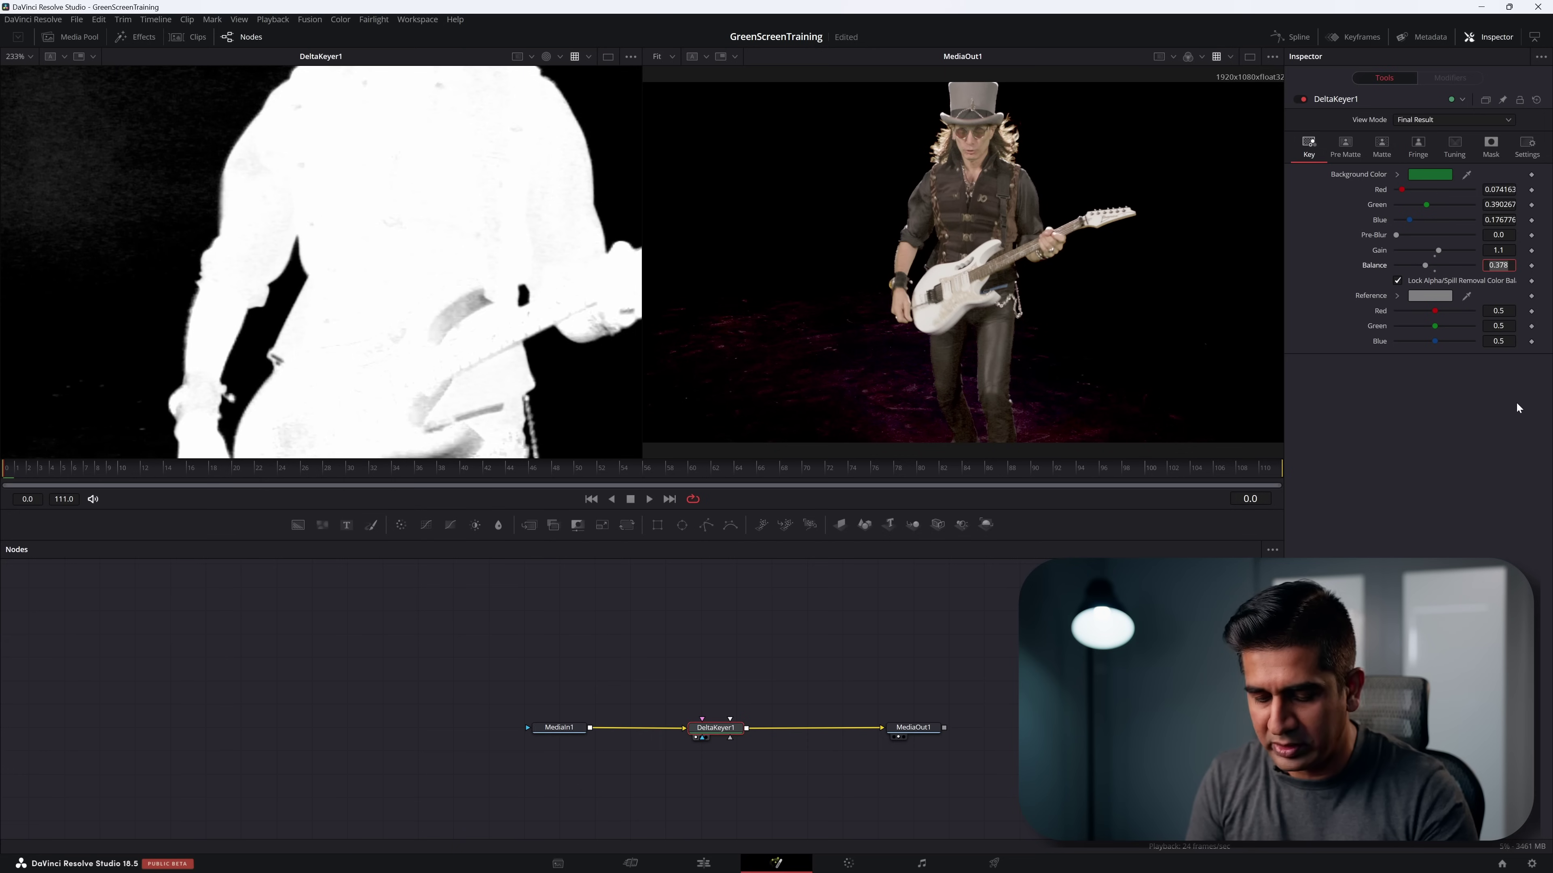
pyautogui.write('.35')
pyautogui.press('Return')
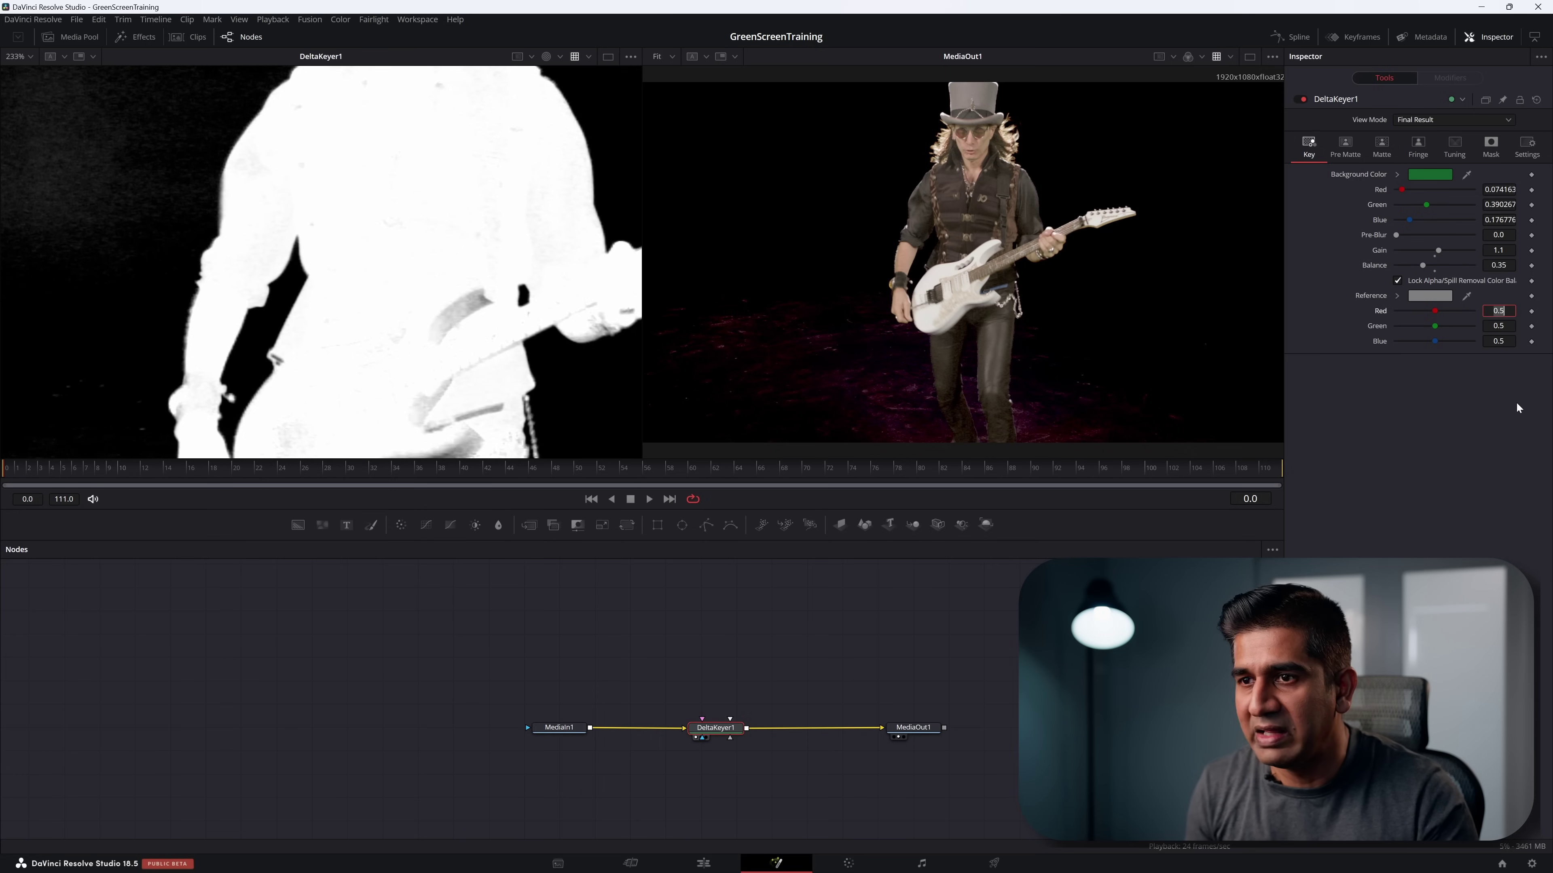
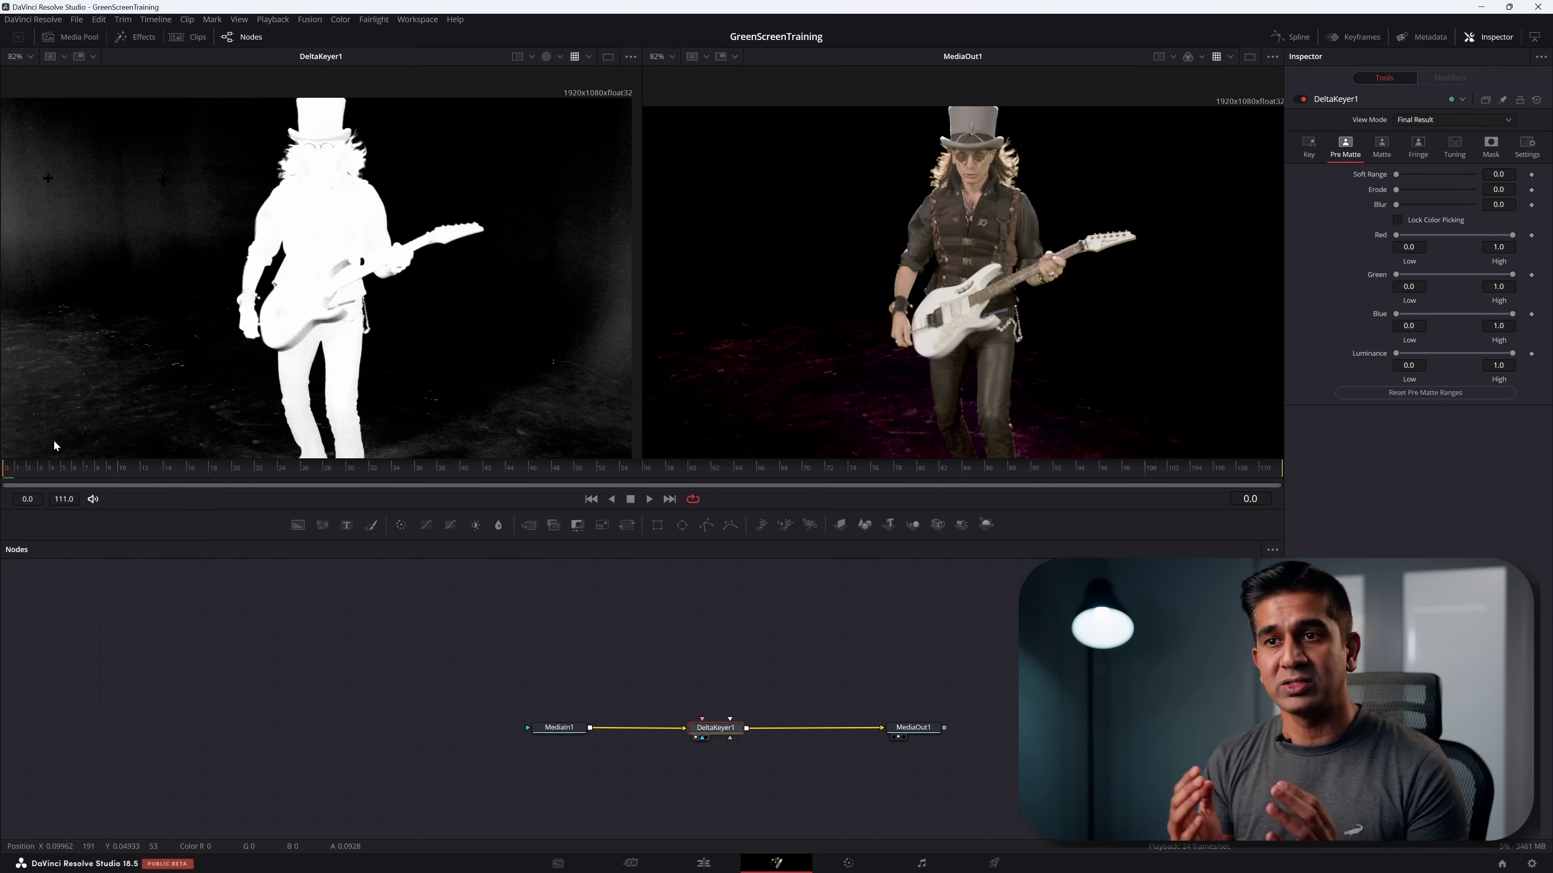
# Step: Sample a rectangular patch of the noisy floor beside the guitarist's leg to set the Pre Matte color ranges
pyautogui.scroll(5, 374, 303)
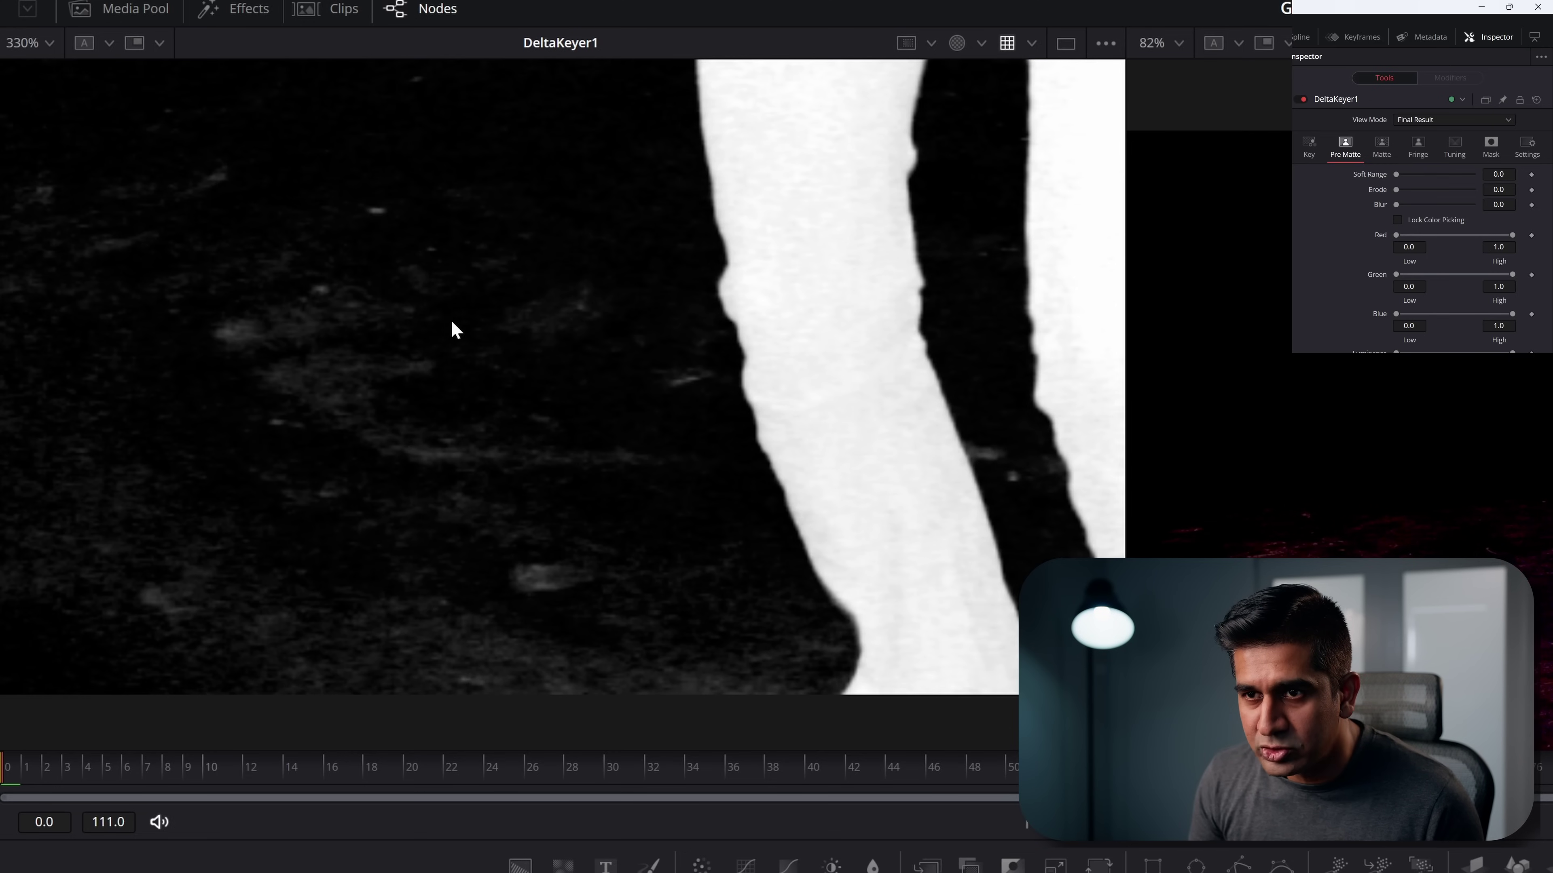
pyautogui.moveTo(435, 417); pyautogui.dragTo(651, 698)
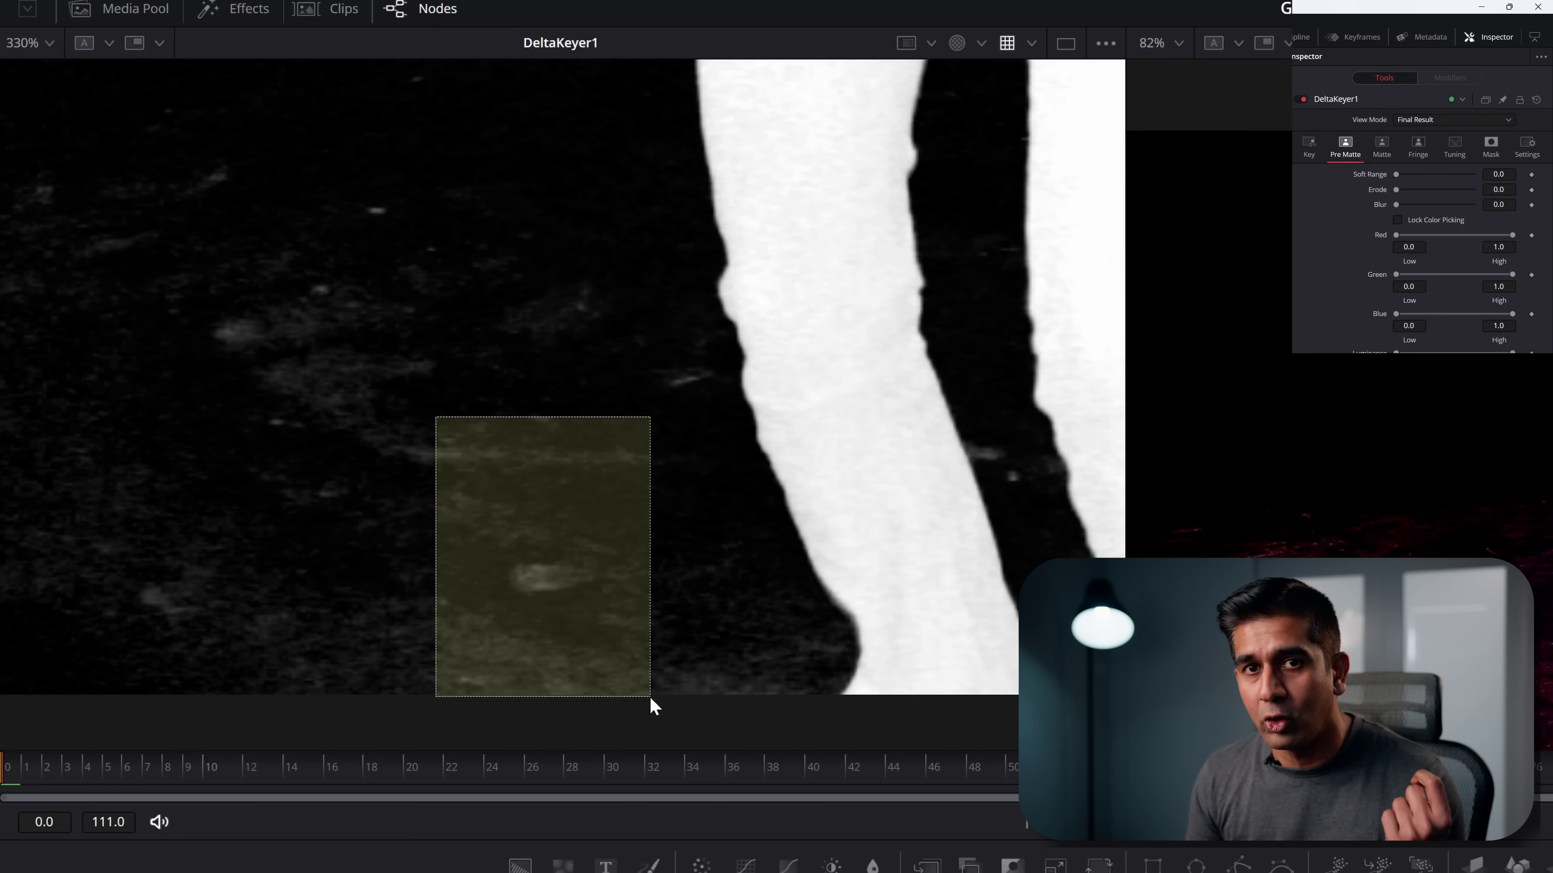
pyautogui.moveTo(649, 696); pyautogui.dragTo(649, 695)
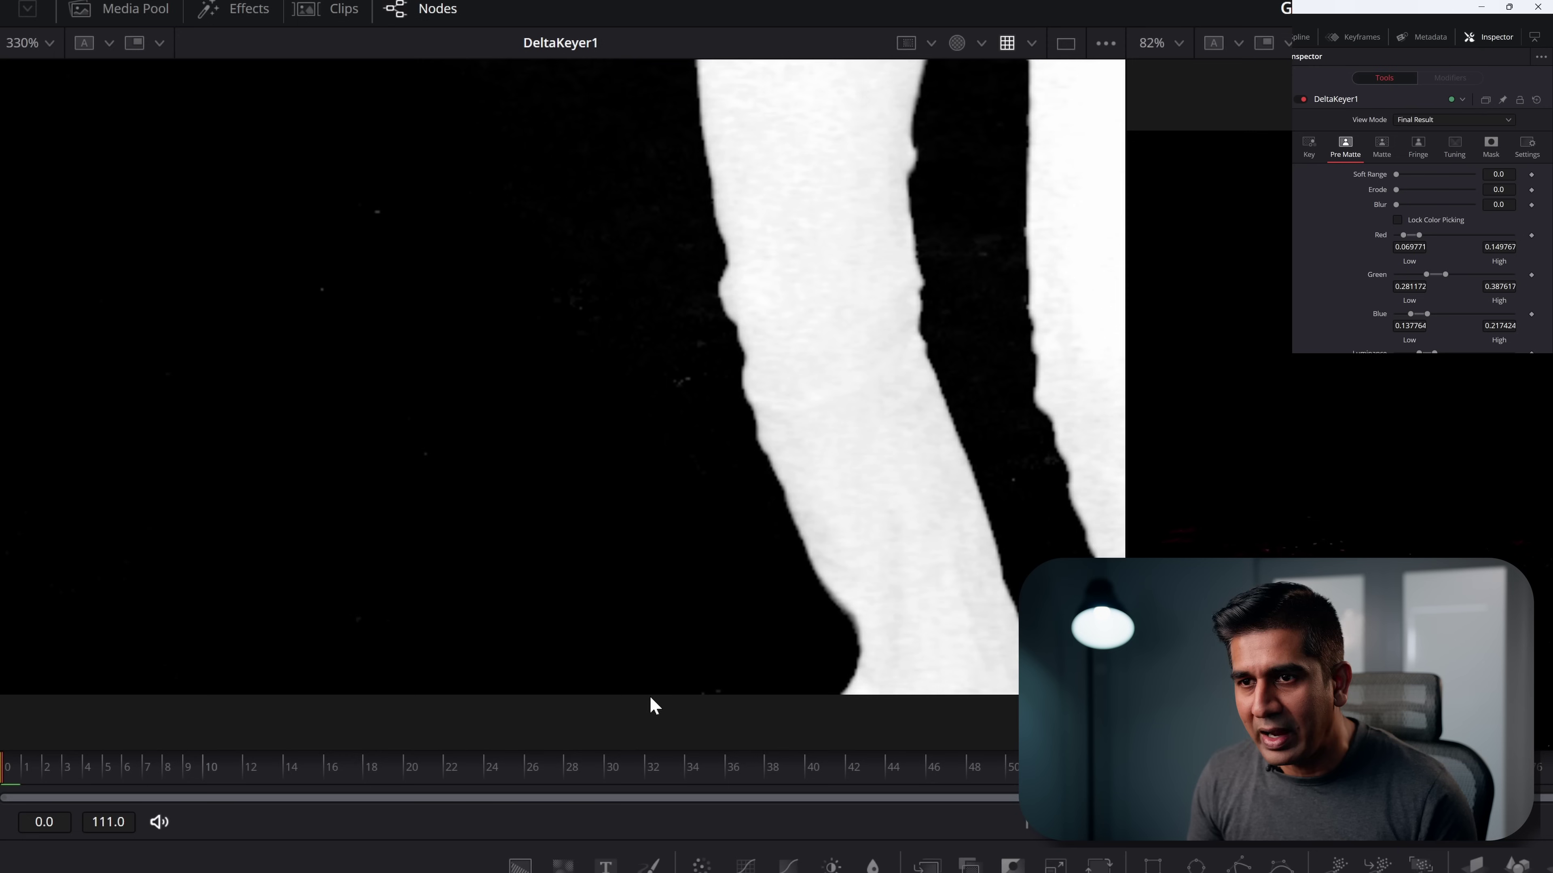
# Step: Compare the whole matte with and without the floor sample by undoing and redoing it
pyautogui.hotkey('ctrl', 'f')
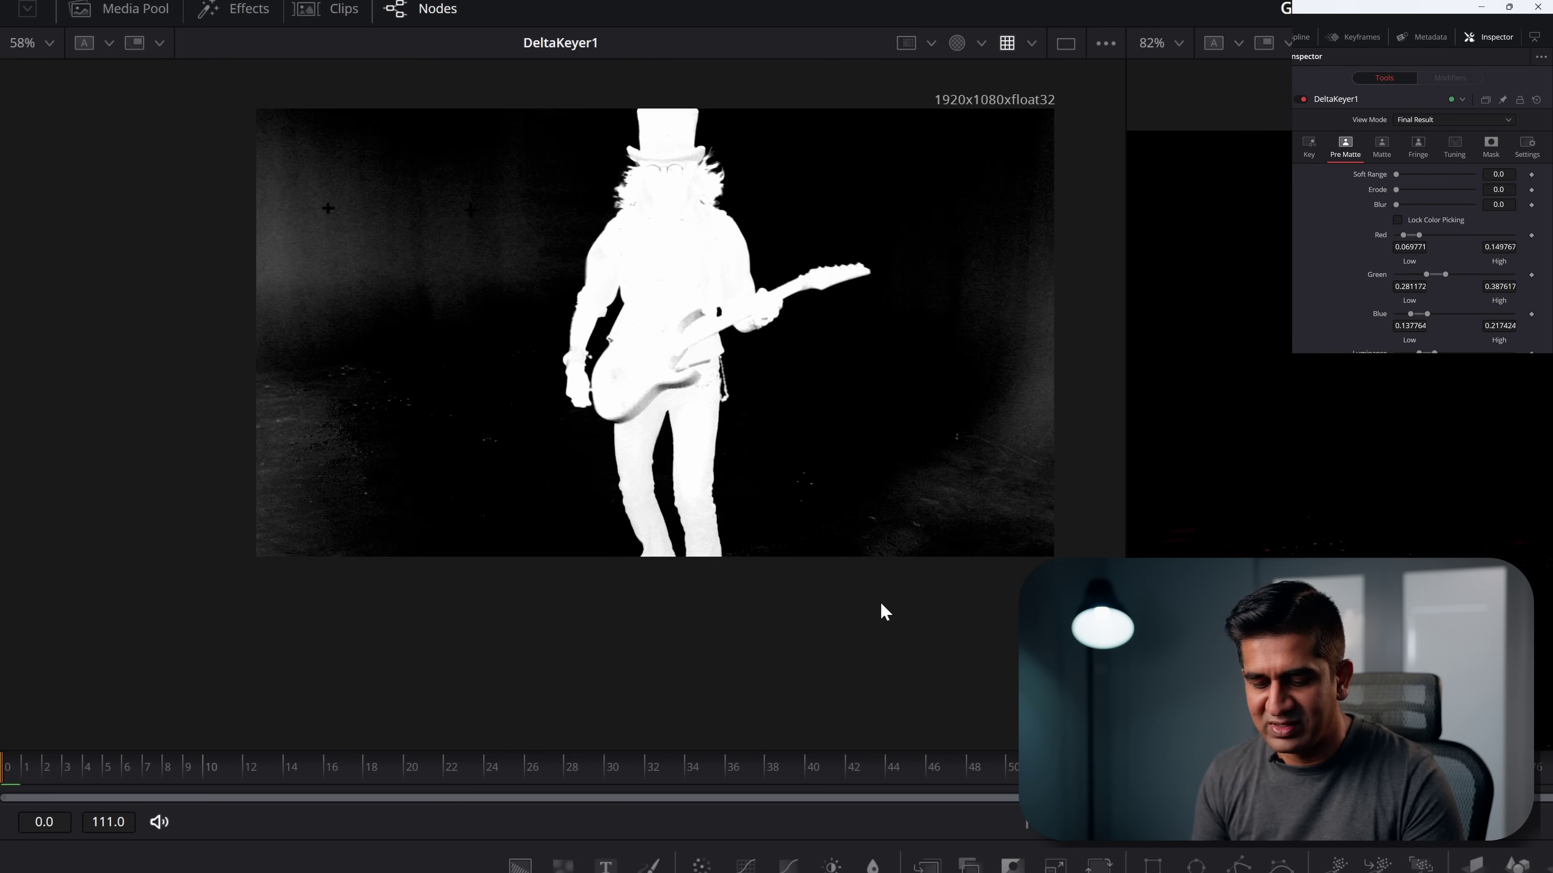
pyautogui.hotkey('ctrl', 'z')
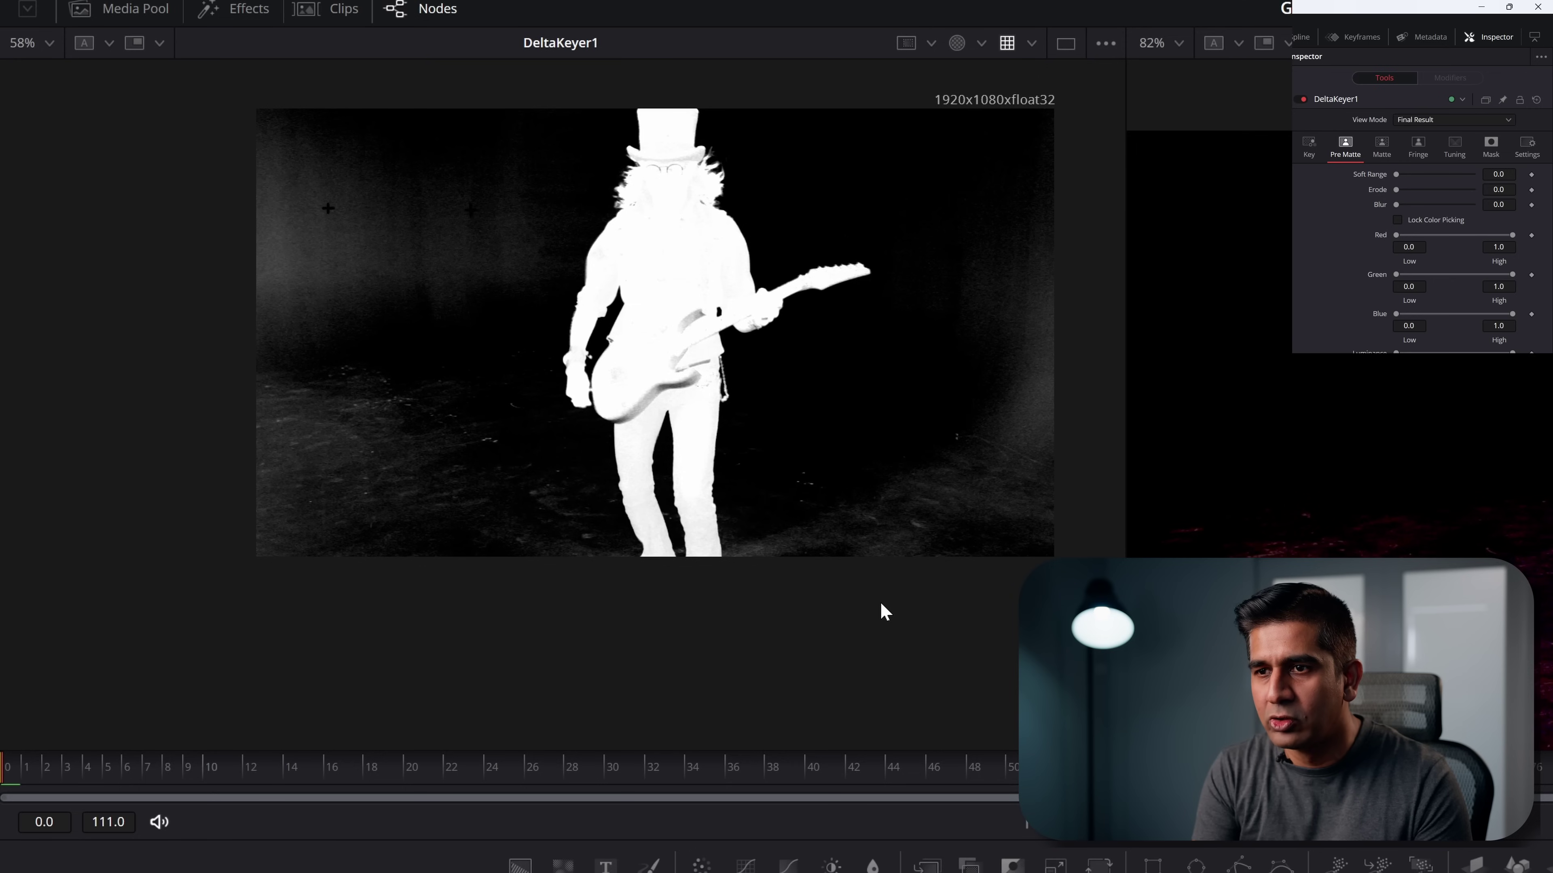
pyautogui.hotkey('ctrl', 'shift', 'z')
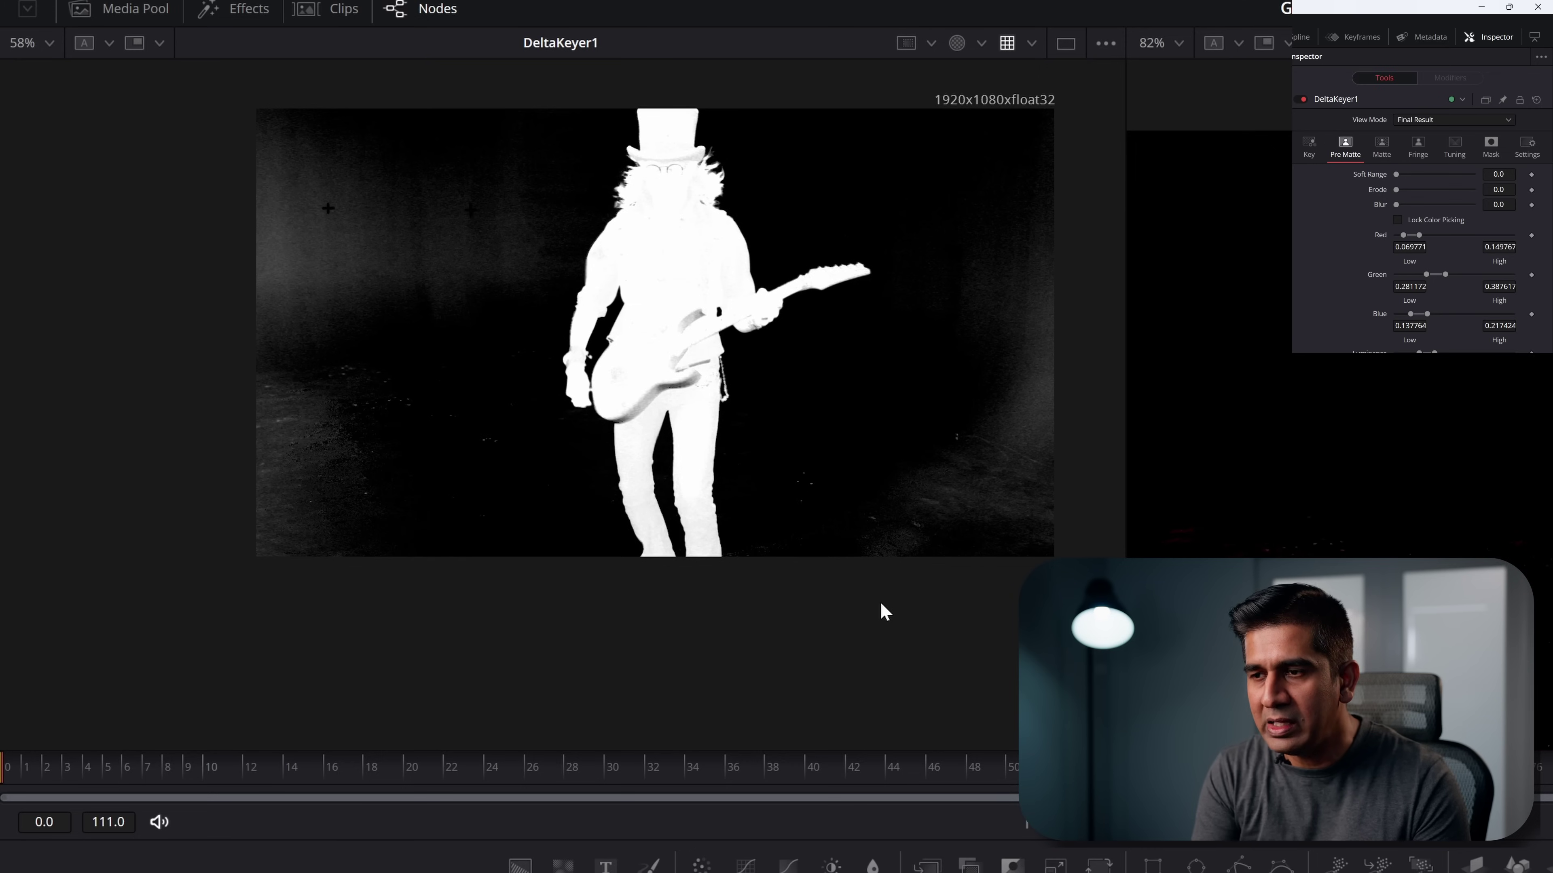
# Step: Sample a rectangular patch of the noisy background beside the guitarist's shoulder to widen the Pre Matte color ranges
pyautogui.scroll(5, 573, 216)
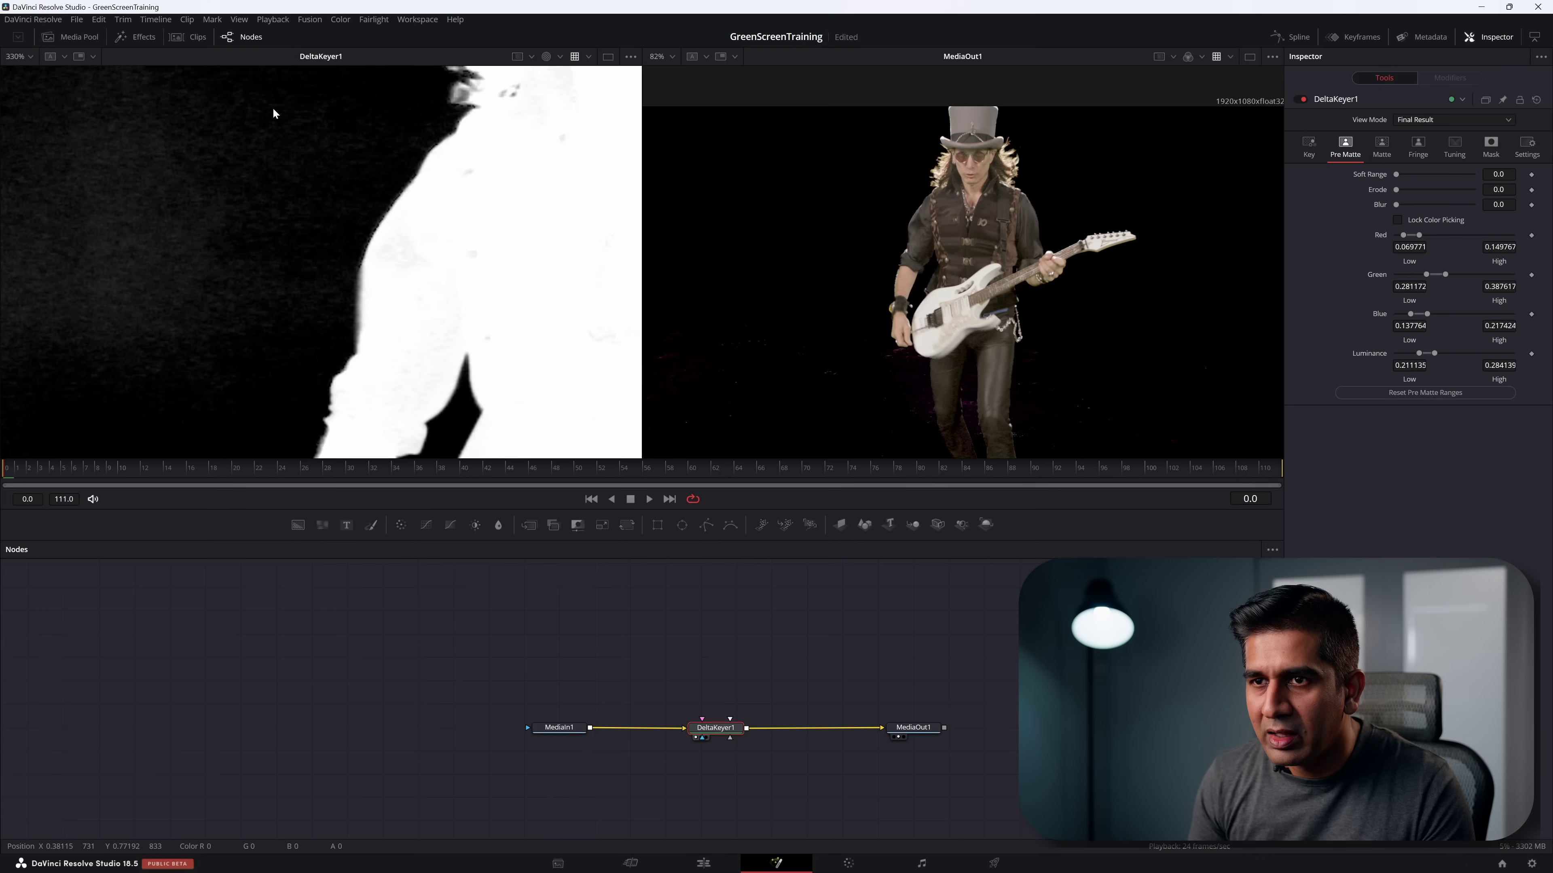
pyautogui.moveTo(272, 112); pyautogui.dragTo(339, 217)
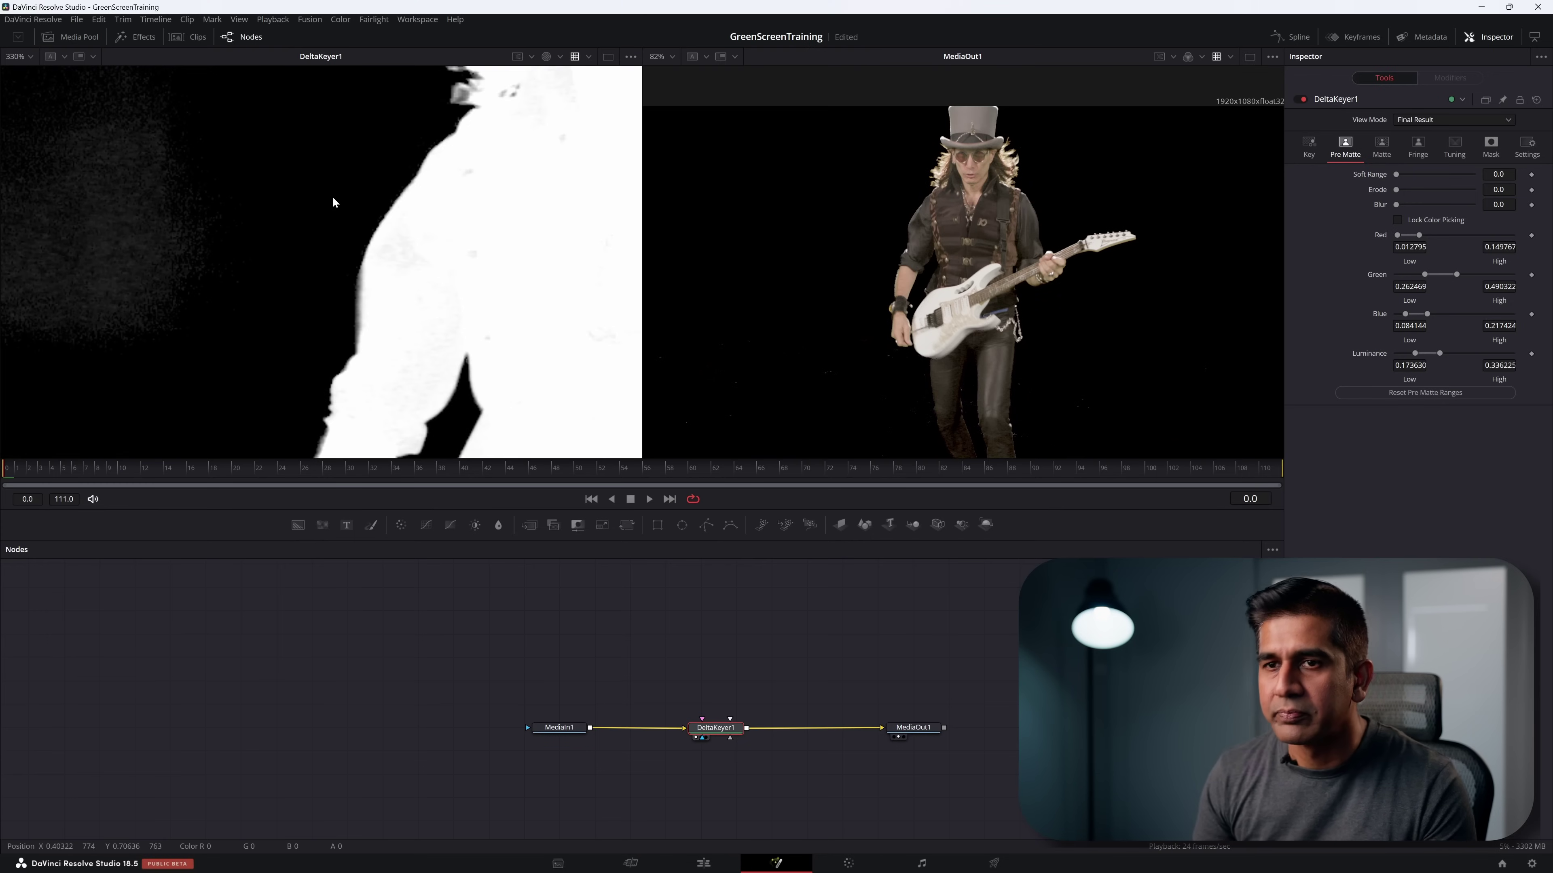
pyautogui.hotkey('ctrl', 'f')
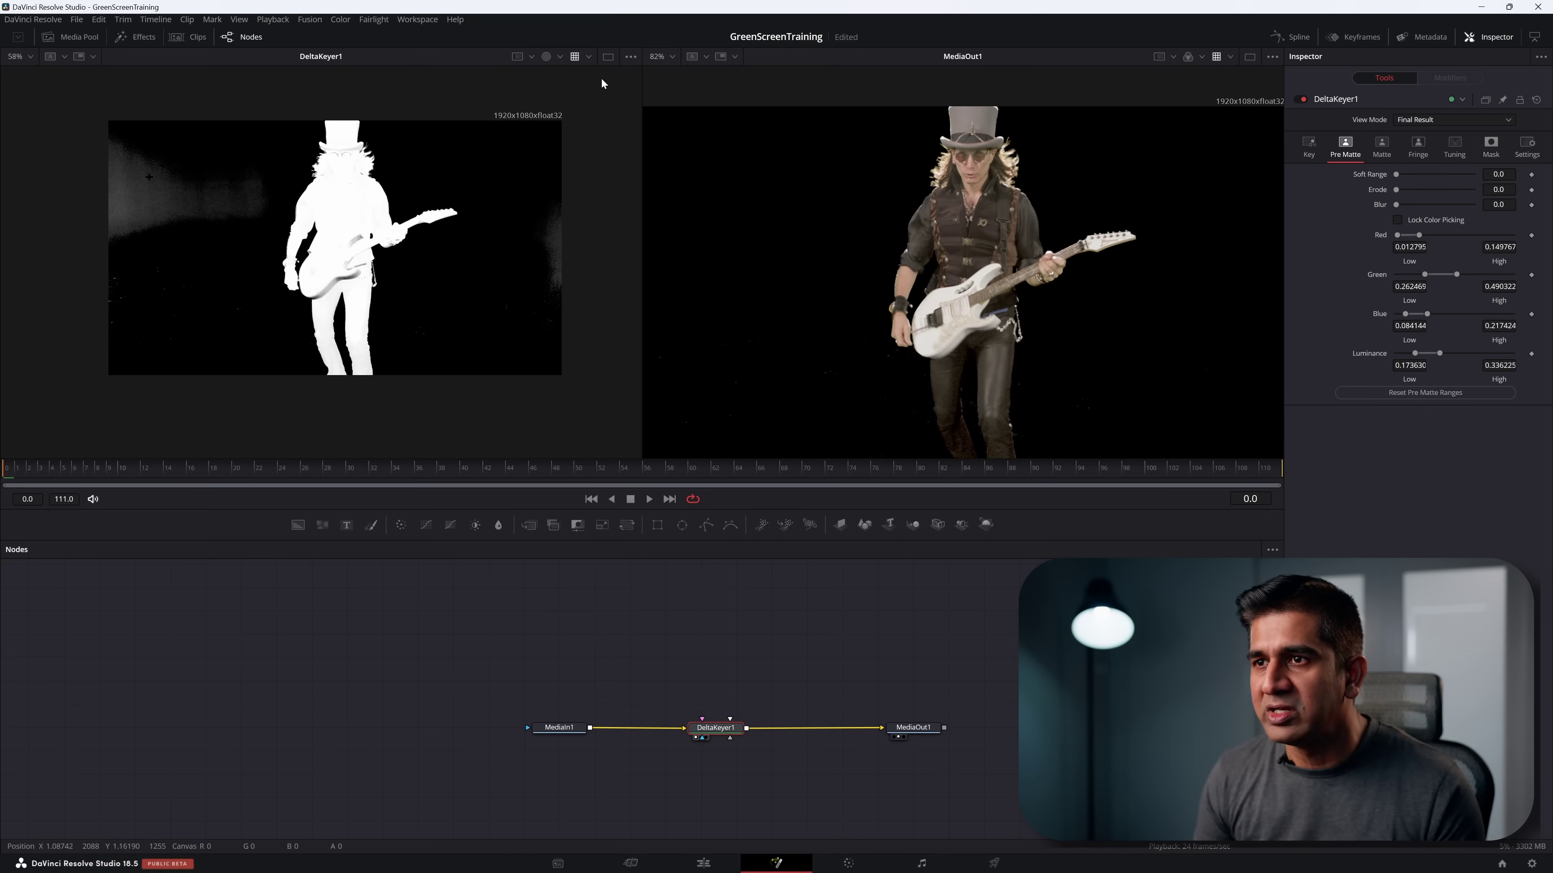
# Step: Show the Gain/Gamma controls on the DeltaKeyer1 viewer and raise the Gamma strongly to exaggerate noise in the matte
pyautogui.click(630, 56)
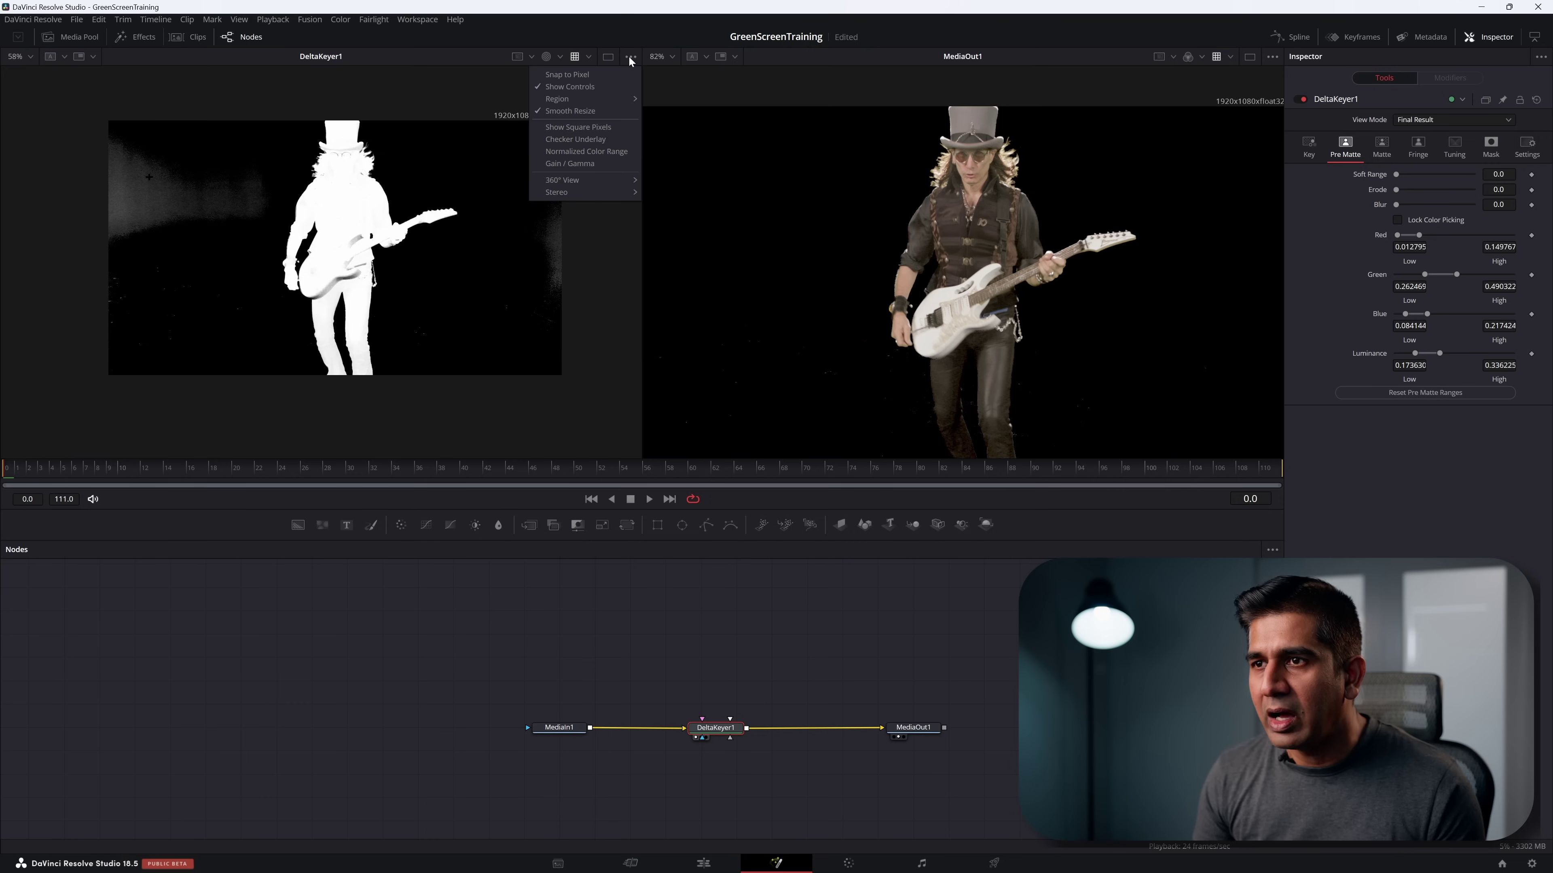
pyautogui.click(577, 163)
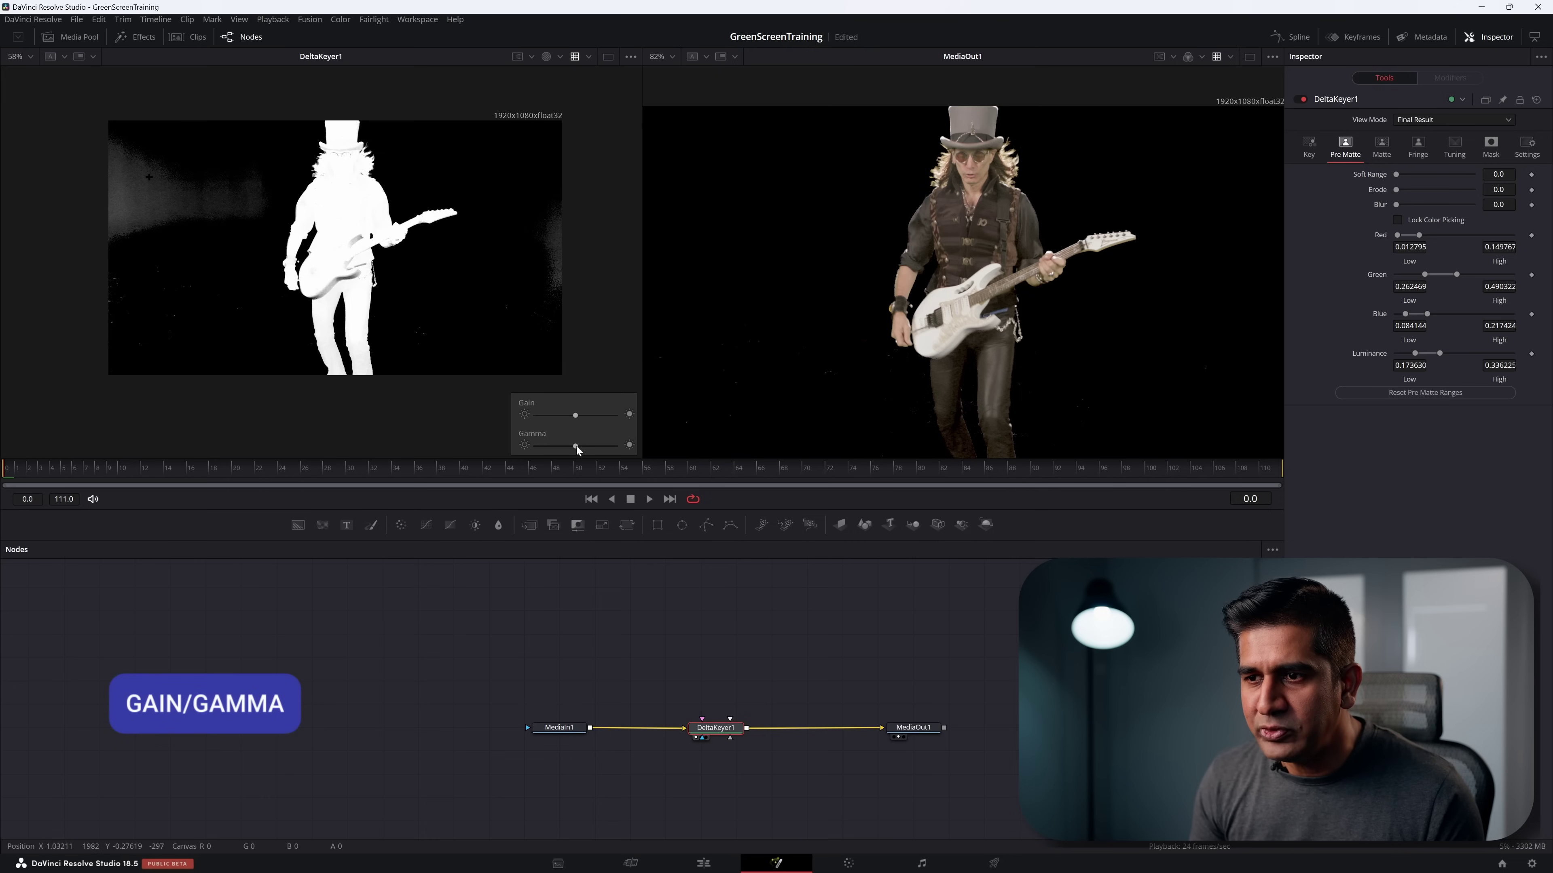
pyautogui.moveTo(576, 447); pyautogui.dragTo(614, 448)
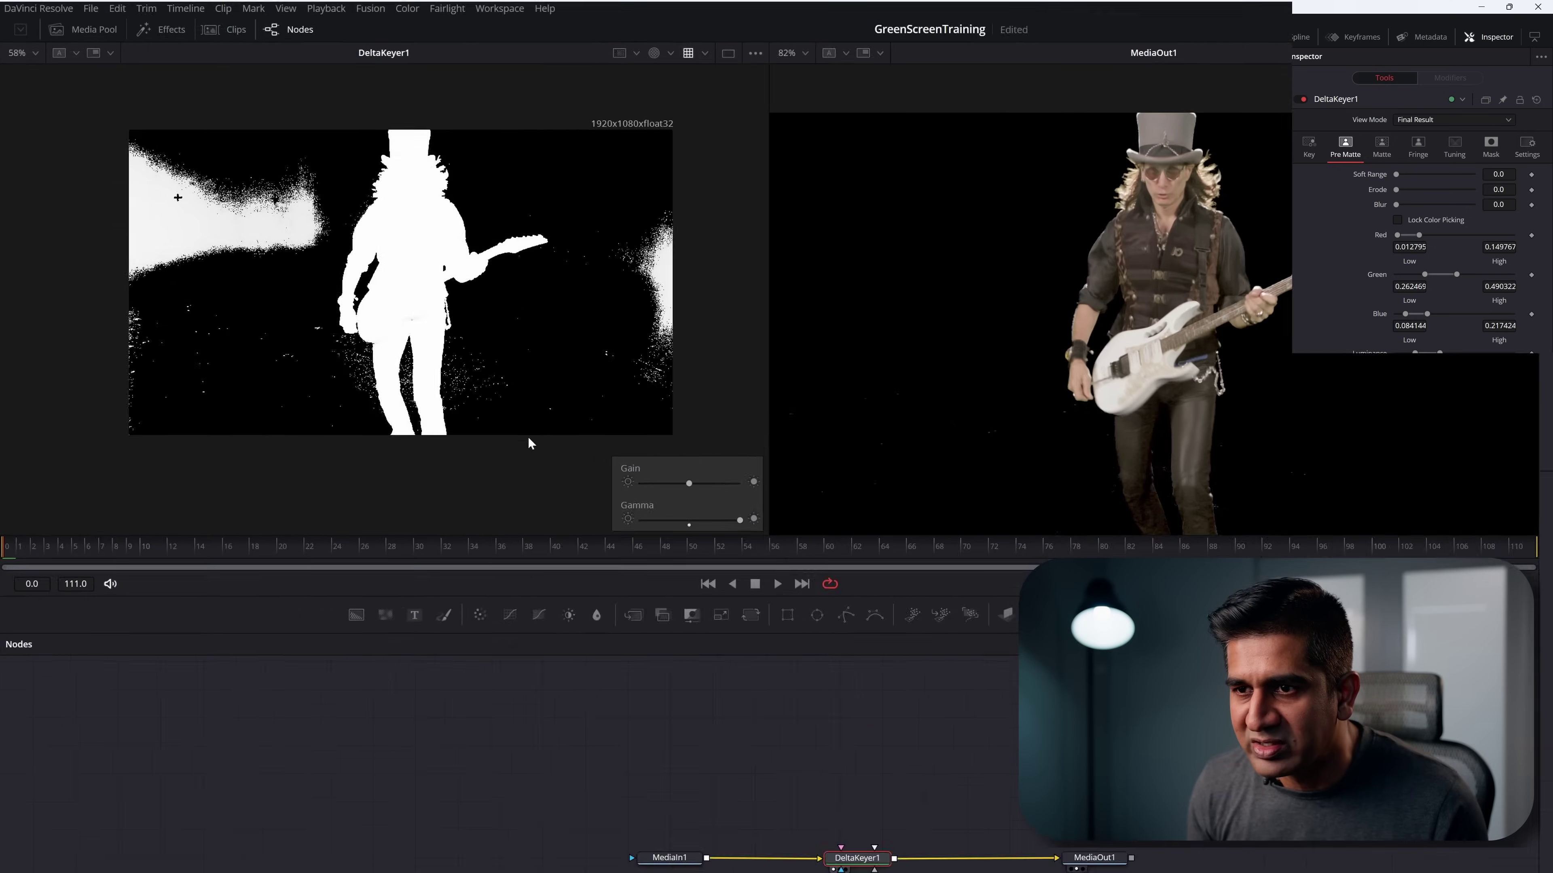
# Step: Sample the speckled floor around the guitarist's legs into the Pre Matte ranges, and return the viewer to its normal gamma
pyautogui.scroll(2, 731, 565)
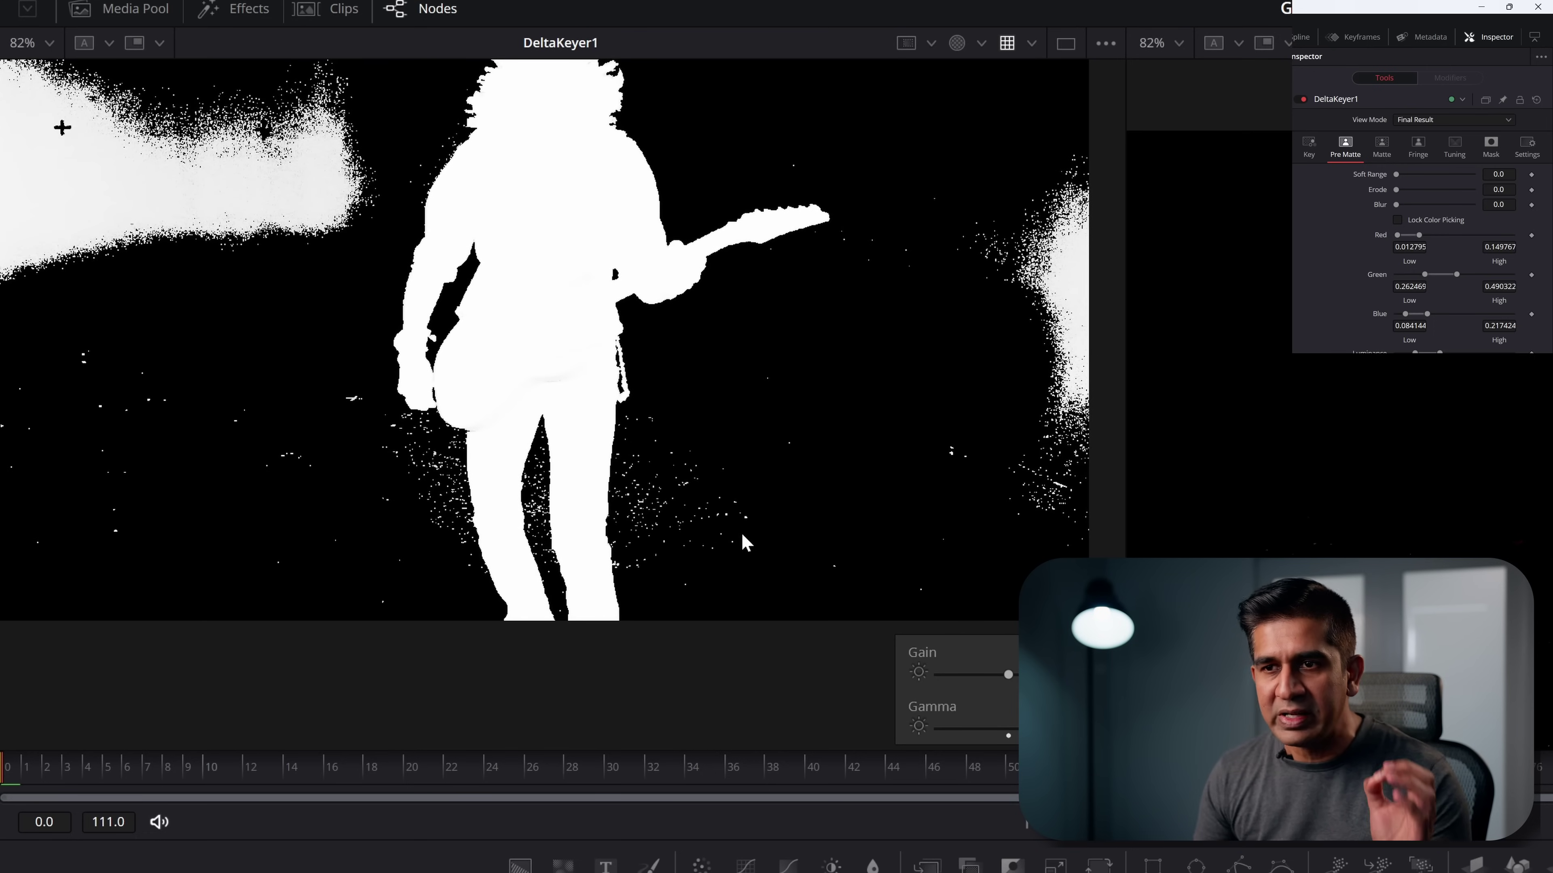
pyautogui.moveTo(679, 441); pyautogui.dragTo(755, 567)
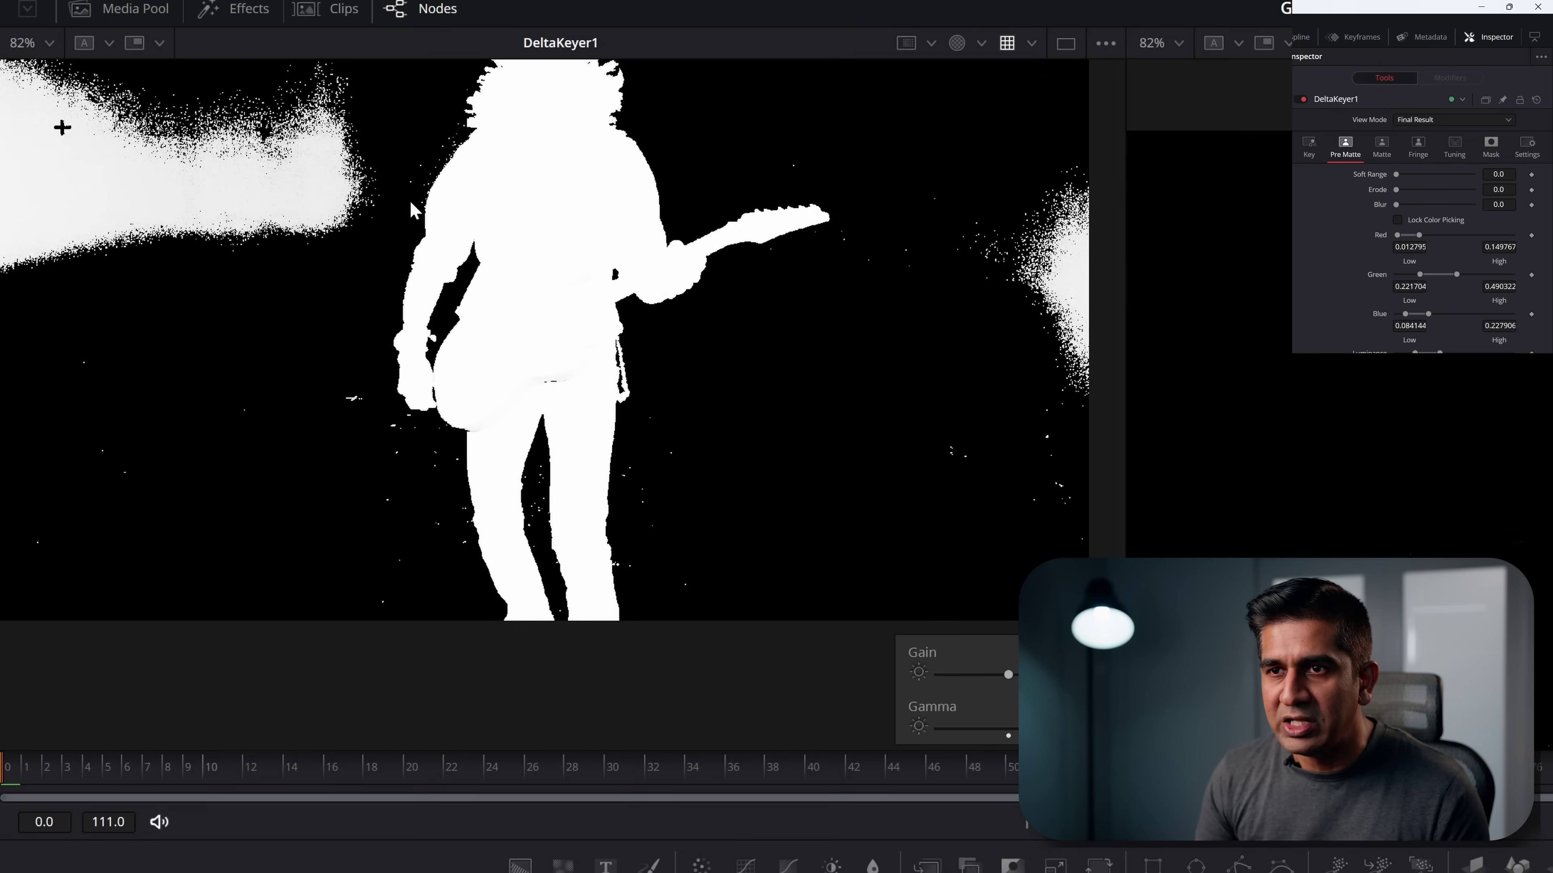
pyautogui.scroll(5, 498, 132)
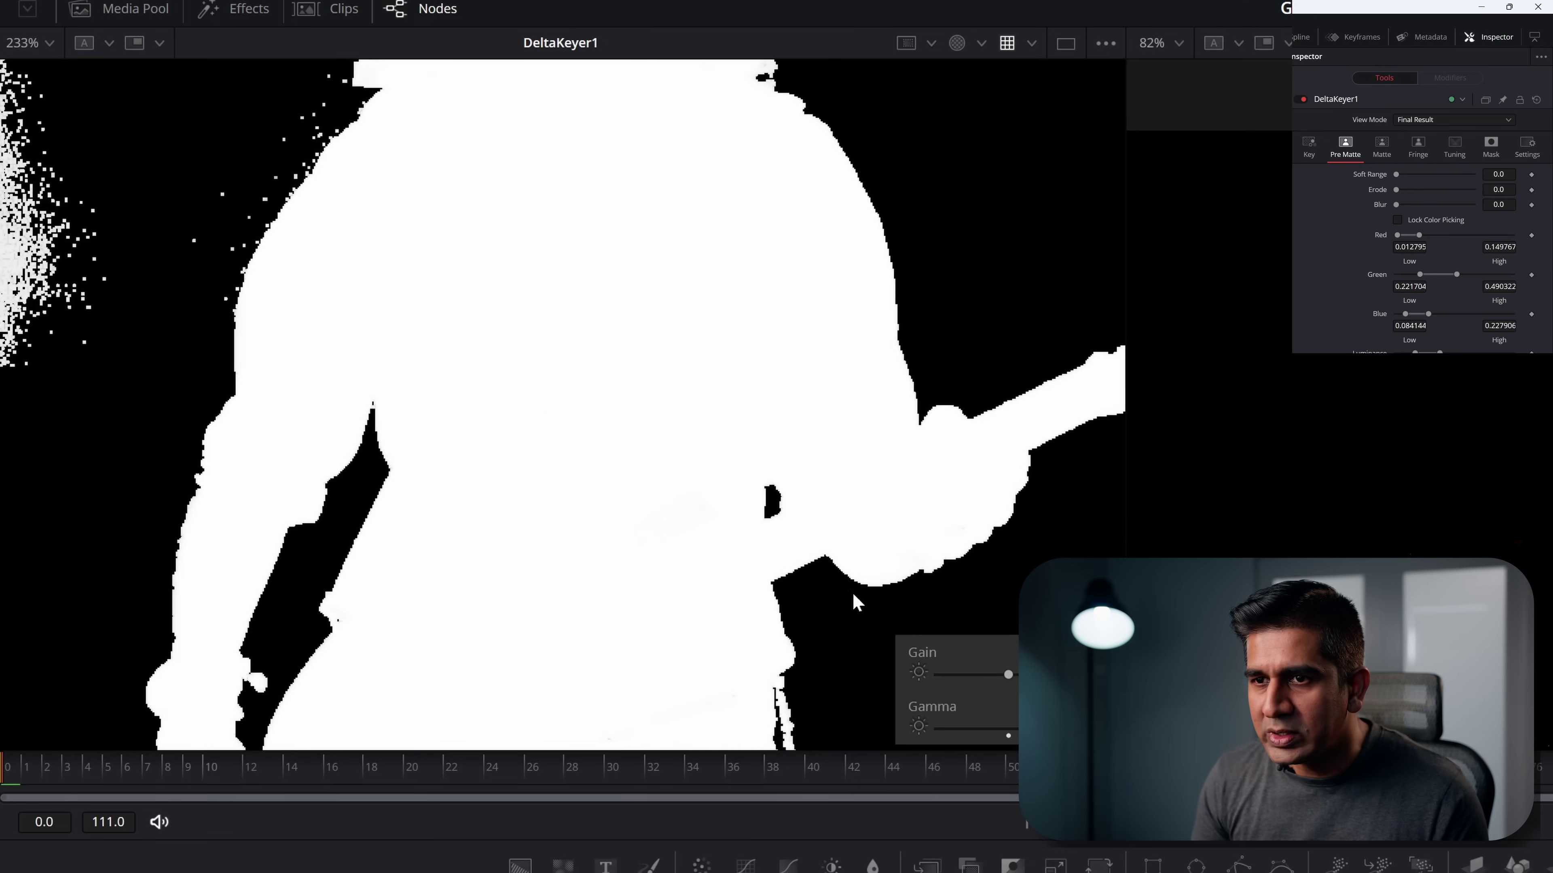
pyautogui.scroll(-2, 544, 401)
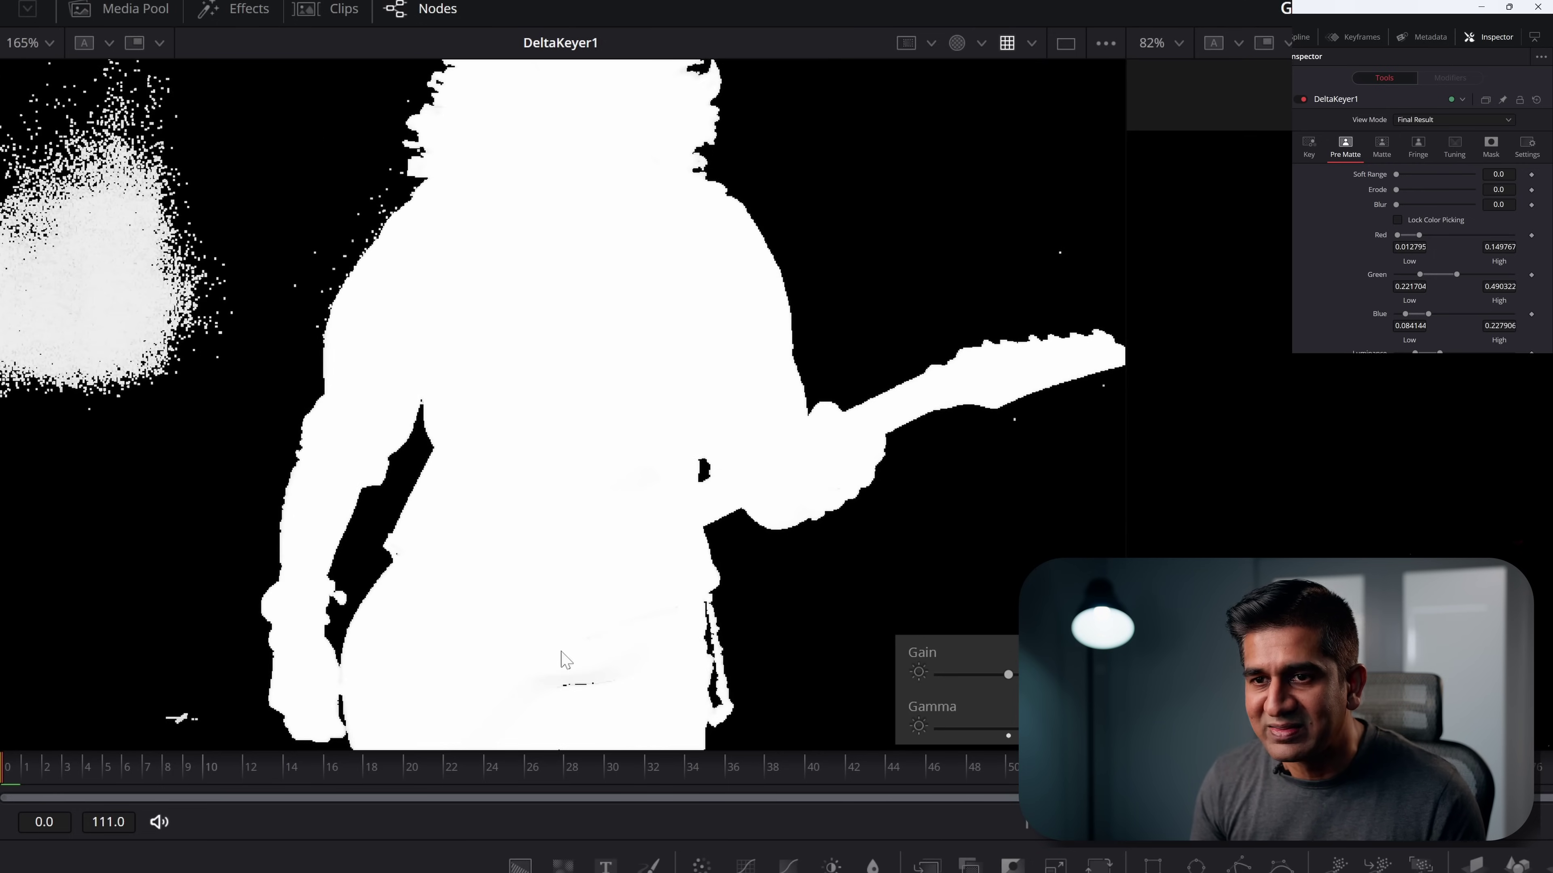
pyautogui.scroll(-5, 781, 505)
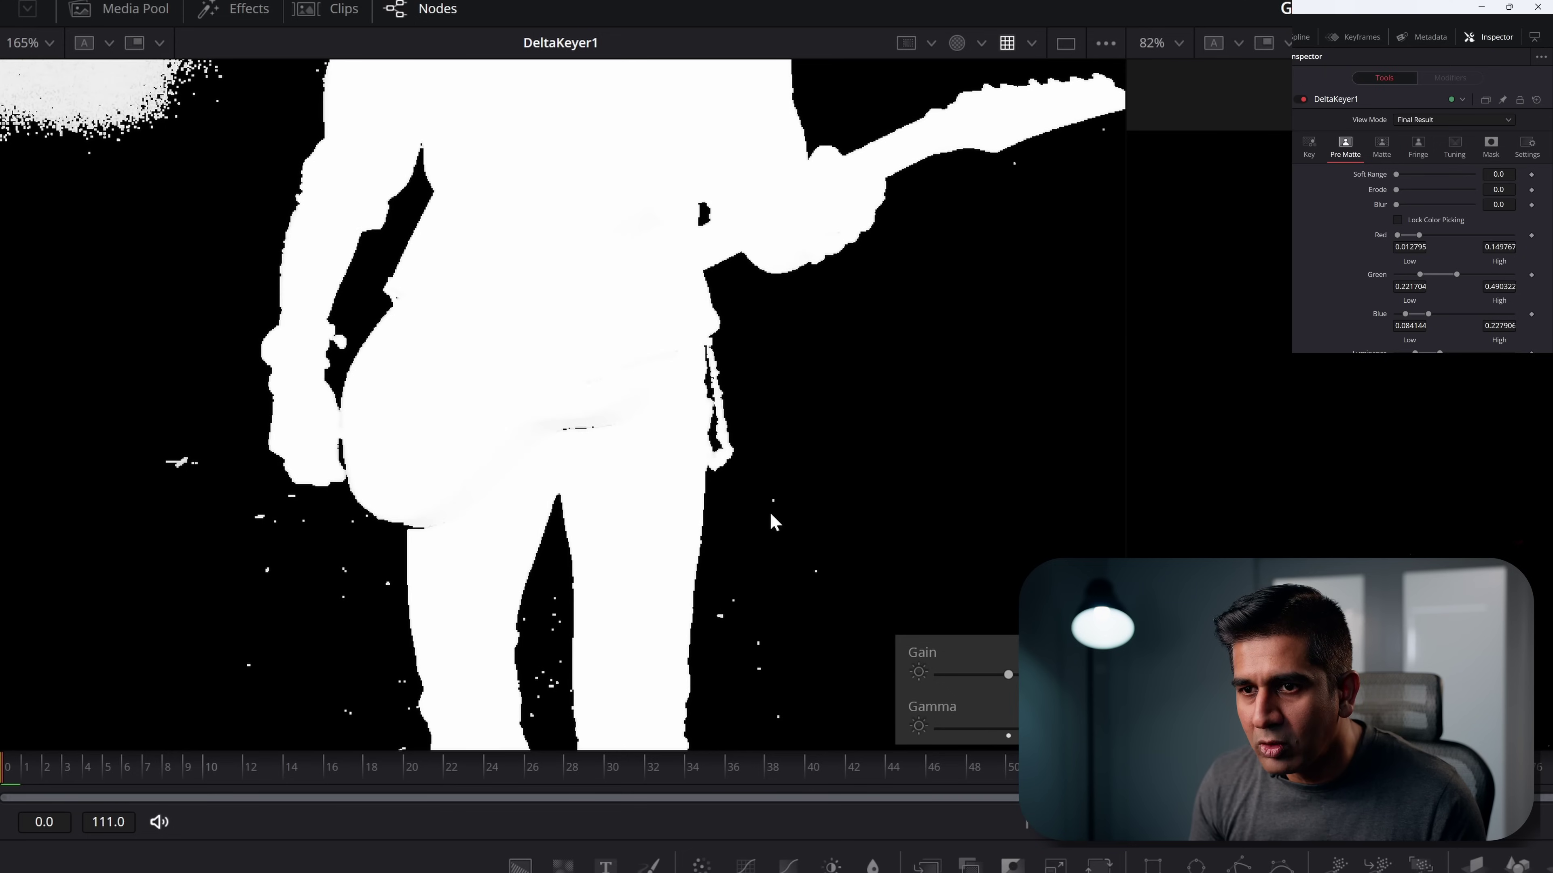
pyautogui.scroll(3, 471, 489)
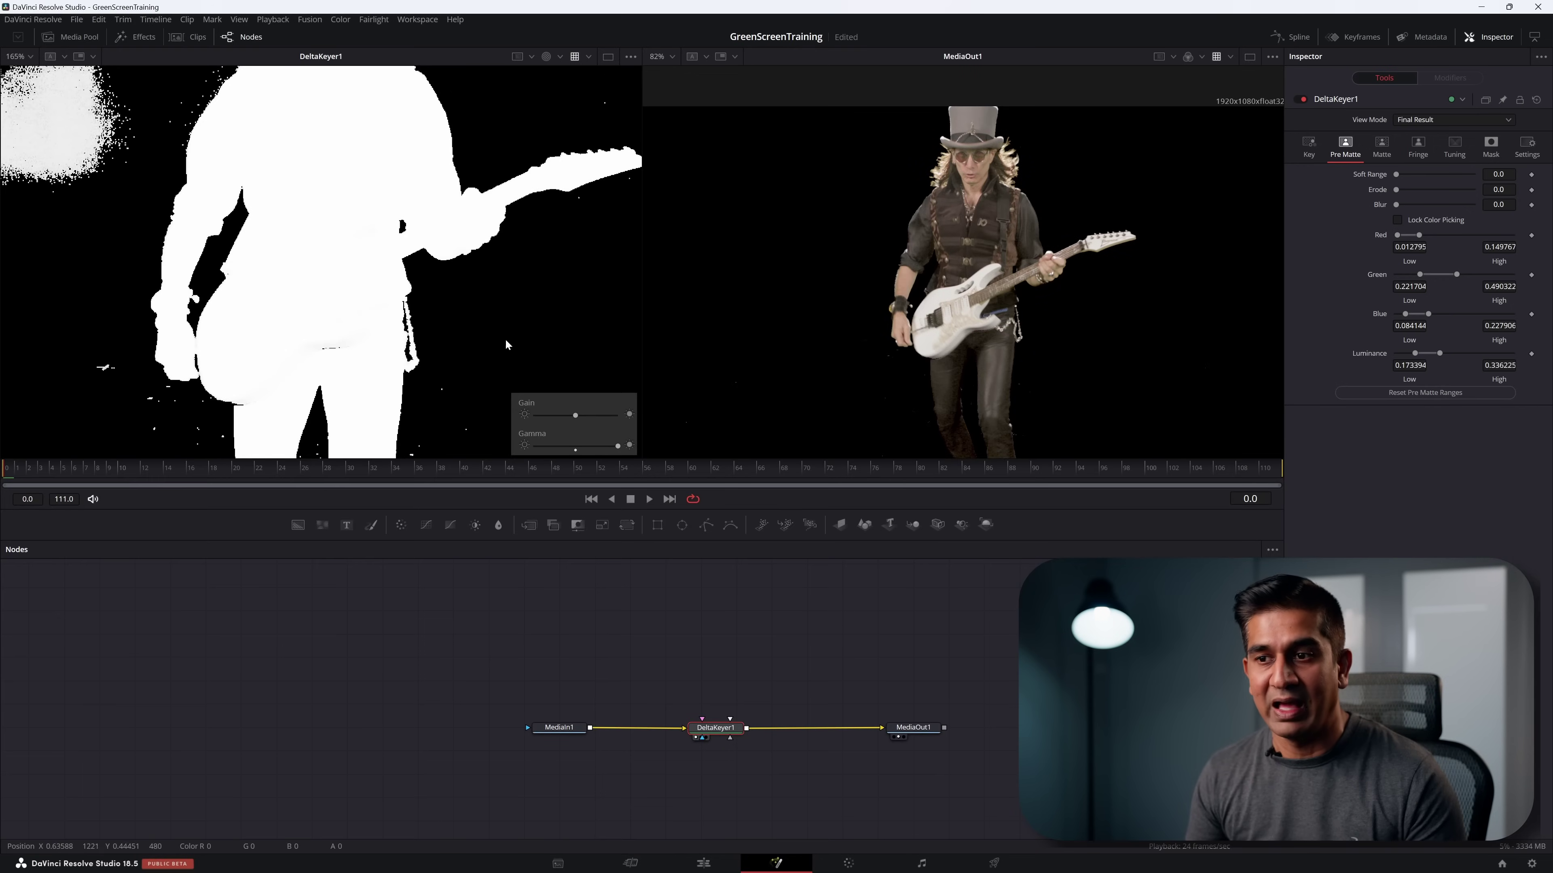
pyautogui.moveTo(605, 450); pyautogui.dragTo(385, 235)
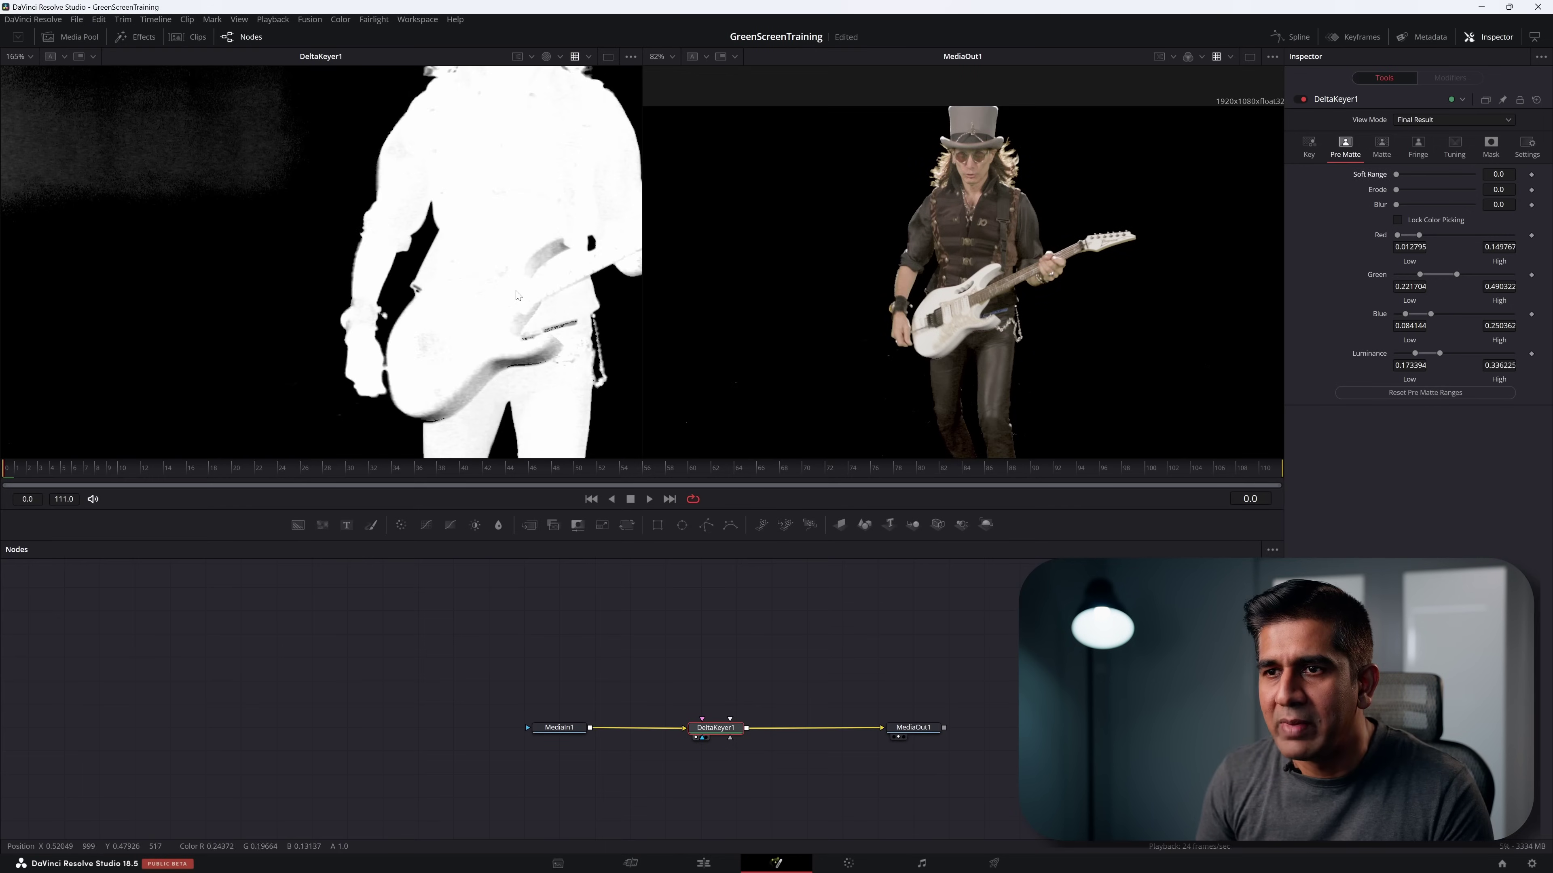
# Step: Set the Pre Matte Erode to 0.002 while viewing the edge of the guitarist's arm up close
pyautogui.scroll(3, 240, 262)
pyautogui.scroll(10, 240, 262)
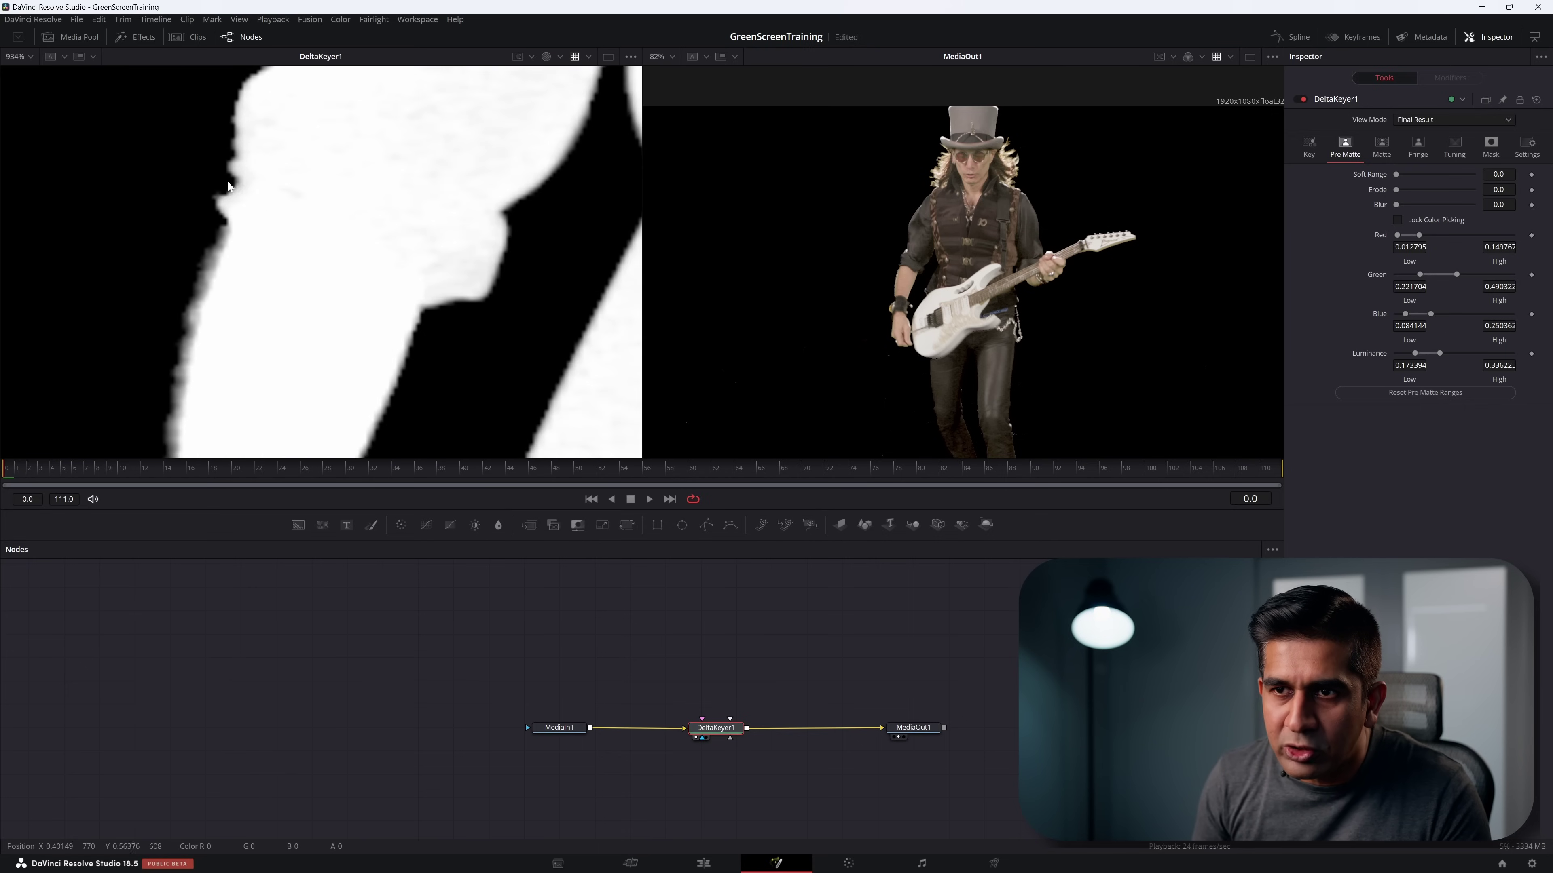
pyautogui.moveTo(230, 180); pyautogui.dragTo(308, 171)
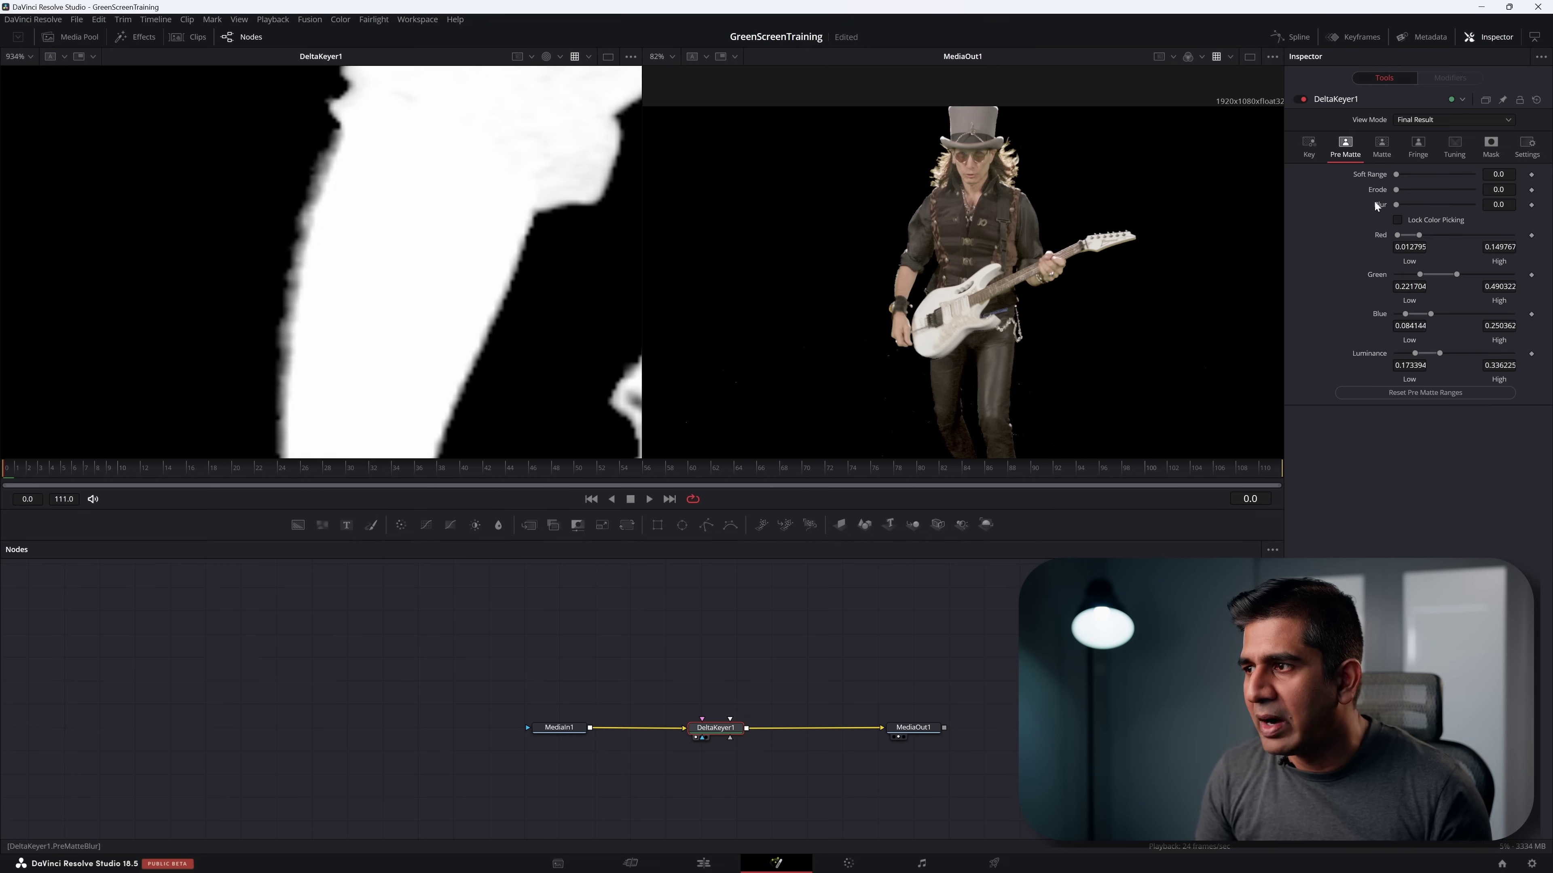
pyautogui.moveTo(1398, 189); pyautogui.dragTo(1400, 190)
pyautogui.write('.002')
pyautogui.press('Tab')
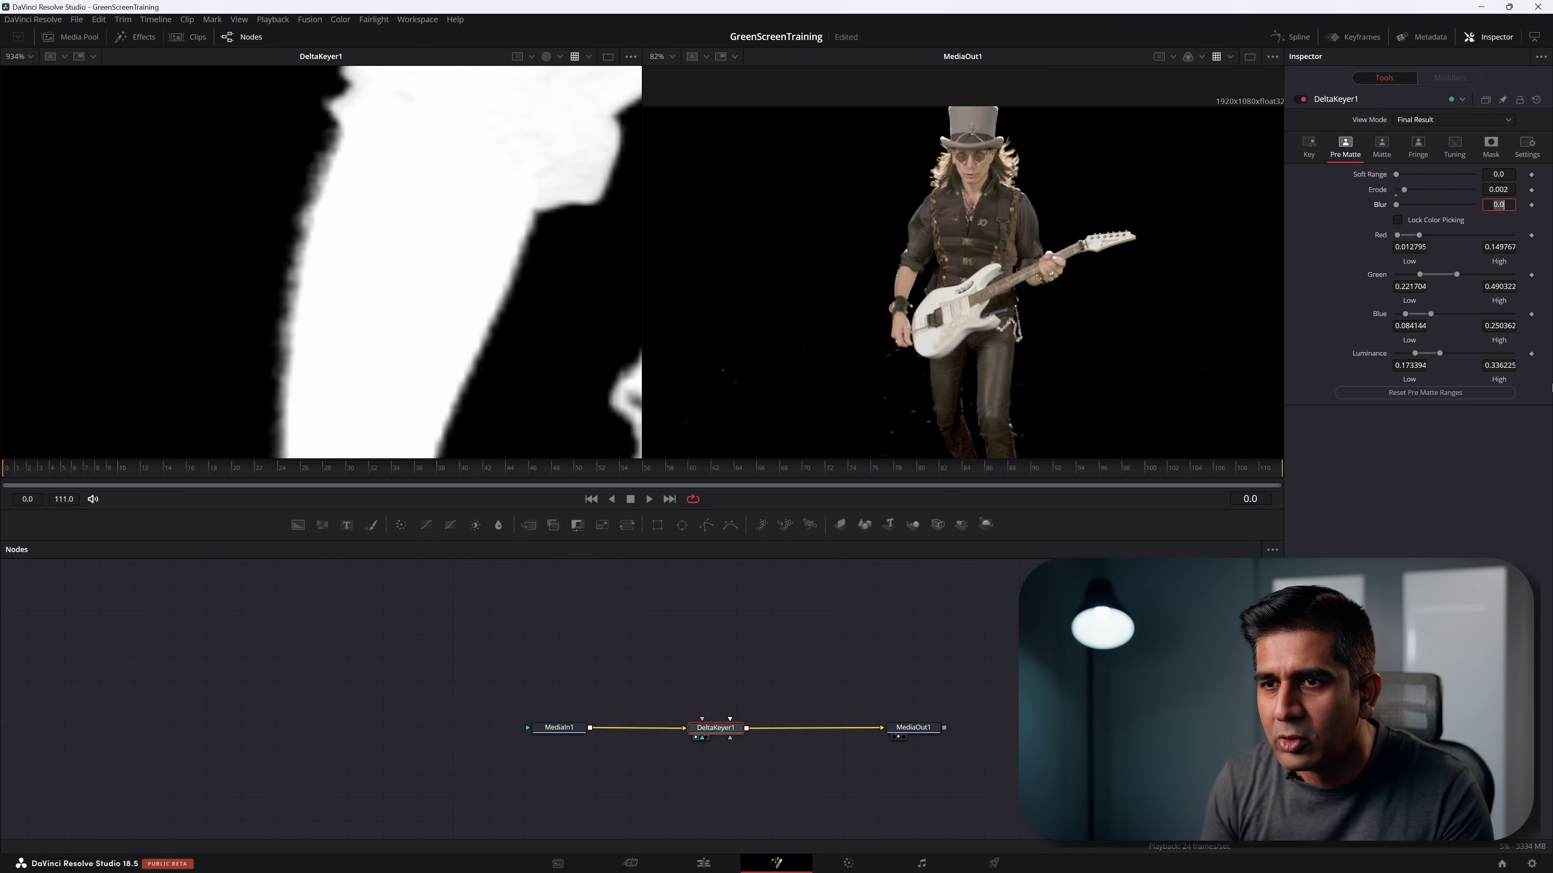
# Step: Check the eroded matte at several magnifications and raise the Pre Matte Soft Range to 0.0189
pyautogui.scroll(-4, 309, 184)
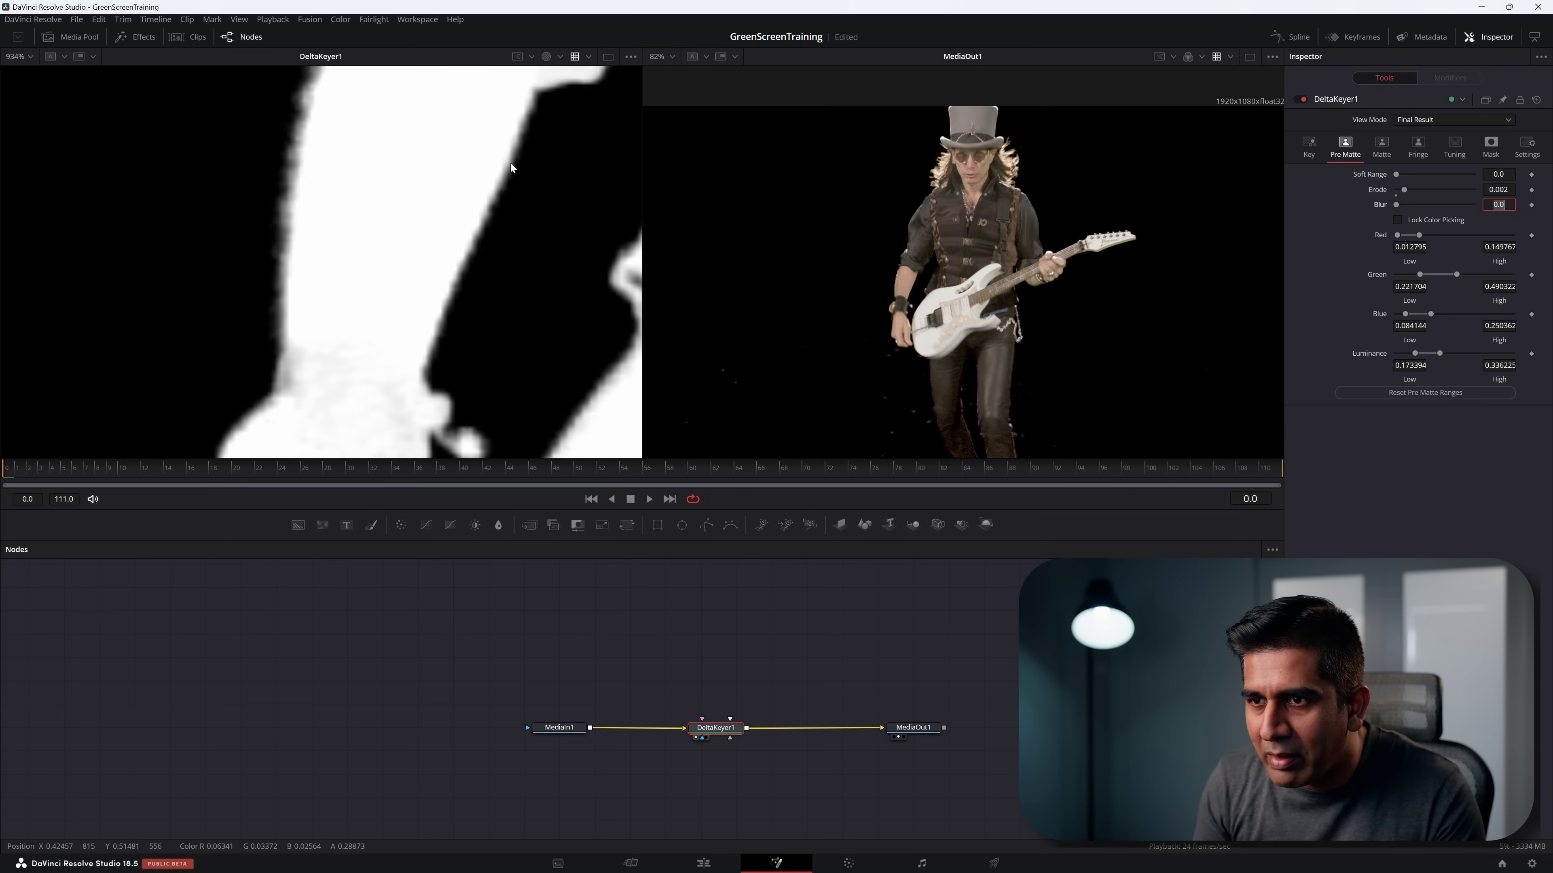
pyautogui.scroll(-4, 479, 234)
pyautogui.scroll(-3, 479, 216)
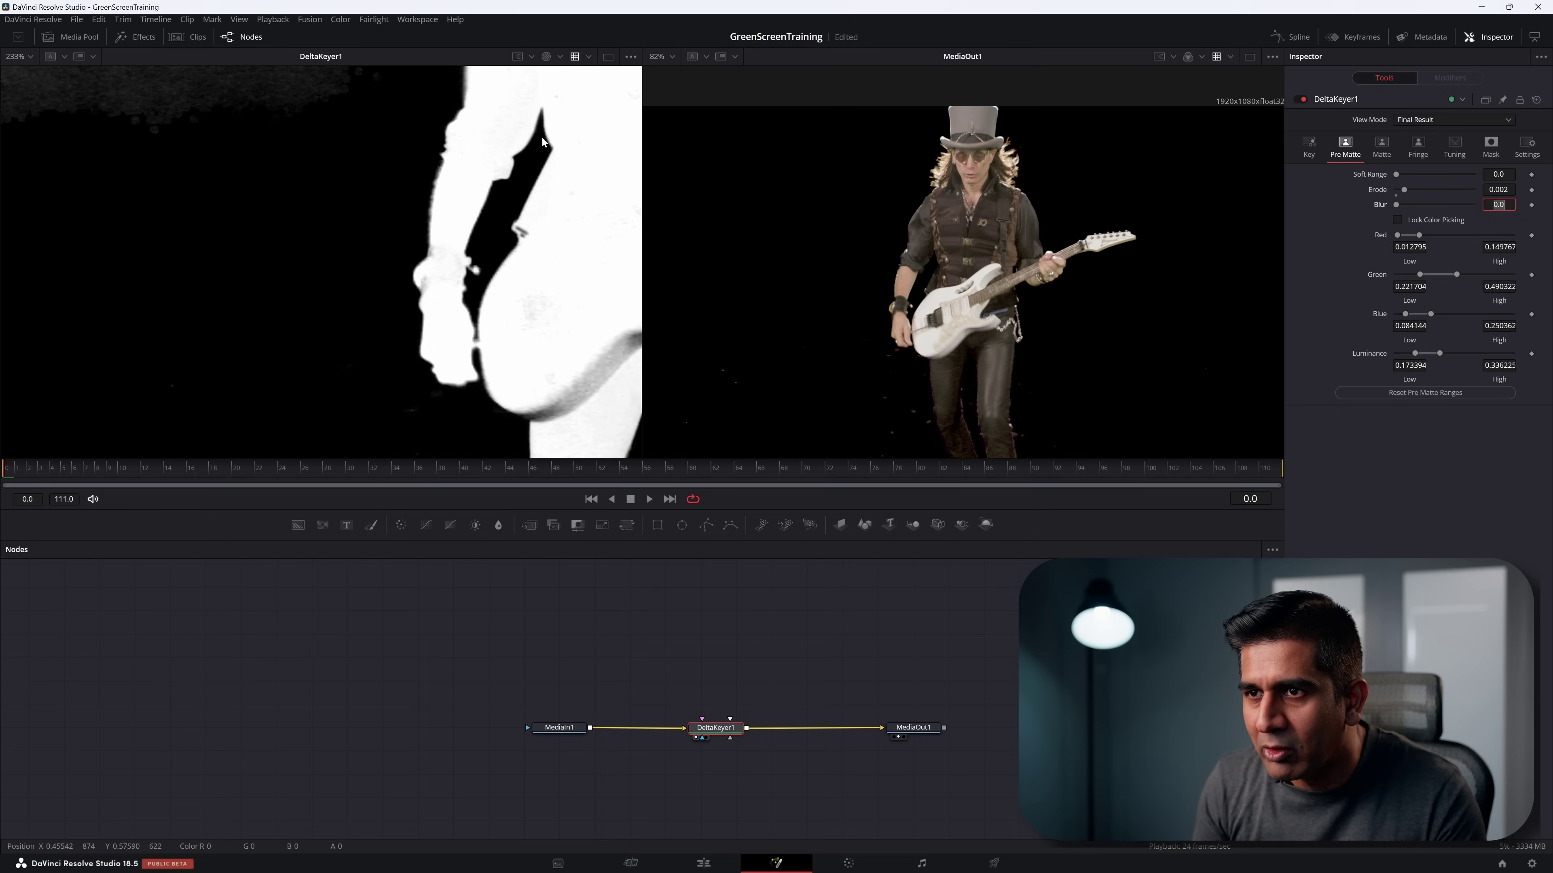
pyautogui.scroll(-3, 245, 219)
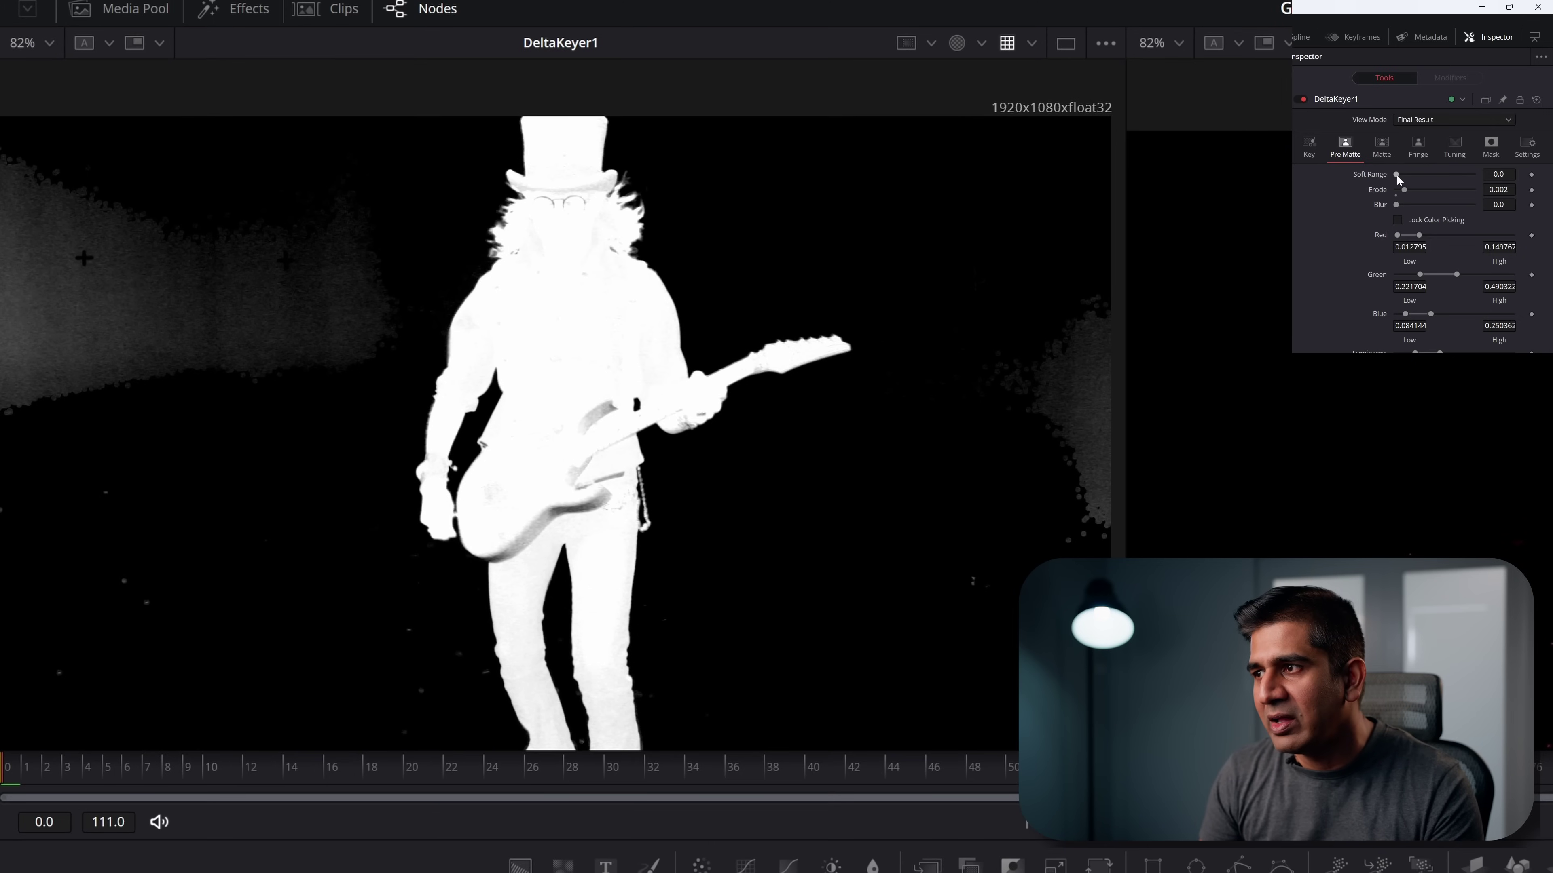
pyautogui.moveTo(1396, 175)
pyautogui.mouseDown()
pyautogui.moveTo(1472, 166)
pyautogui.moveTo(1396, 184)
pyautogui.mouseUp()
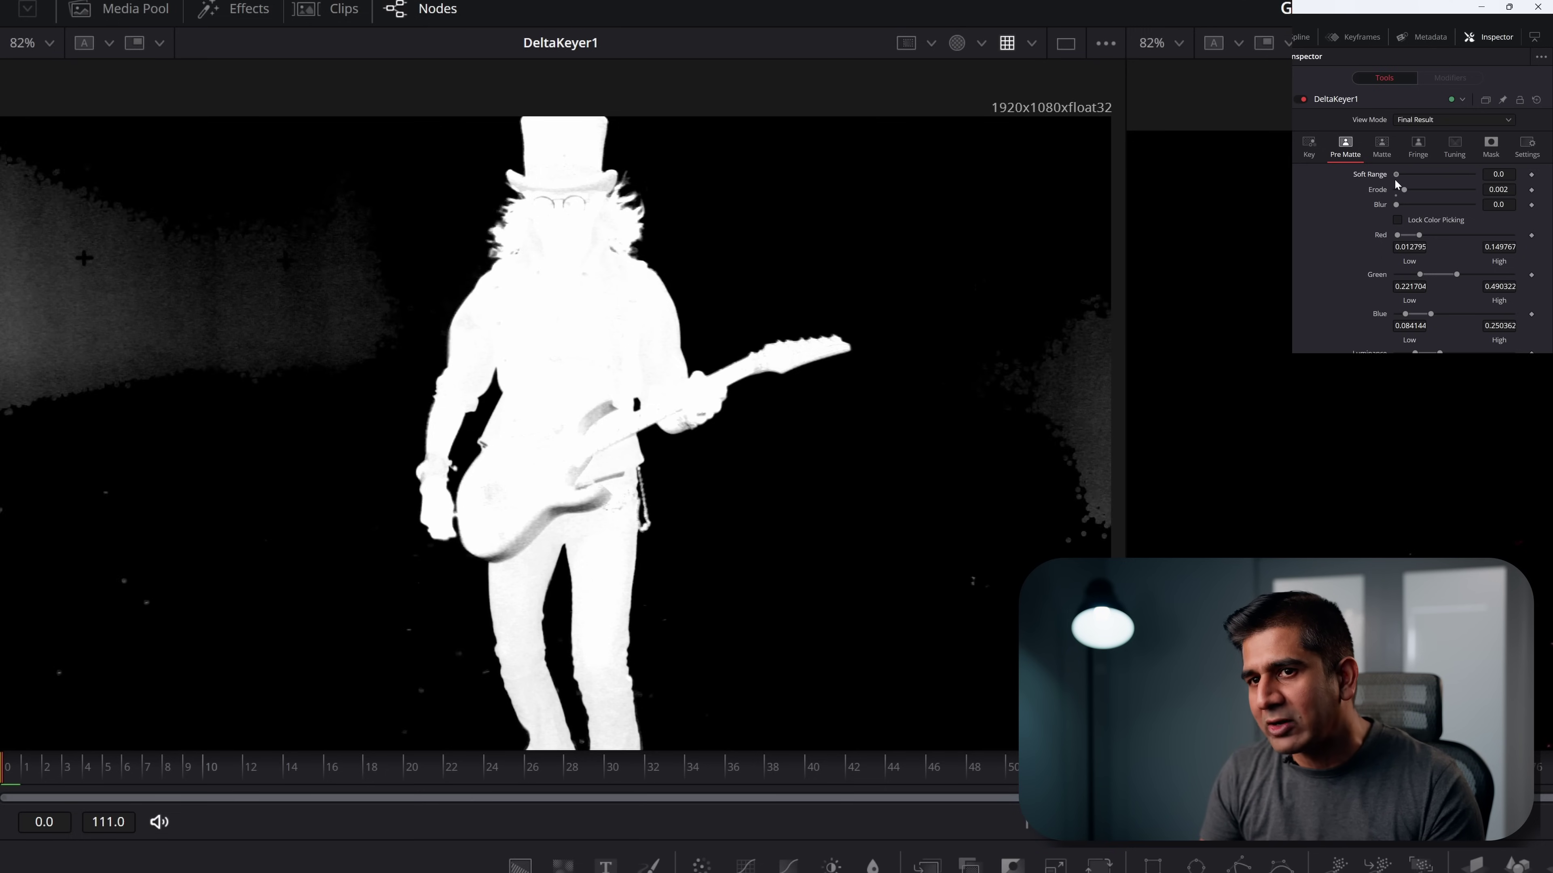
pyautogui.scroll(5, 838, 421)
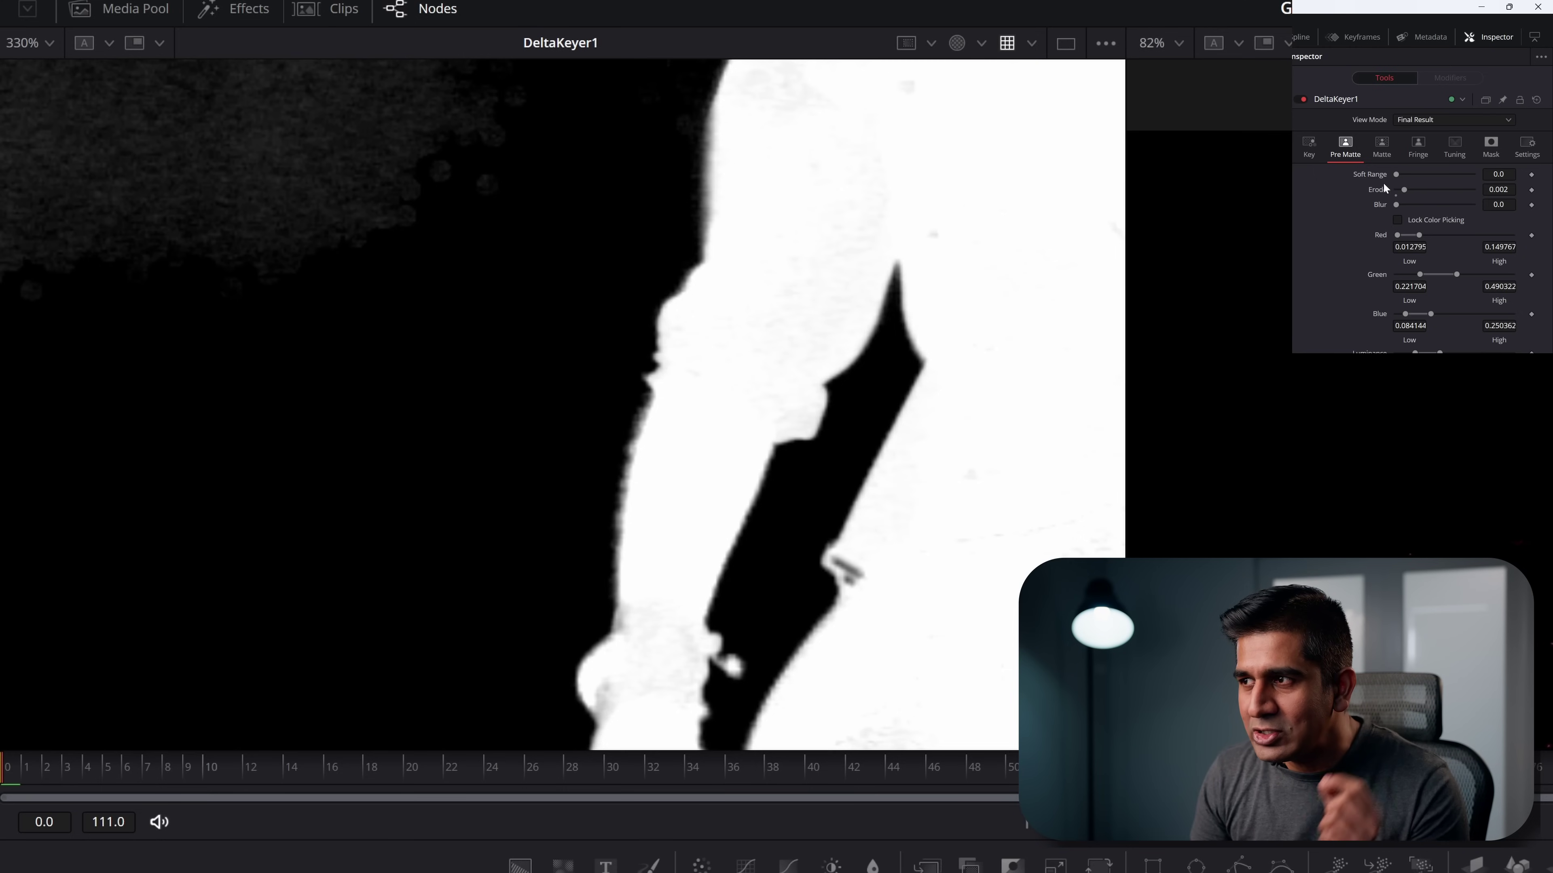
pyautogui.moveTo(1396, 175); pyautogui.dragTo(1402, 175)
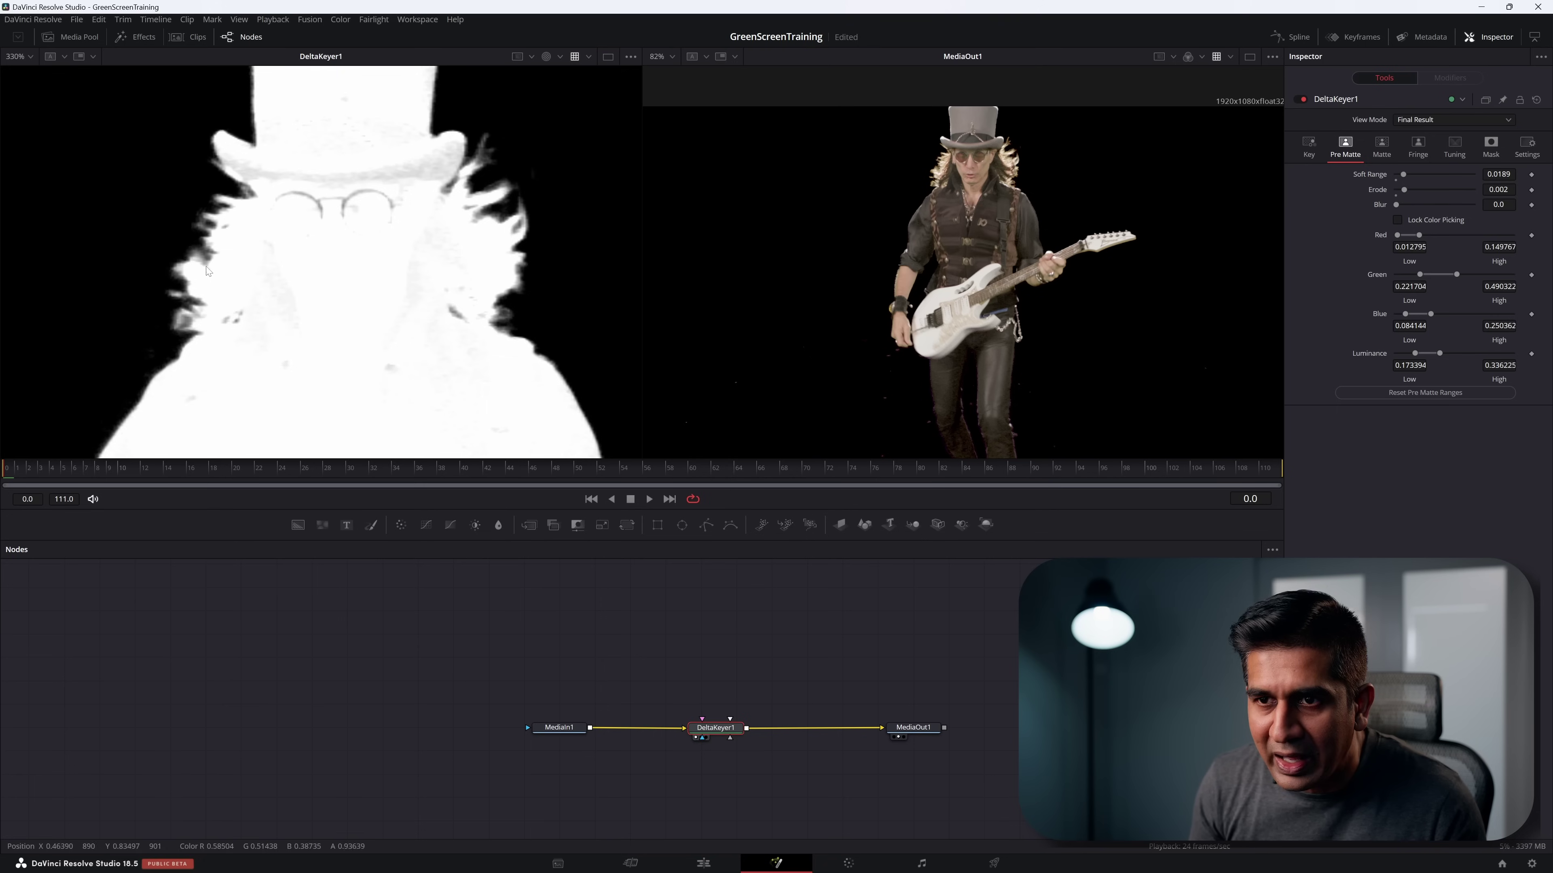
# Step: Try a Pre Matte Soft Range of 0.1134 with Erode at 0.0 on the hair edges, and undo both changes
pyautogui.moveTo(1402, 174); pyautogui.dragTo(1379, 194)
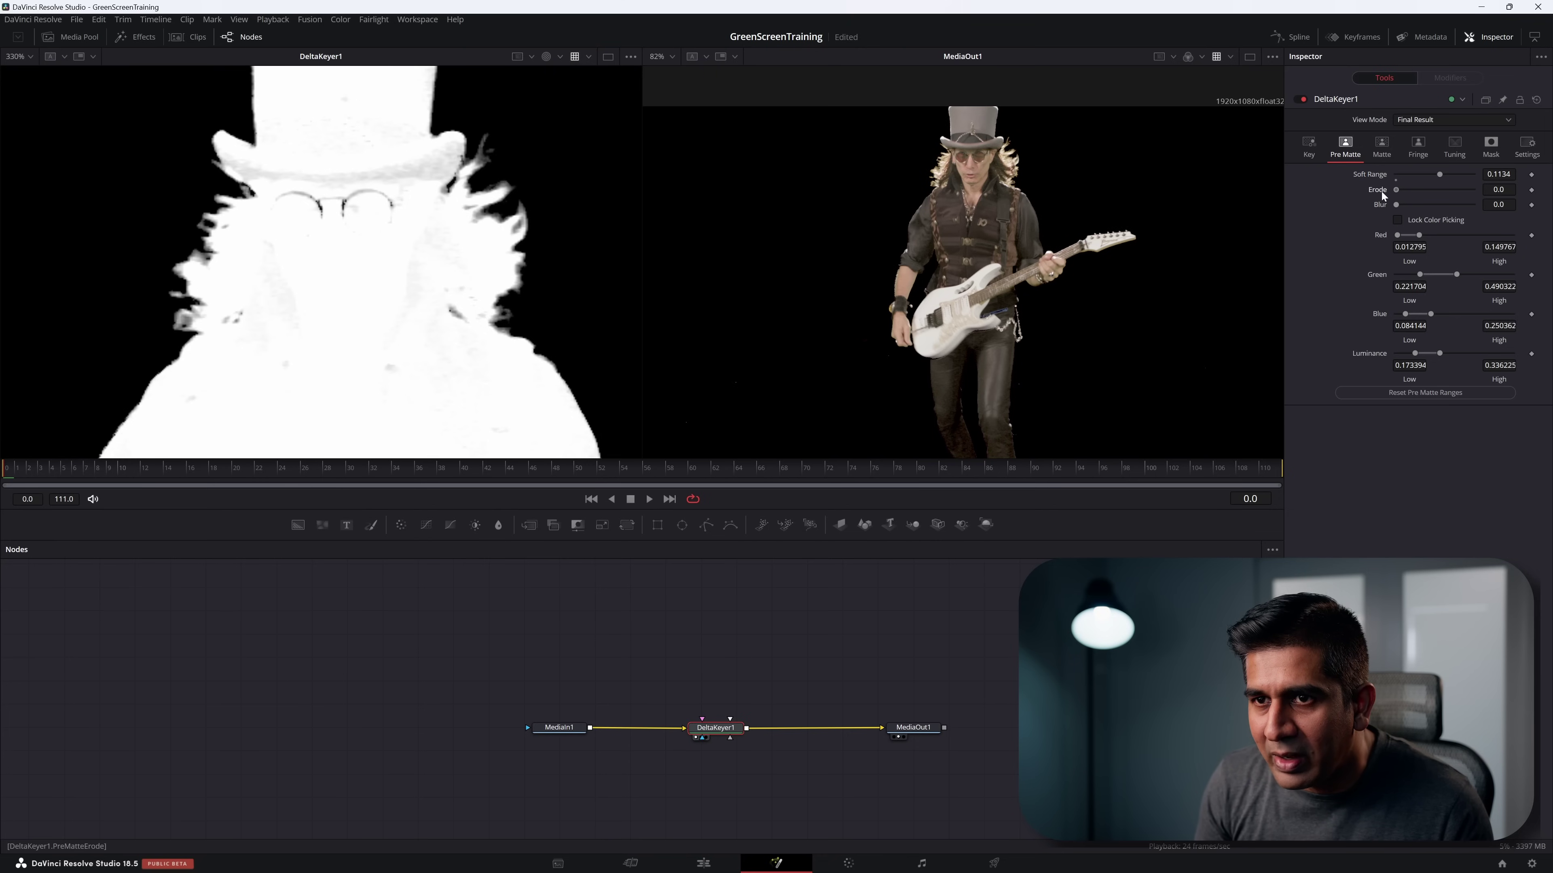
pyautogui.hotkey('ctrl', 'z')
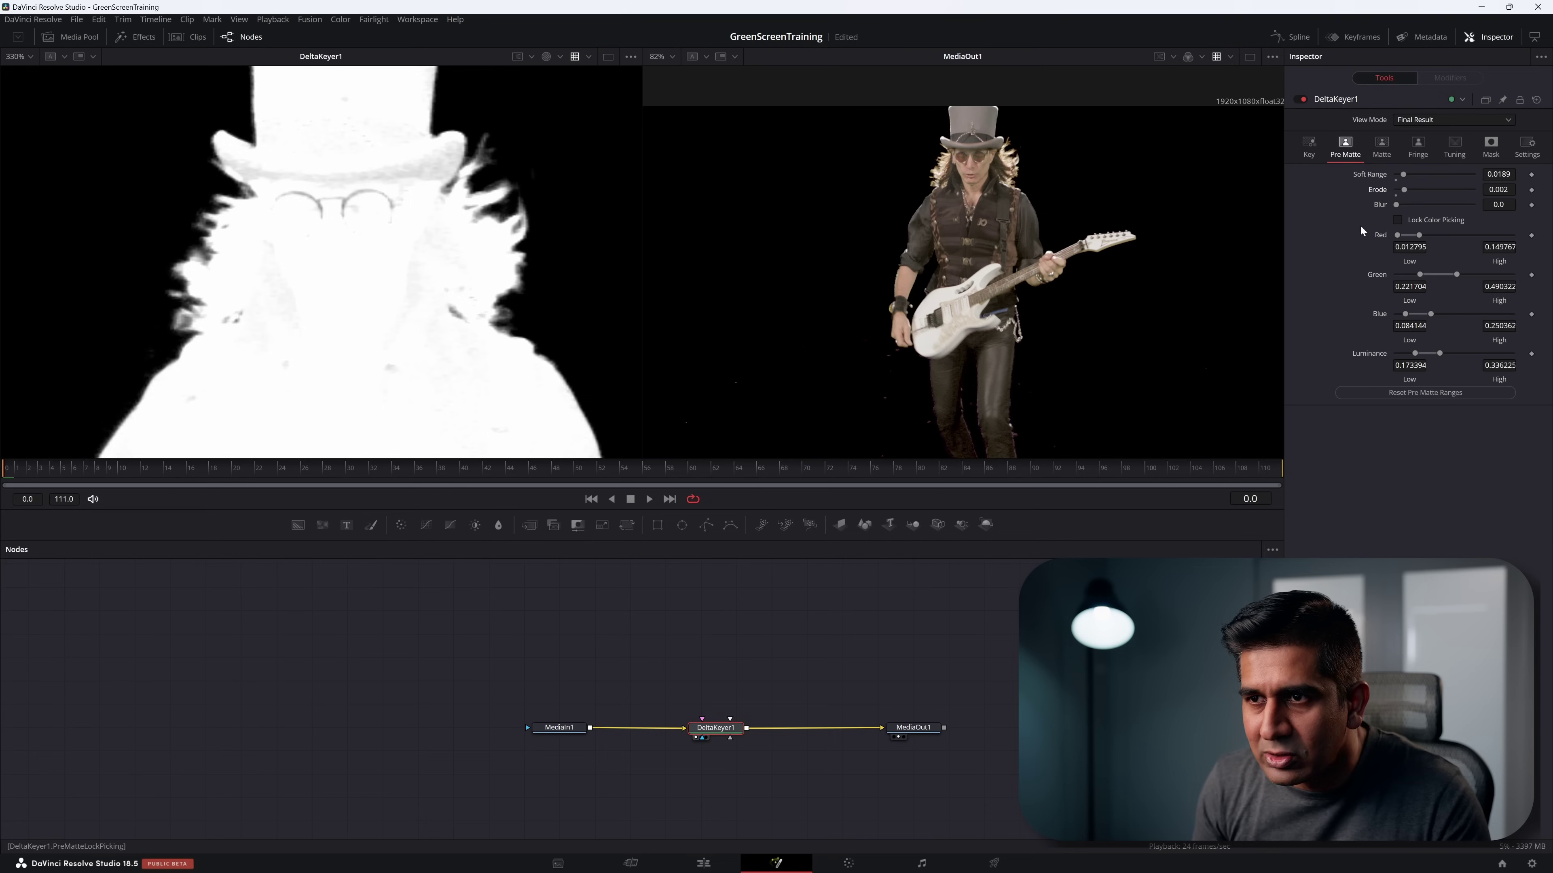
# Step: Try a slight Pre Matte Blur of about 0.004 while viewing the shoulder edge, and return to the whole matte
pyautogui.scroll(-5, 42, 225)
pyautogui.scroll(8, 42, 225)
pyautogui.moveTo(1396, 205); pyautogui.dragTo(1402, 205)
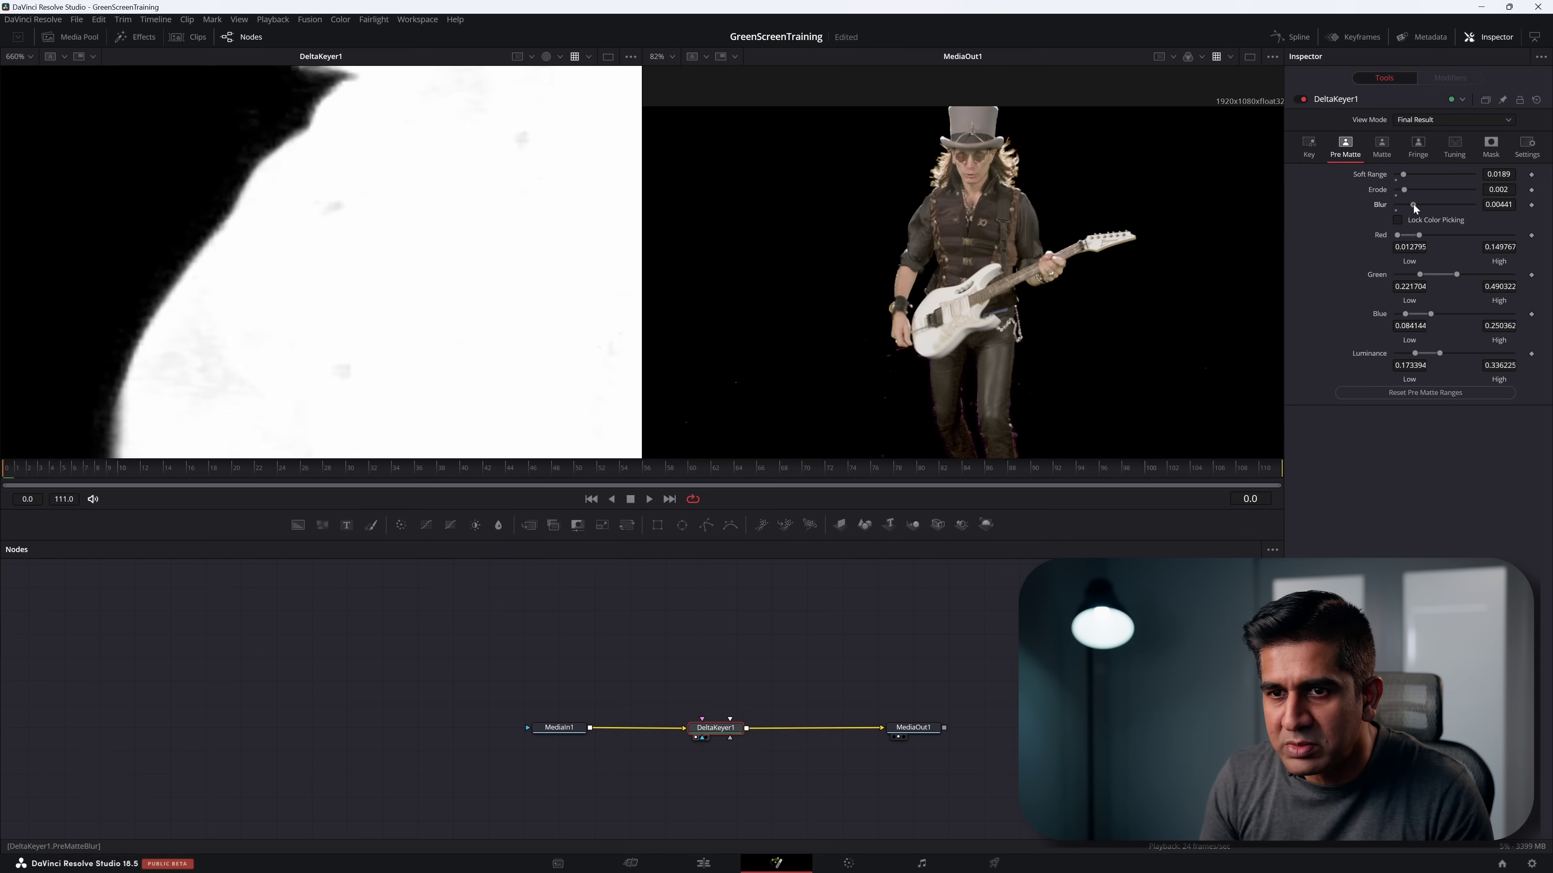
pyautogui.moveTo(1415, 204); pyautogui.dragTo(1411, 204)
pyautogui.hotkey('ctrl', 'f')
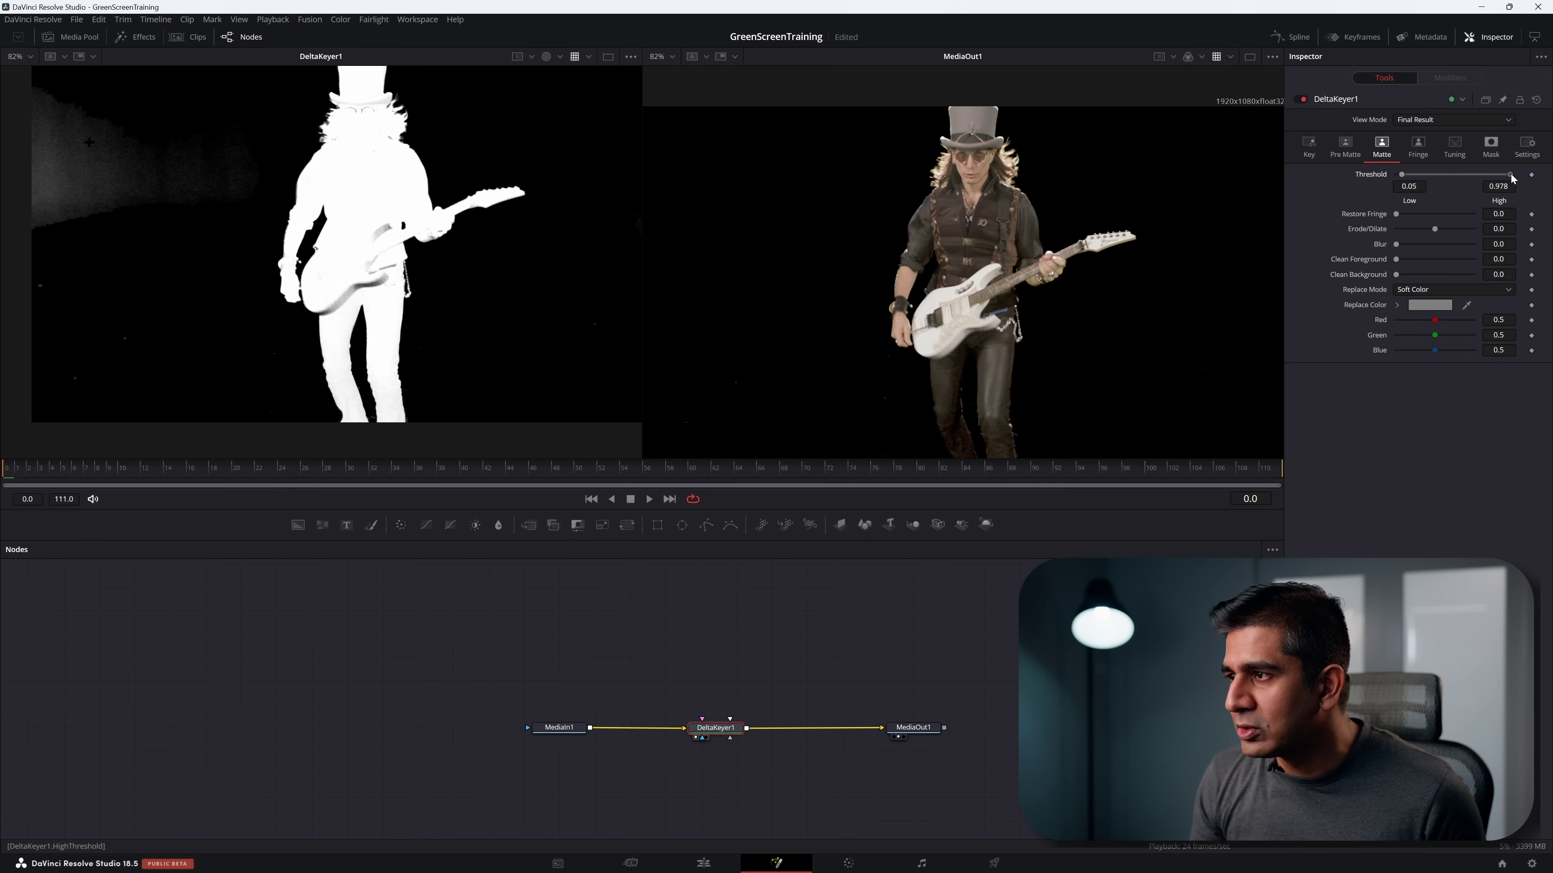
# Step: Try a lower high Threshold and a low Threshold of 0.383 on the Matte, and return them to 1.0 and 0.05
pyautogui.moveTo(1510, 175); pyautogui.dragTo(1460, 174)
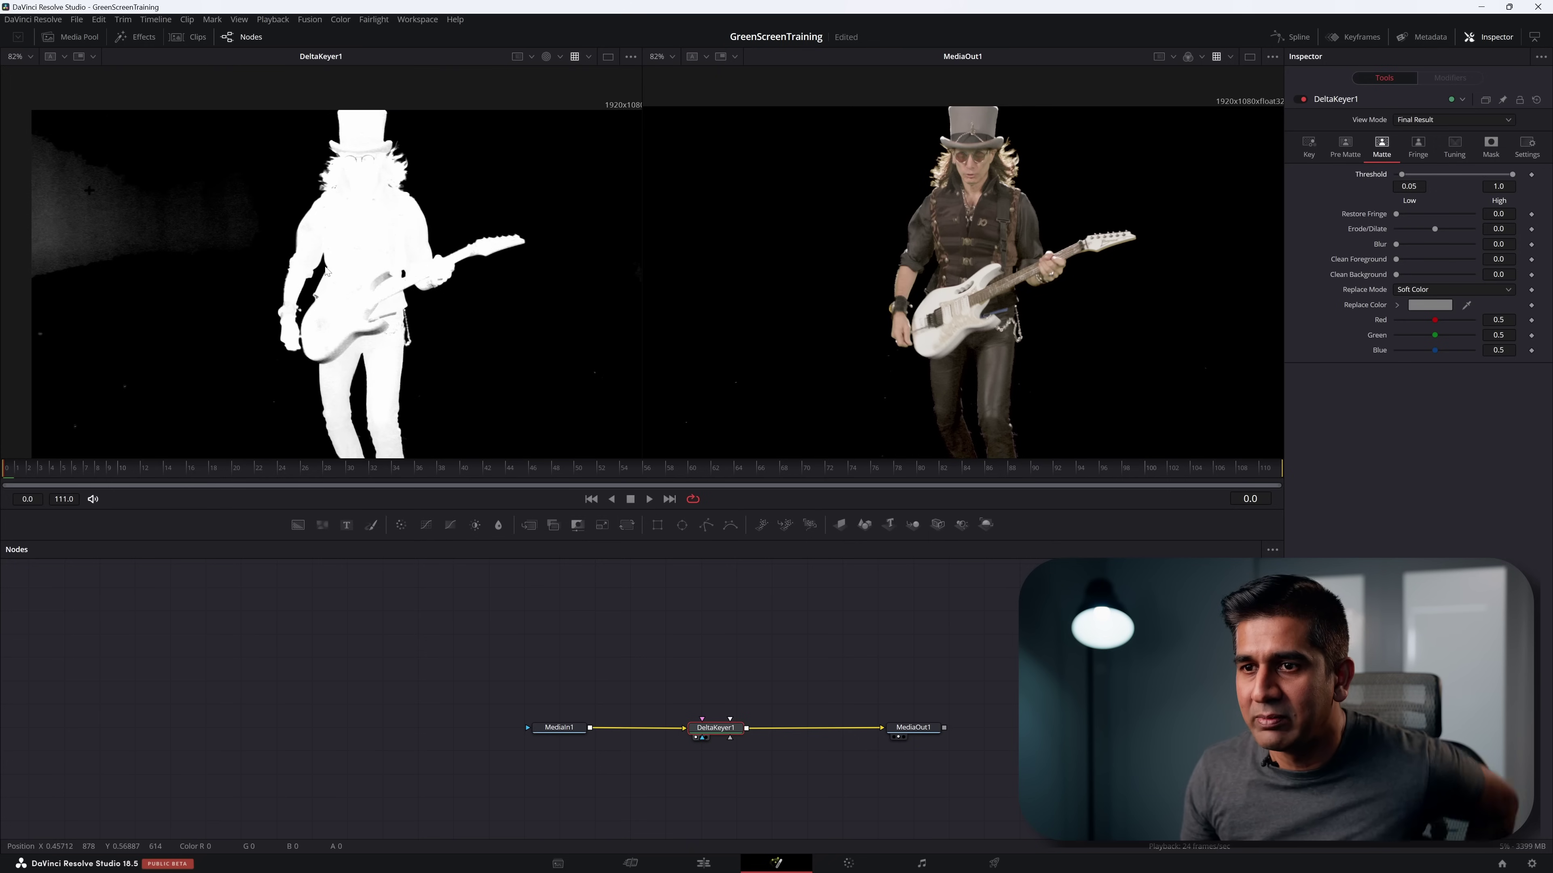
pyautogui.moveTo(415, 305); pyautogui.dragTo(494, 287)
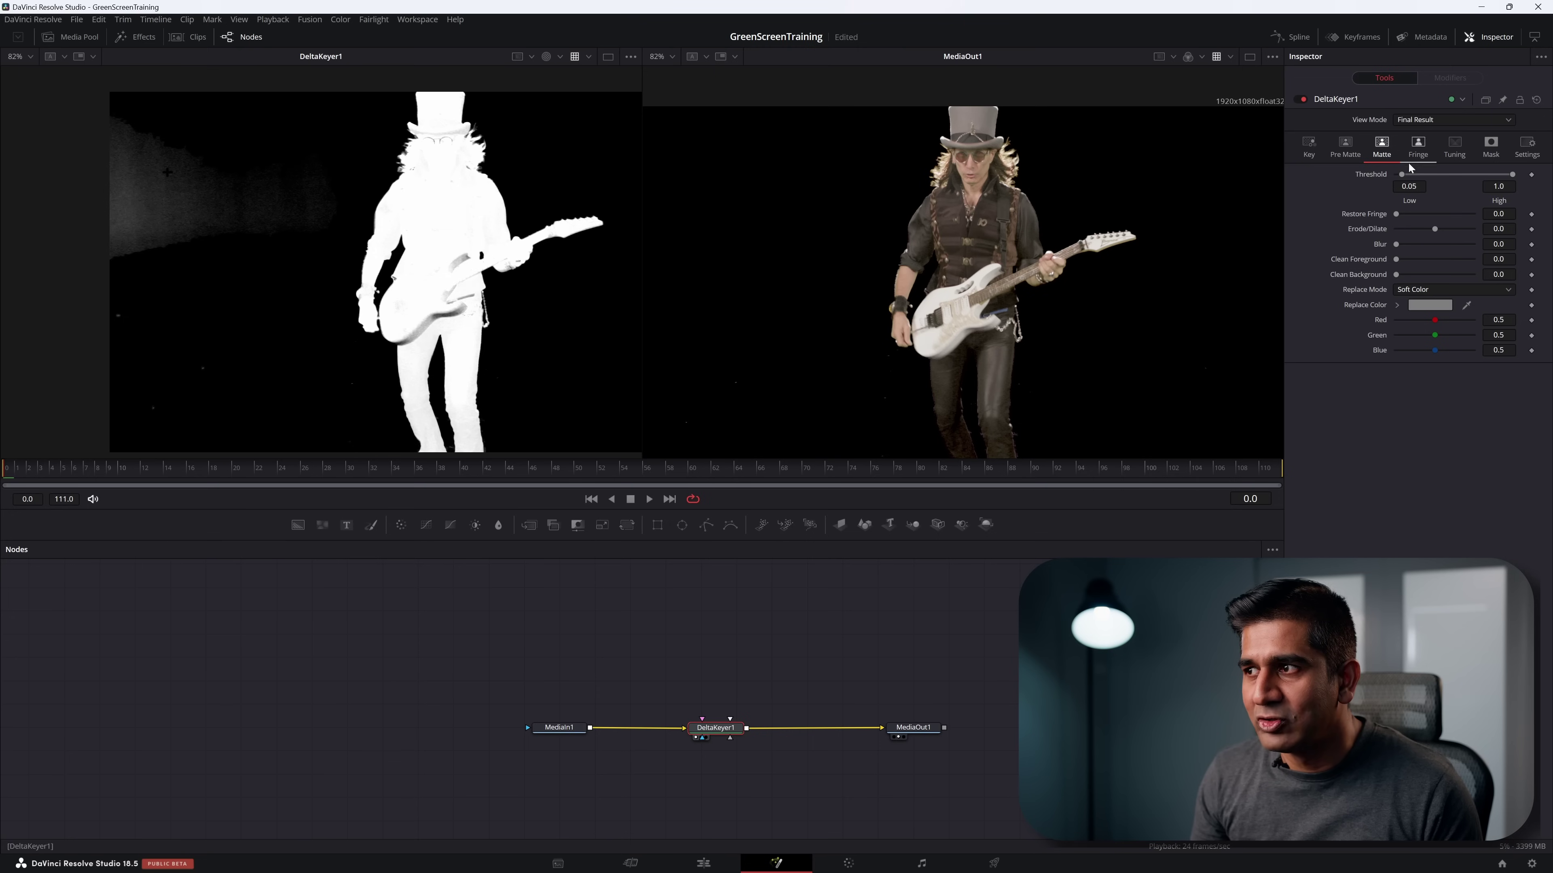
pyautogui.moveTo(1403, 175); pyautogui.dragTo(1426, 174)
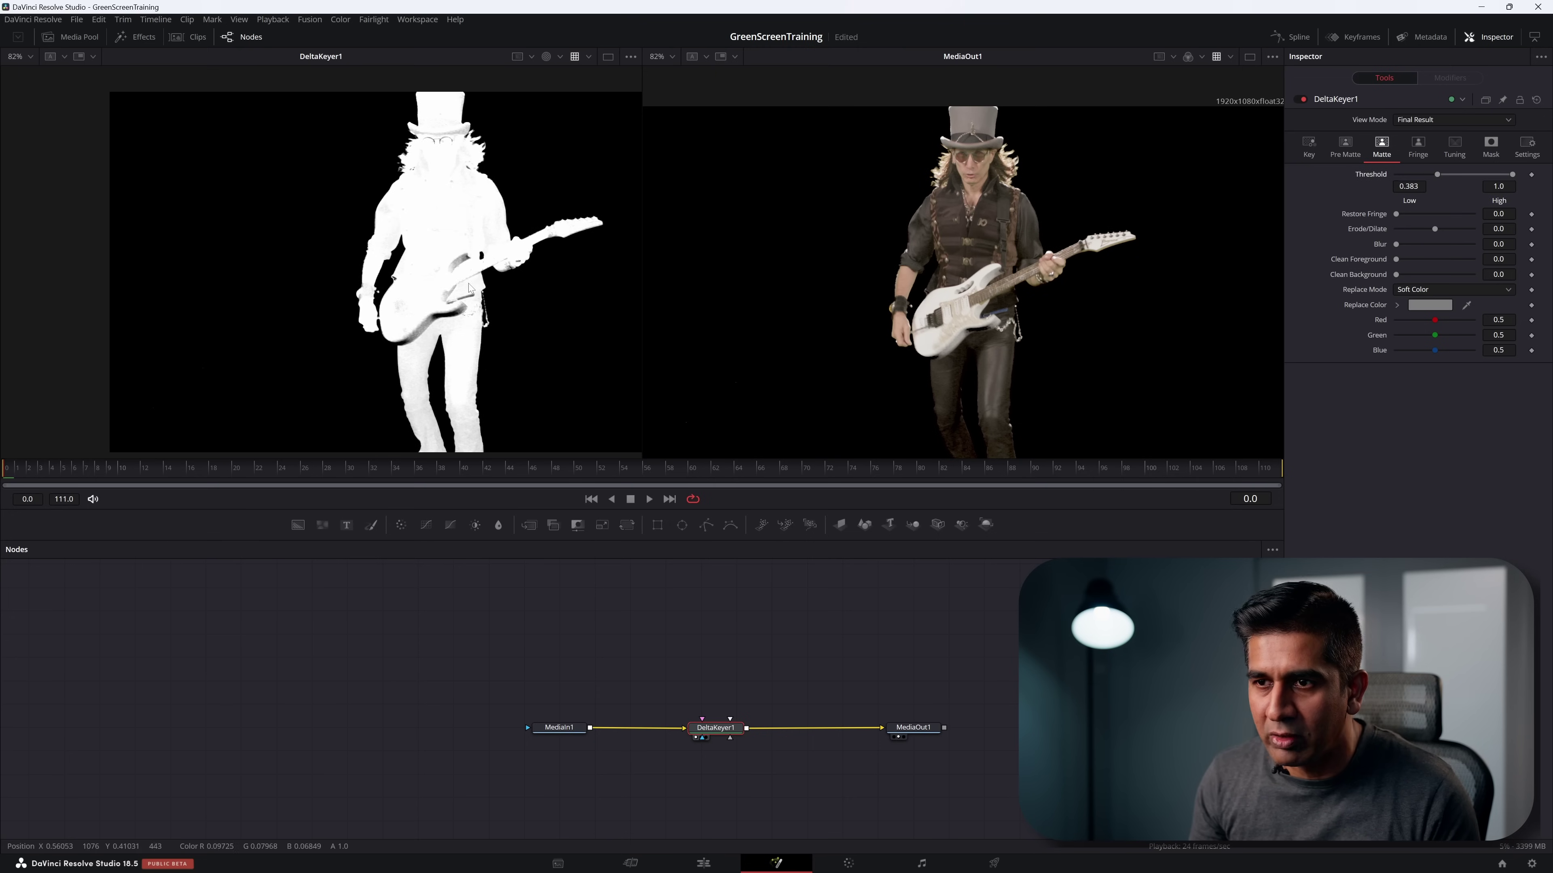
pyautogui.moveTo(1435, 176); pyautogui.dragTo(1400, 175)
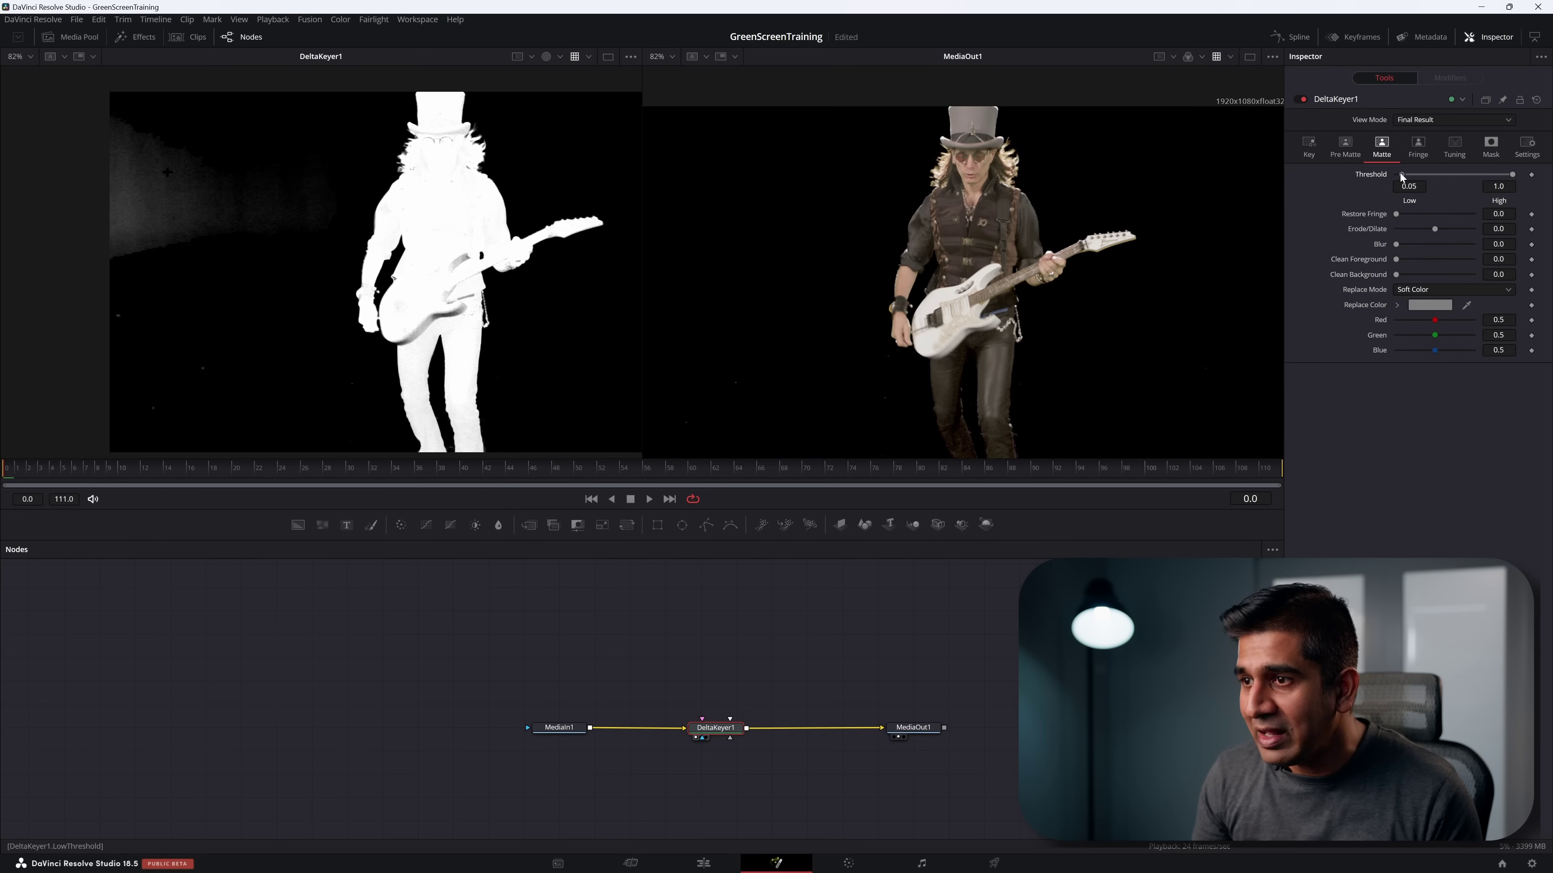
# Step: Set the Matte's low Threshold to 0.056 and examine the guitarist's hair edges and face up close
pyautogui.scroll(3, 608, 257)
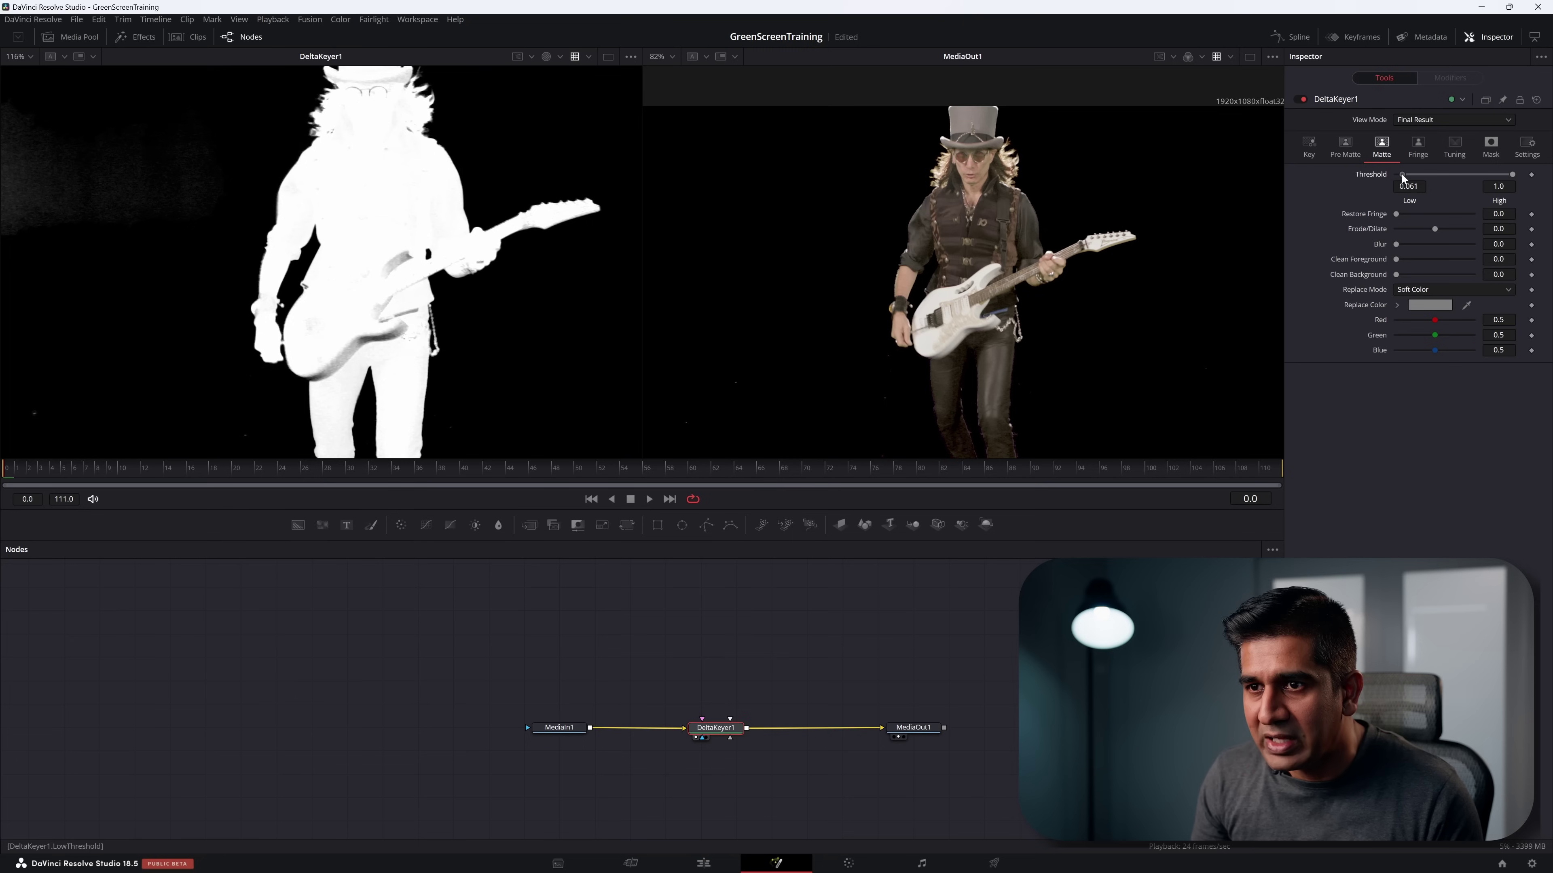
pyautogui.scroll(6, 427, 227)
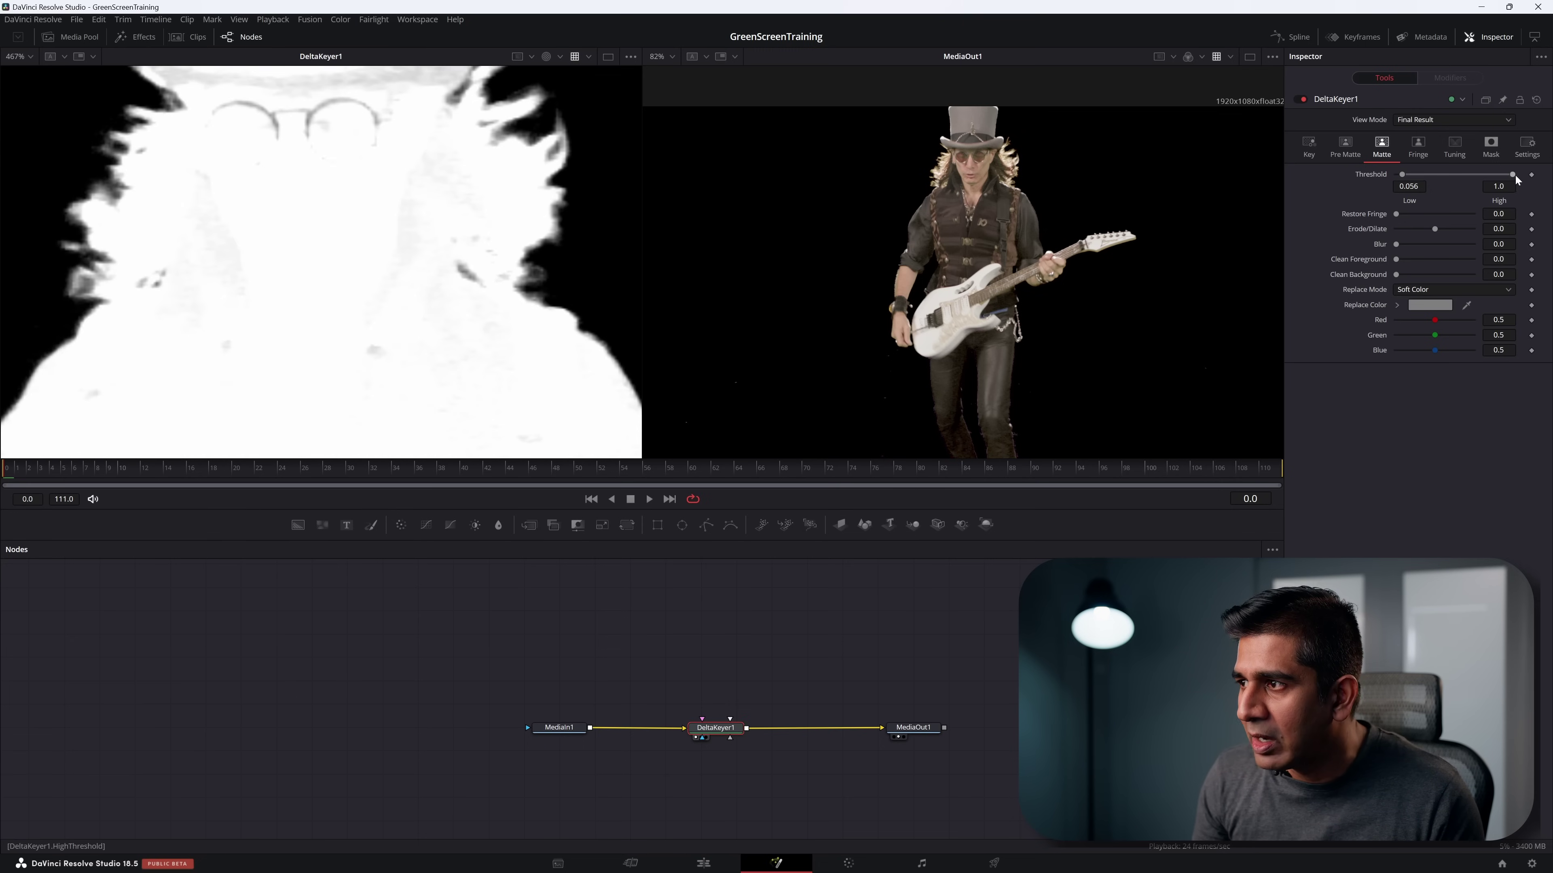
# Step: Lower the Matte's high Threshold to 0.7, checking the hair edges and the whole matte at intermediate values
pyautogui.moveTo(1503, 176); pyautogui.dragTo(1462, 173)
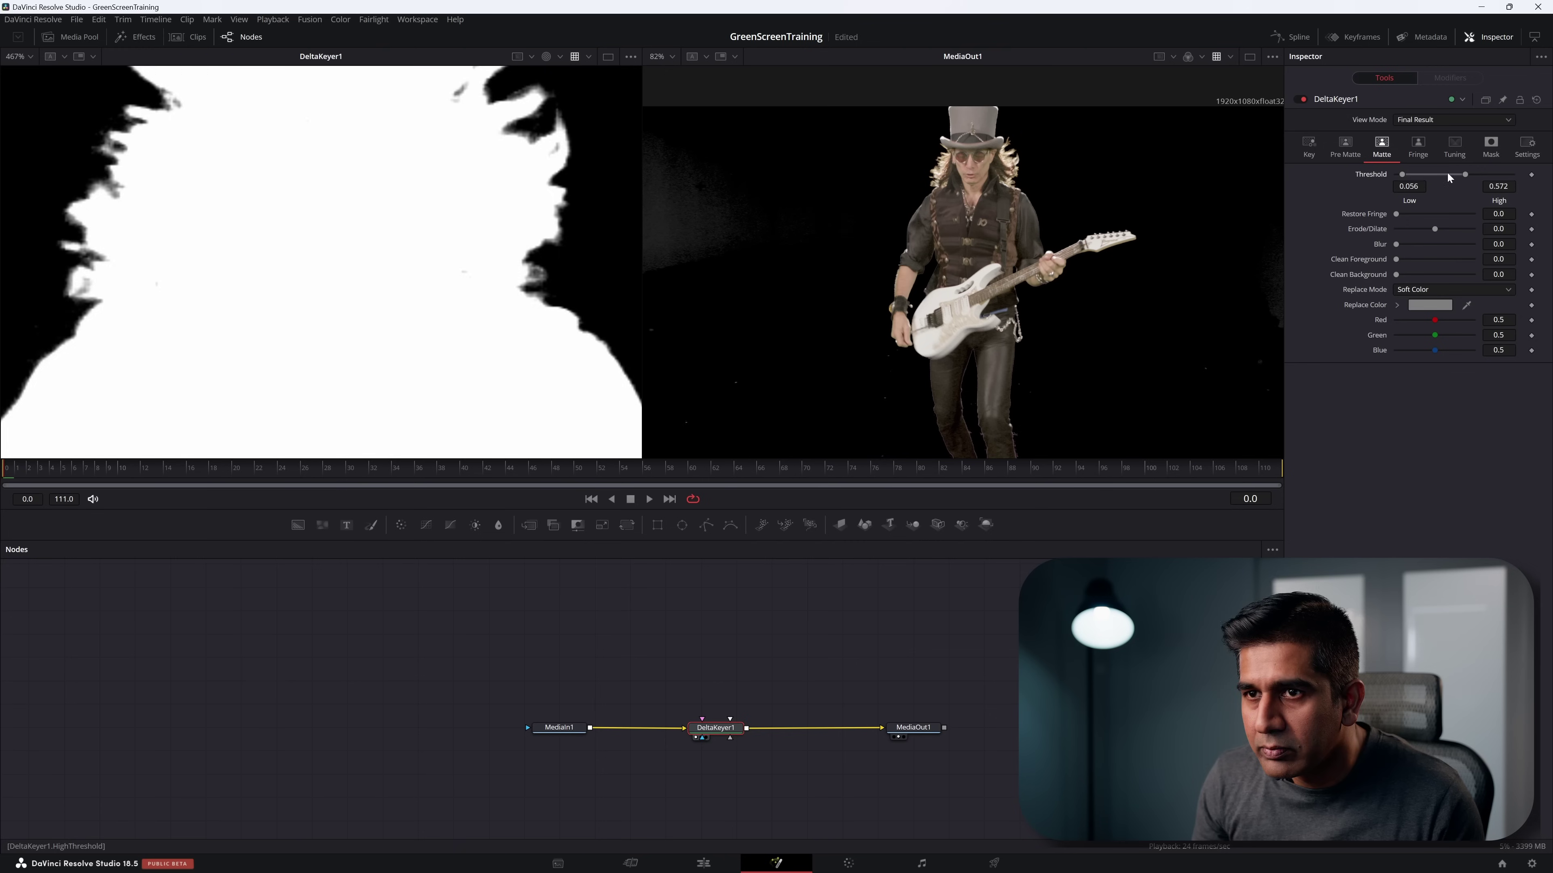
pyautogui.scroll(-3, 244, 200)
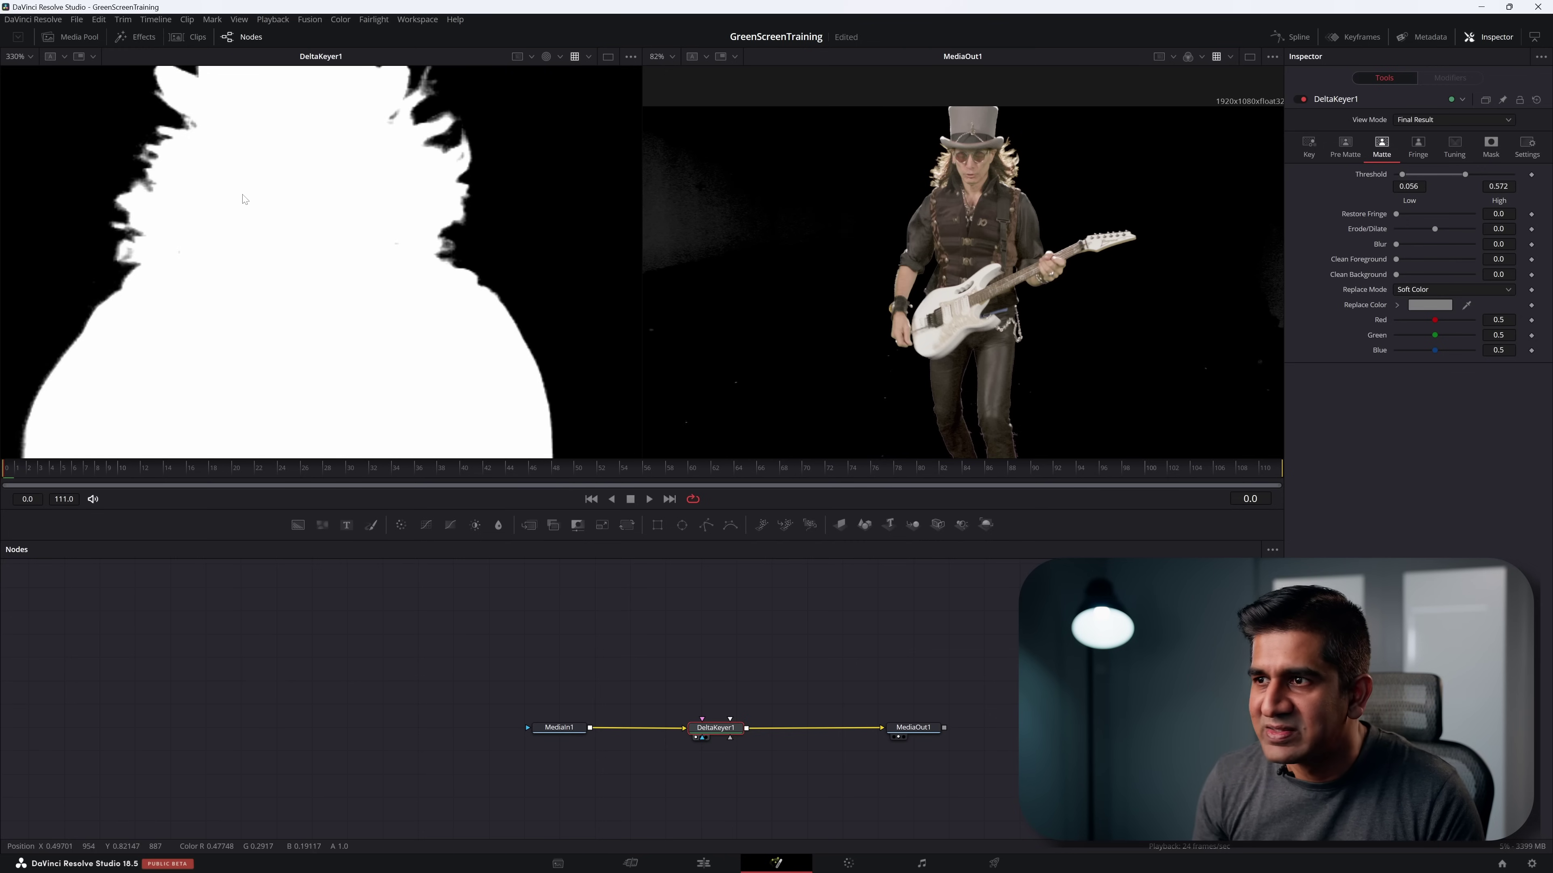
pyautogui.scroll(8, 244, 200)
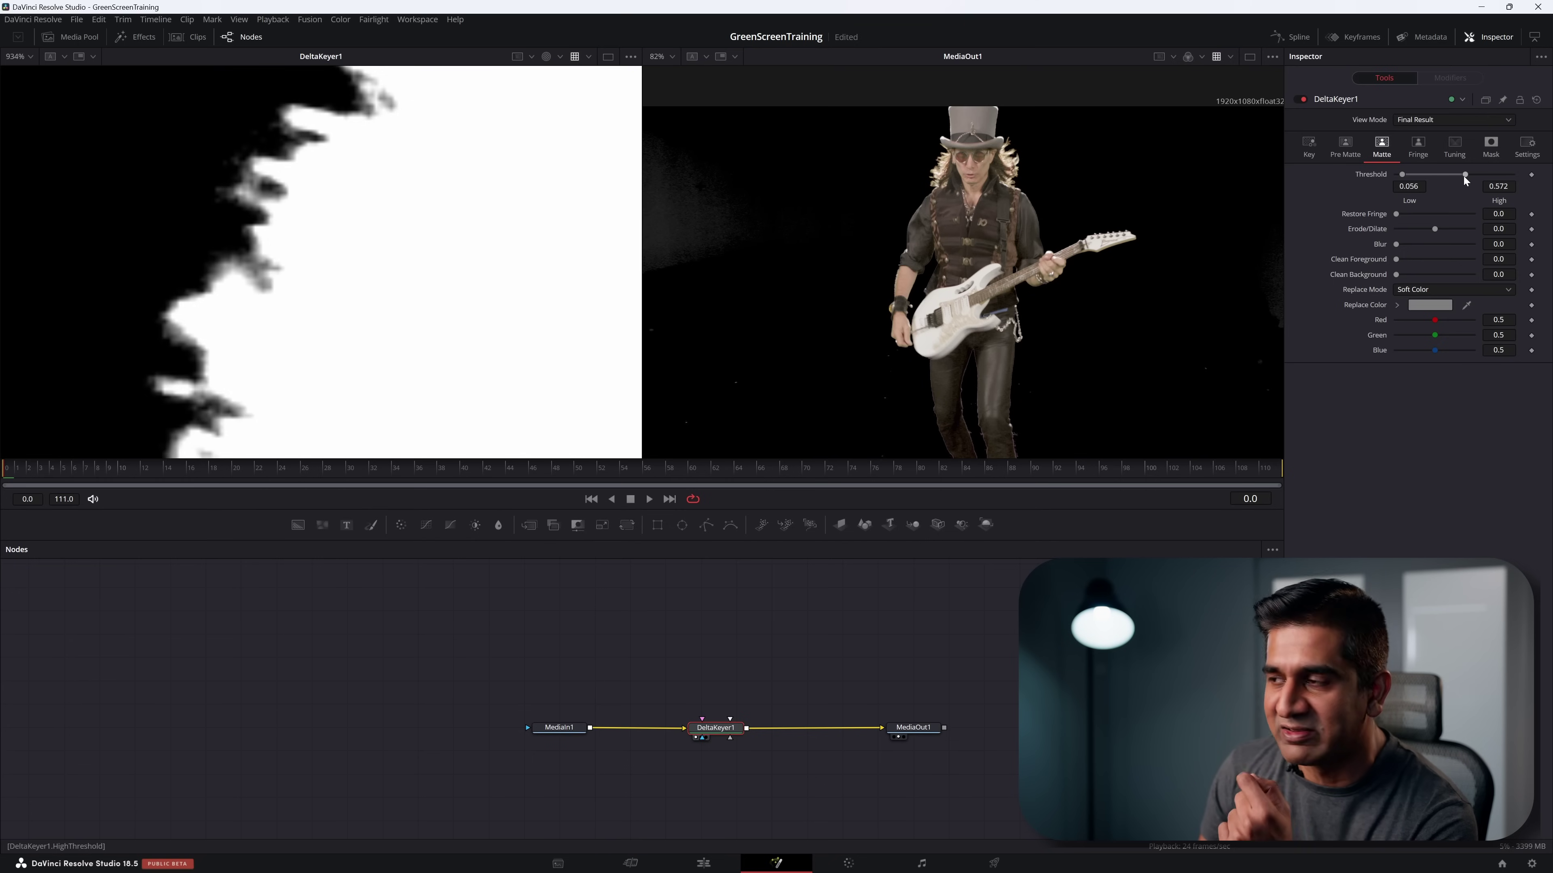
pyautogui.moveTo(1467, 175)
pyautogui.mouseDown()
pyautogui.moveTo(1530, 176)
pyautogui.moveTo(1476, 175)
pyautogui.mouseUp()
pyautogui.scroll(-10, 442, 201)
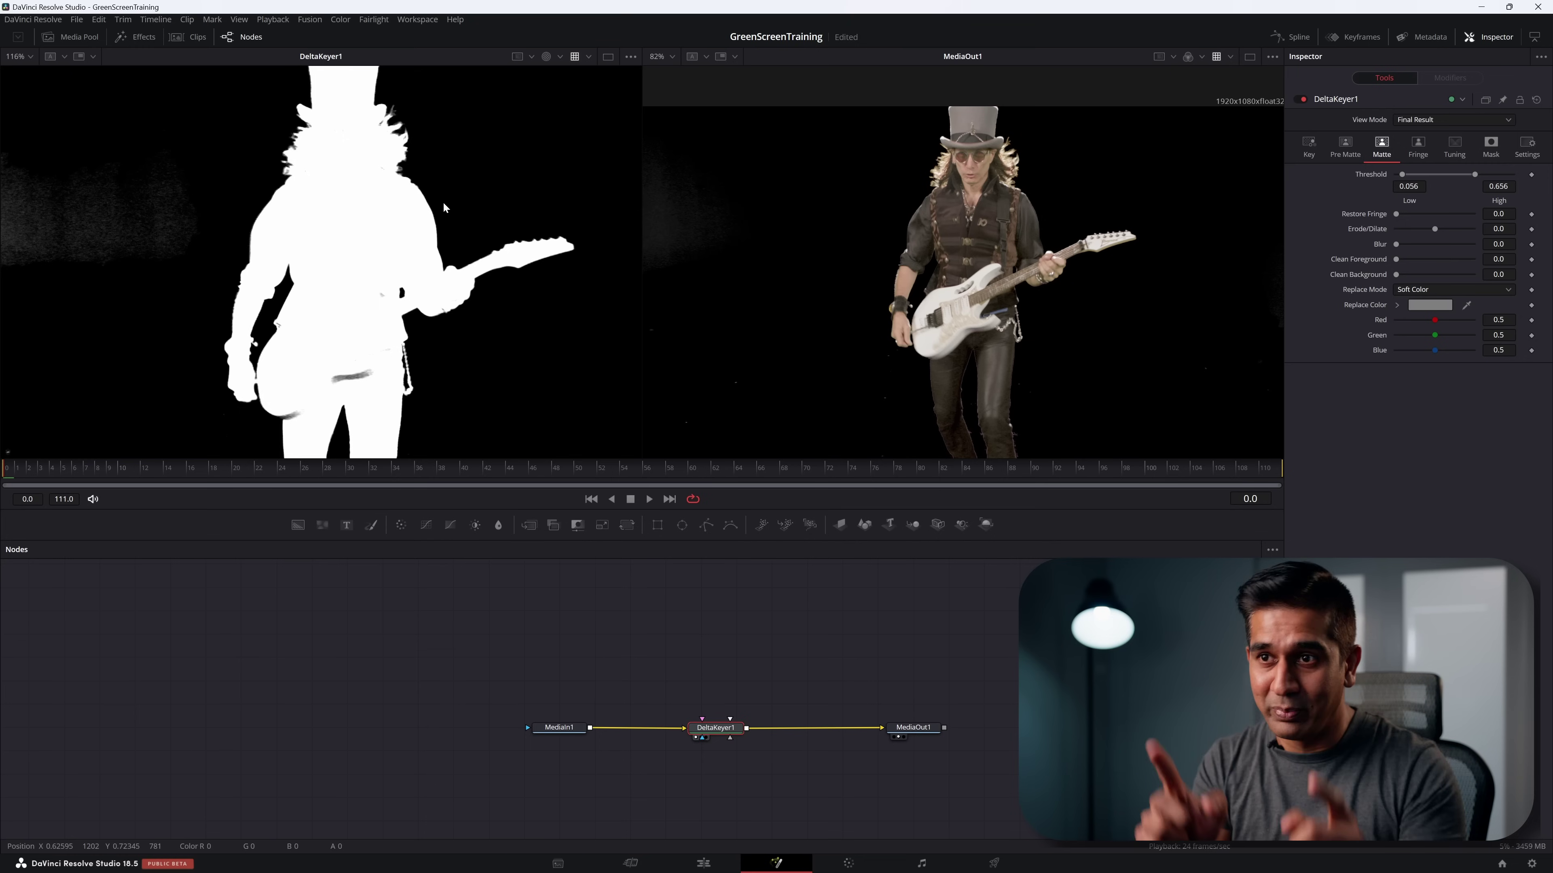
pyautogui.moveTo(1474, 175); pyautogui.dragTo(1480, 175)
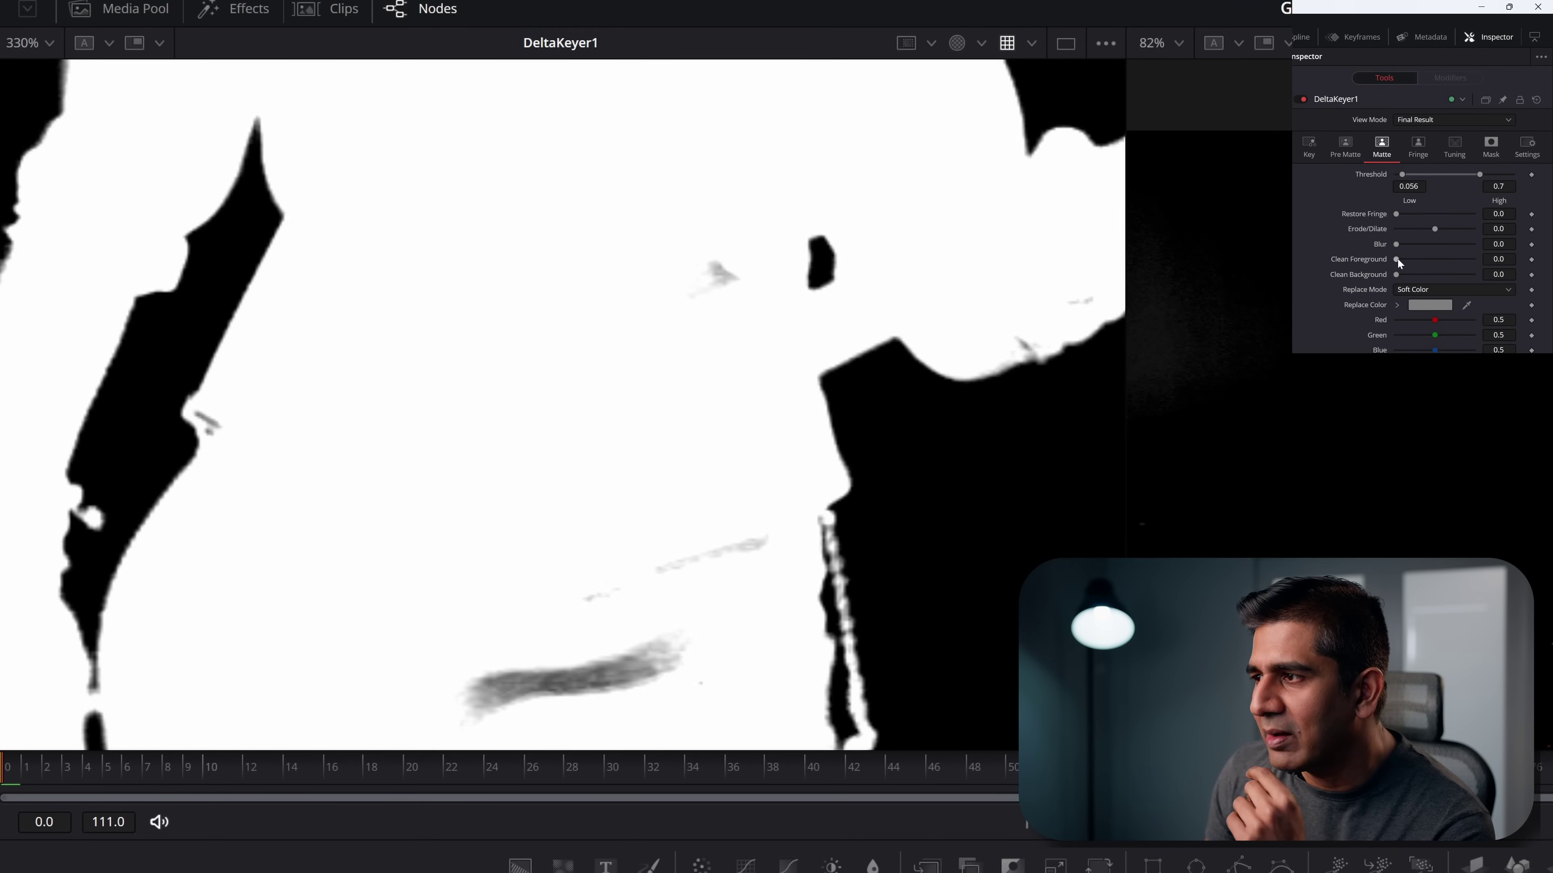
# Step: Raise Clean Foreground on the Matte to 0.00236 to fill small grey holes in the body without closing genuine gaps
pyautogui.moveTo(1397, 260)
pyautogui.mouseDown()
pyautogui.moveTo(1414, 263)
pyautogui.moveTo(1401, 260)
pyautogui.mouseUp()
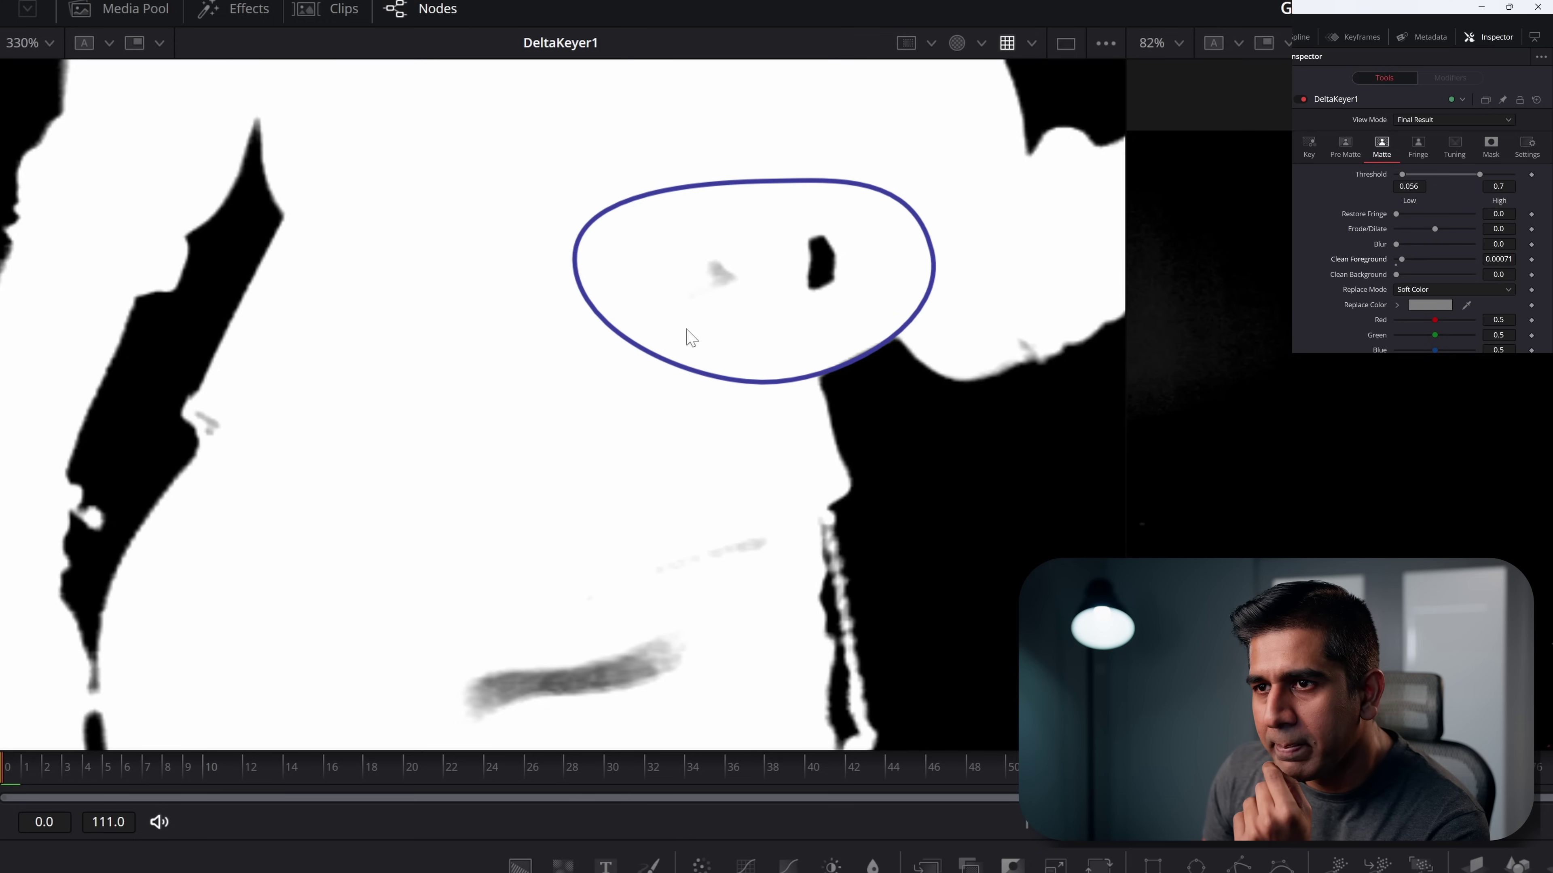
pyautogui.moveTo(1402, 262); pyautogui.dragTo(1413, 255)
pyautogui.moveTo(549, 363); pyautogui.dragTo(817, 129)
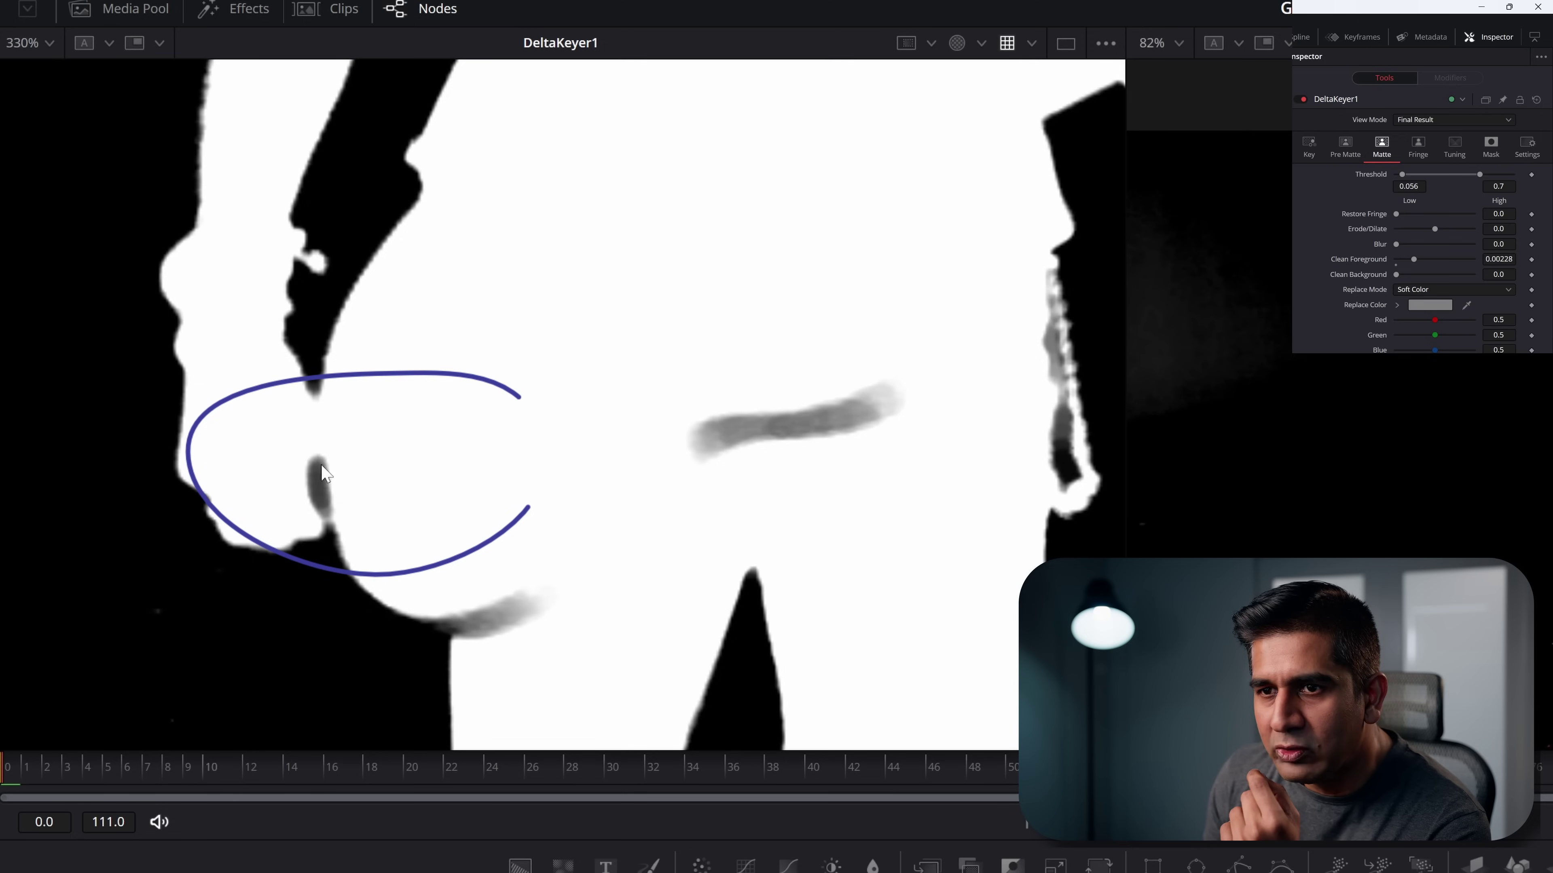
pyautogui.moveTo(1408, 261); pyautogui.dragTo(1421, 258)
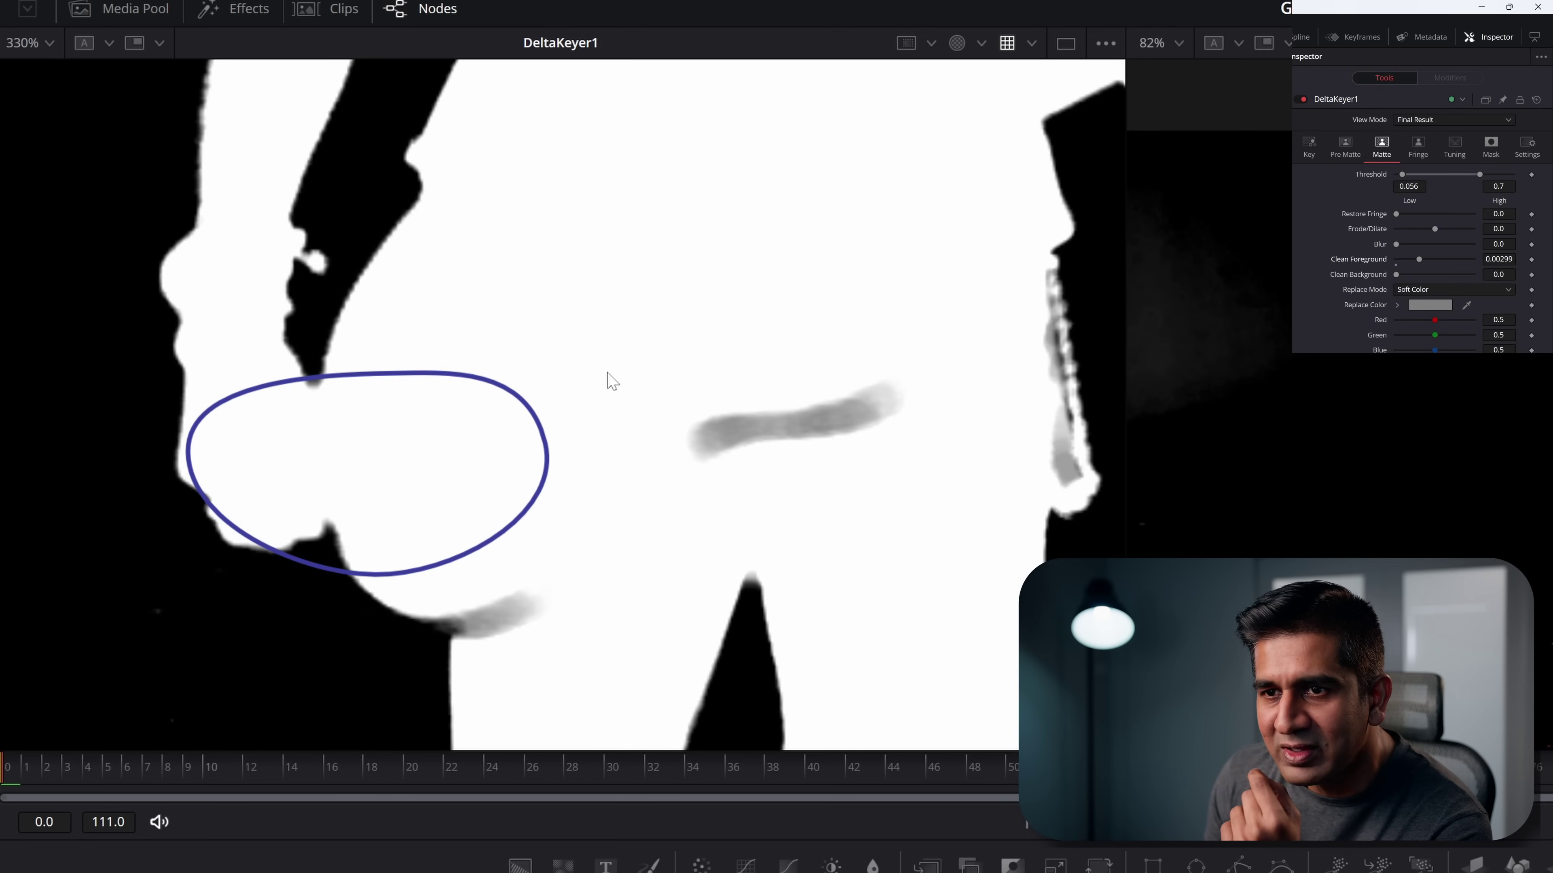
pyautogui.moveTo(1422, 259)
pyautogui.mouseDown()
pyautogui.moveTo(1397, 259)
pyautogui.moveTo(1414, 259)
pyautogui.mouseUp()
pyautogui.scroll(-6, 954, 132)
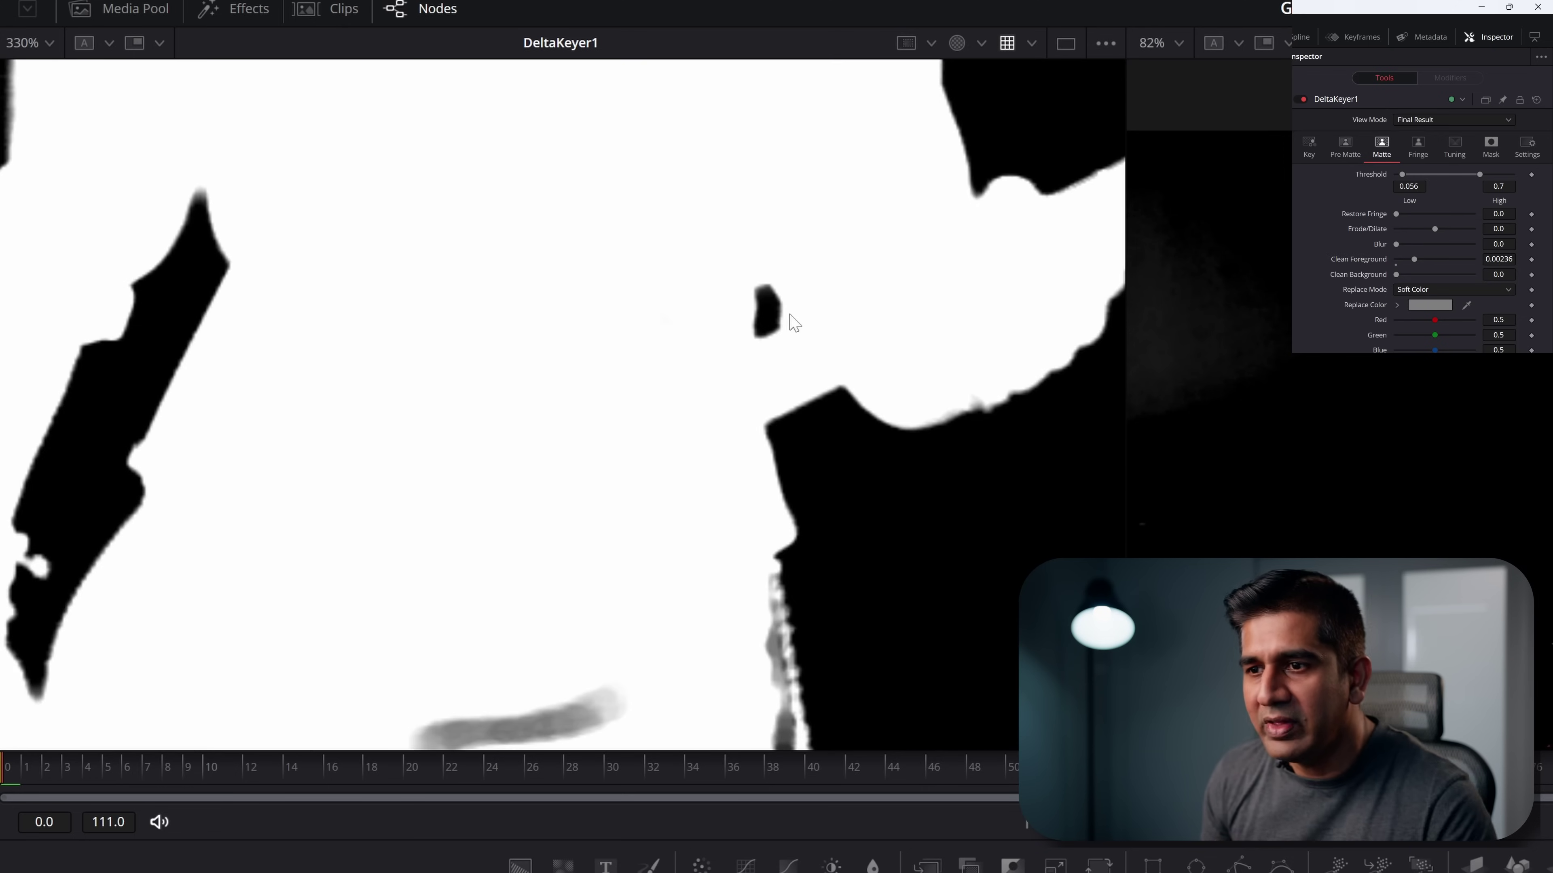
# Step: Set the Matte's Clean Background to 0.00063 to remove small background specks, checking the guitar strap area up close
pyautogui.scroll(-2, 803, 328)
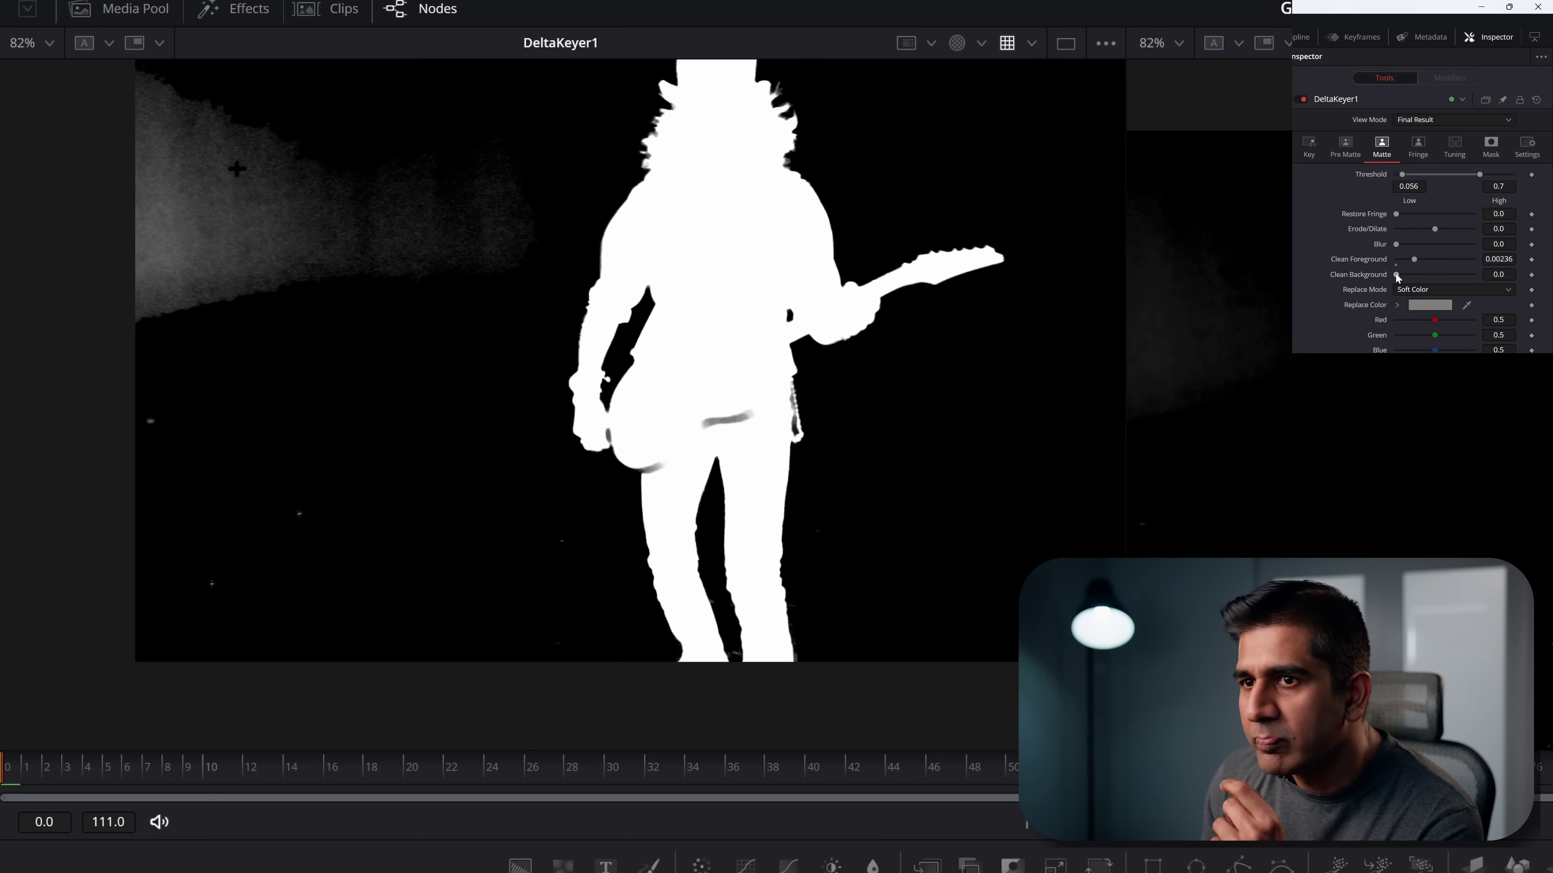
pyautogui.moveTo(1399, 273); pyautogui.dragTo(1407, 273)
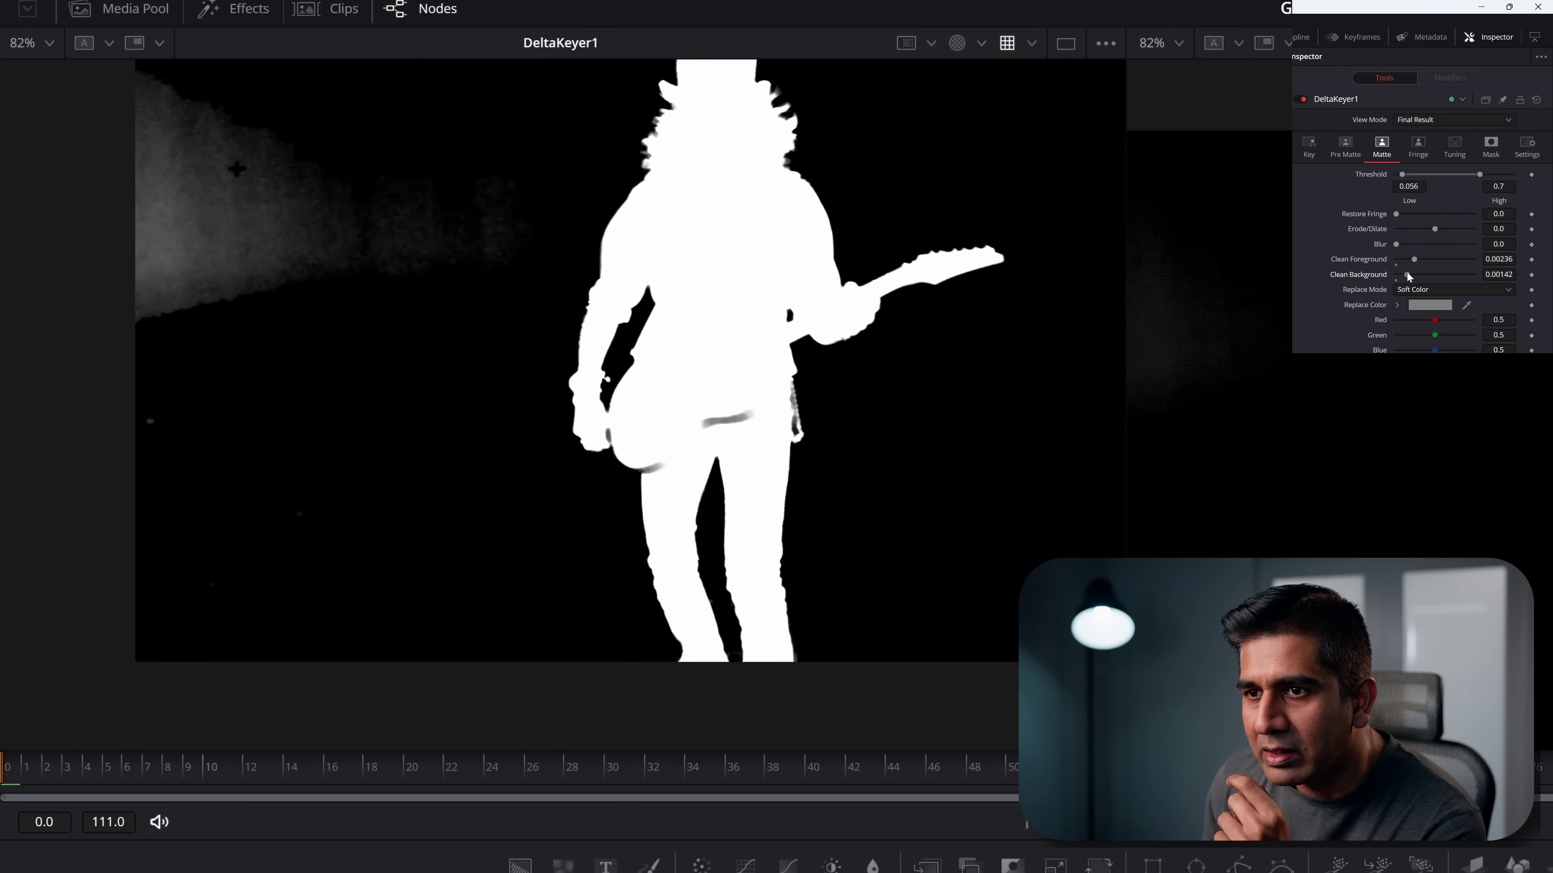
pyautogui.scroll(6, 843, 404)
pyautogui.scroll(2, 841, 397)
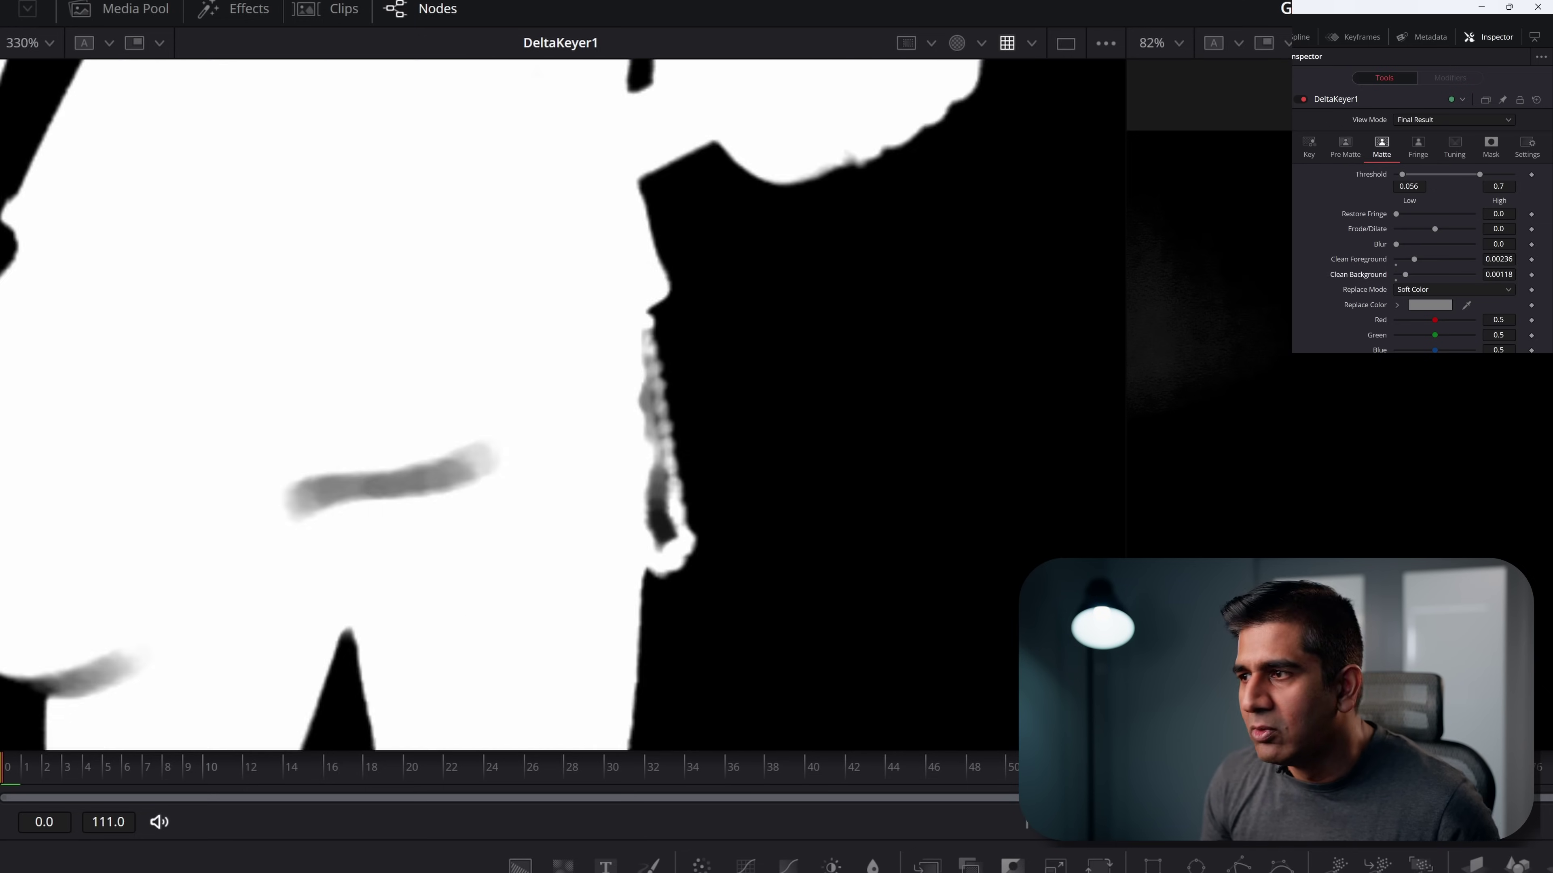
pyautogui.moveTo(1403, 276)
pyautogui.mouseDown()
pyautogui.moveTo(1464, 280)
pyautogui.moveTo(1403, 276)
pyautogui.mouseUp()
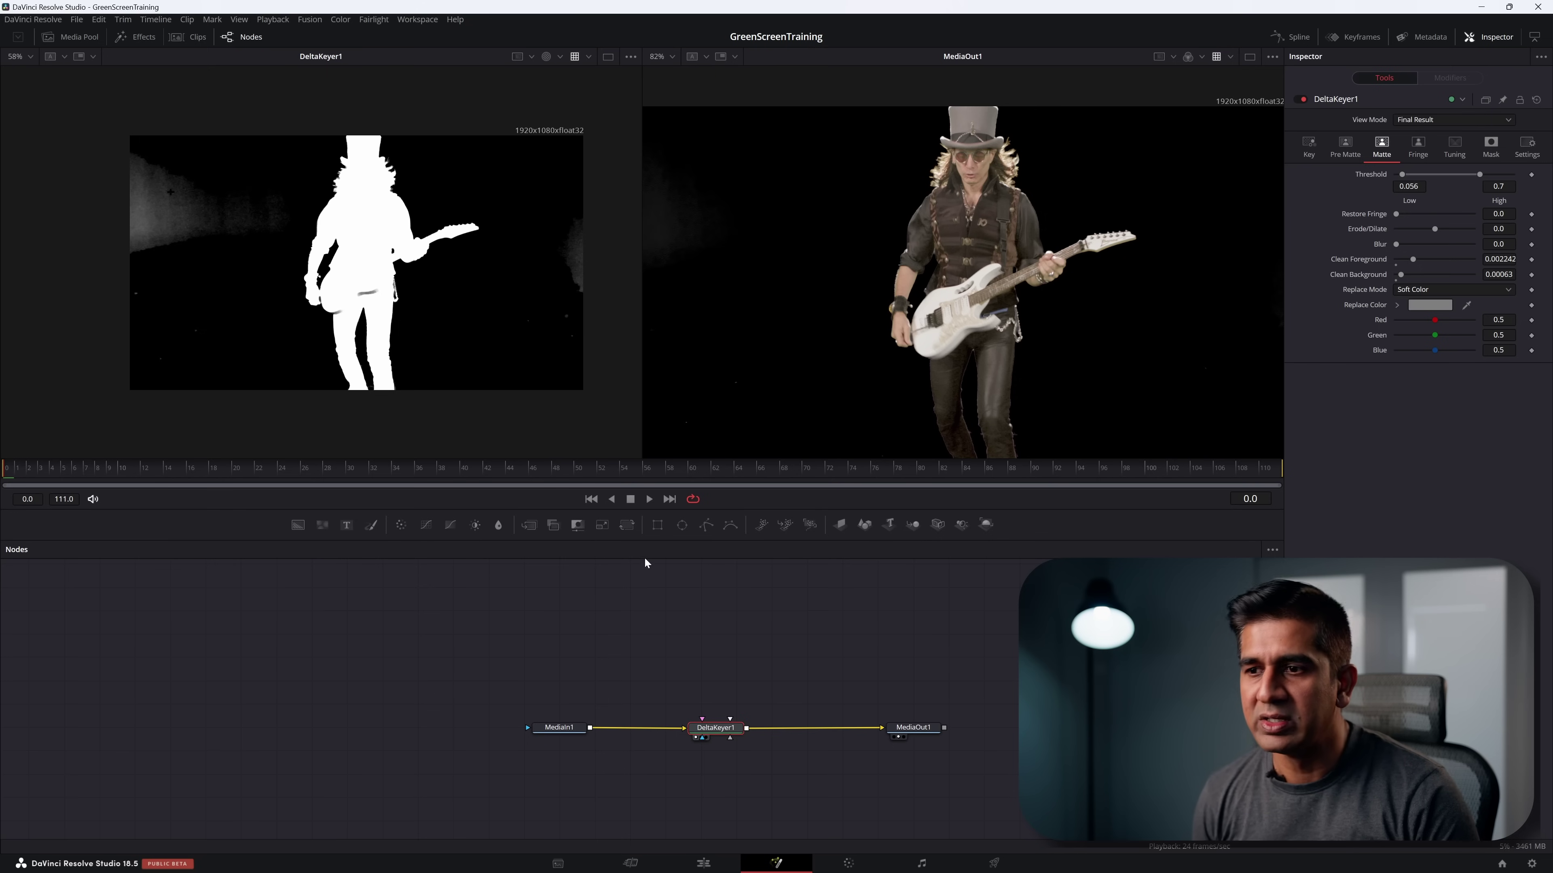
# Step: Add a B-Spline mask node above the Delta Keyer and draw a closed loose outline around the guitarist and guitar
pyautogui.click(731, 527)
pyautogui.moveTo(672, 638); pyautogui.dragTo(726, 637)
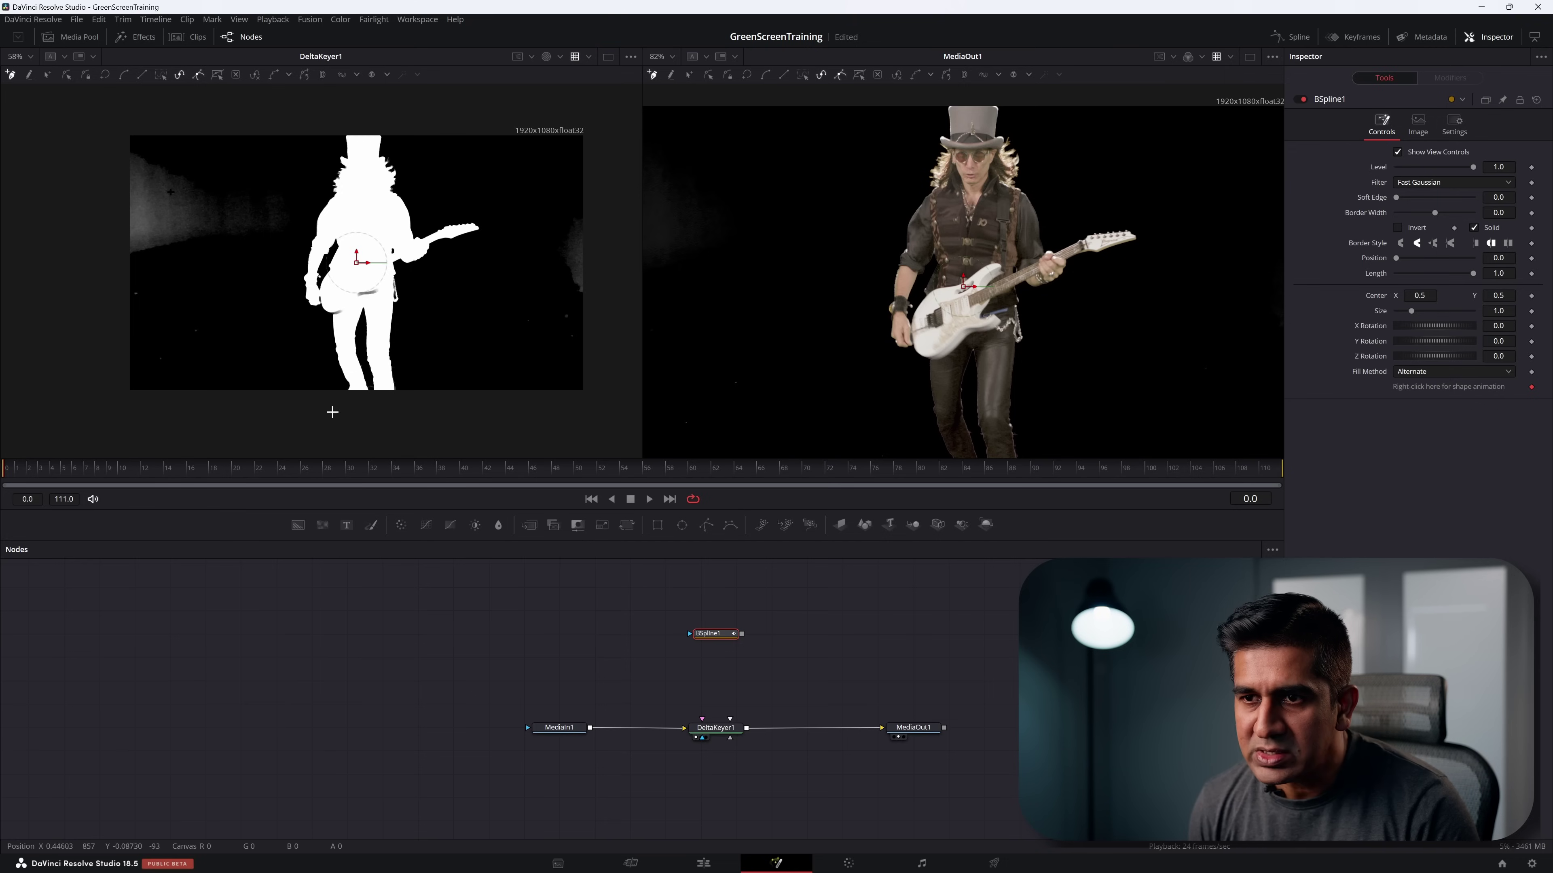
pyautogui.click(308, 348)
pyautogui.click(289, 298)
pyautogui.click(298, 244)
pyautogui.click(306, 190)
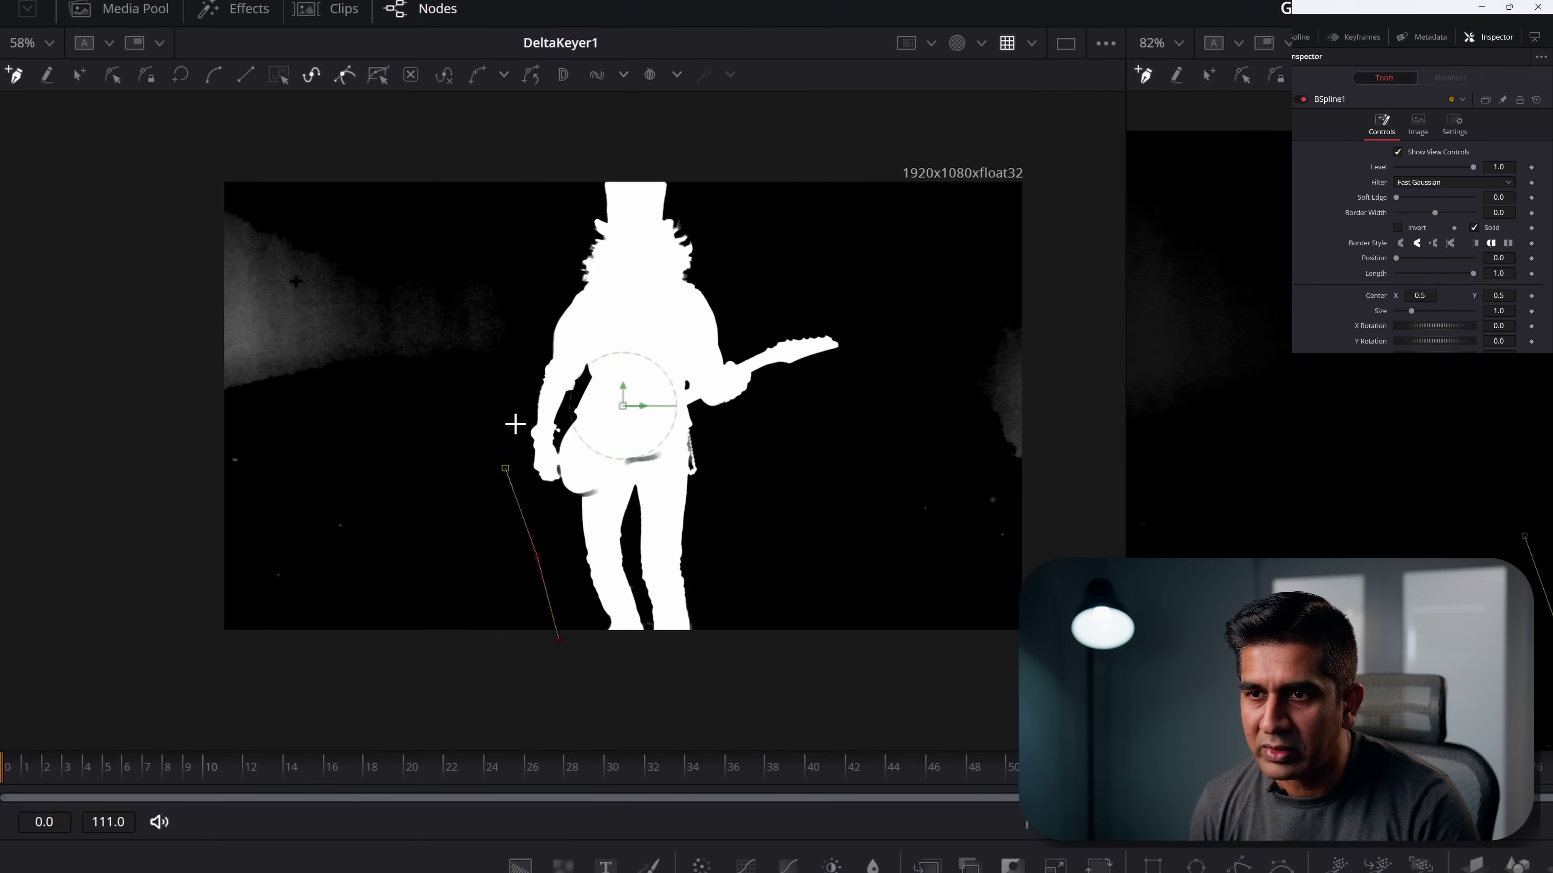
pyautogui.click(539, 199)
pyautogui.click(685, 162)
pyautogui.click(702, 225)
pyautogui.click(722, 296)
pyautogui.click(754, 319)
pyautogui.click(827, 314)
pyautogui.click(819, 404)
pyautogui.click(741, 433)
pyautogui.click(716, 481)
pyautogui.click(728, 591)
pyautogui.click(733, 668)
pyautogui.click(573, 668)
pyautogui.click(558, 638)
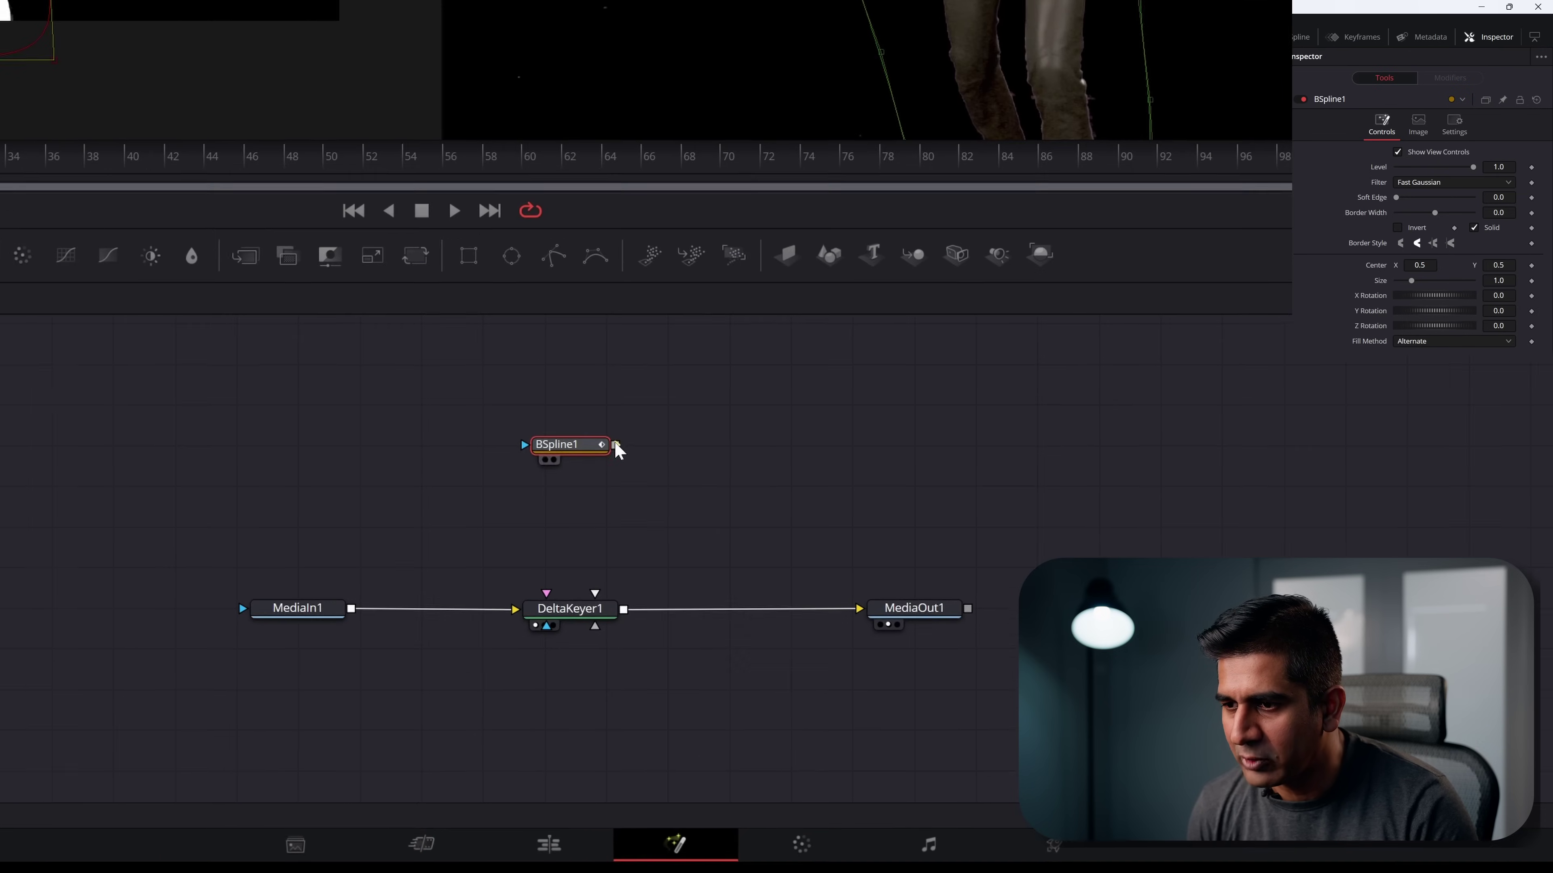
# Step: Connect the B-Spline to the Delta Keyer's garbage matte input and invert the Garbage Matte in the Mask settings
pyautogui.moveTo(741, 634); pyautogui.dragTo(734, 744)
pyautogui.moveTo(598, 630); pyautogui.dragTo(597, 627)
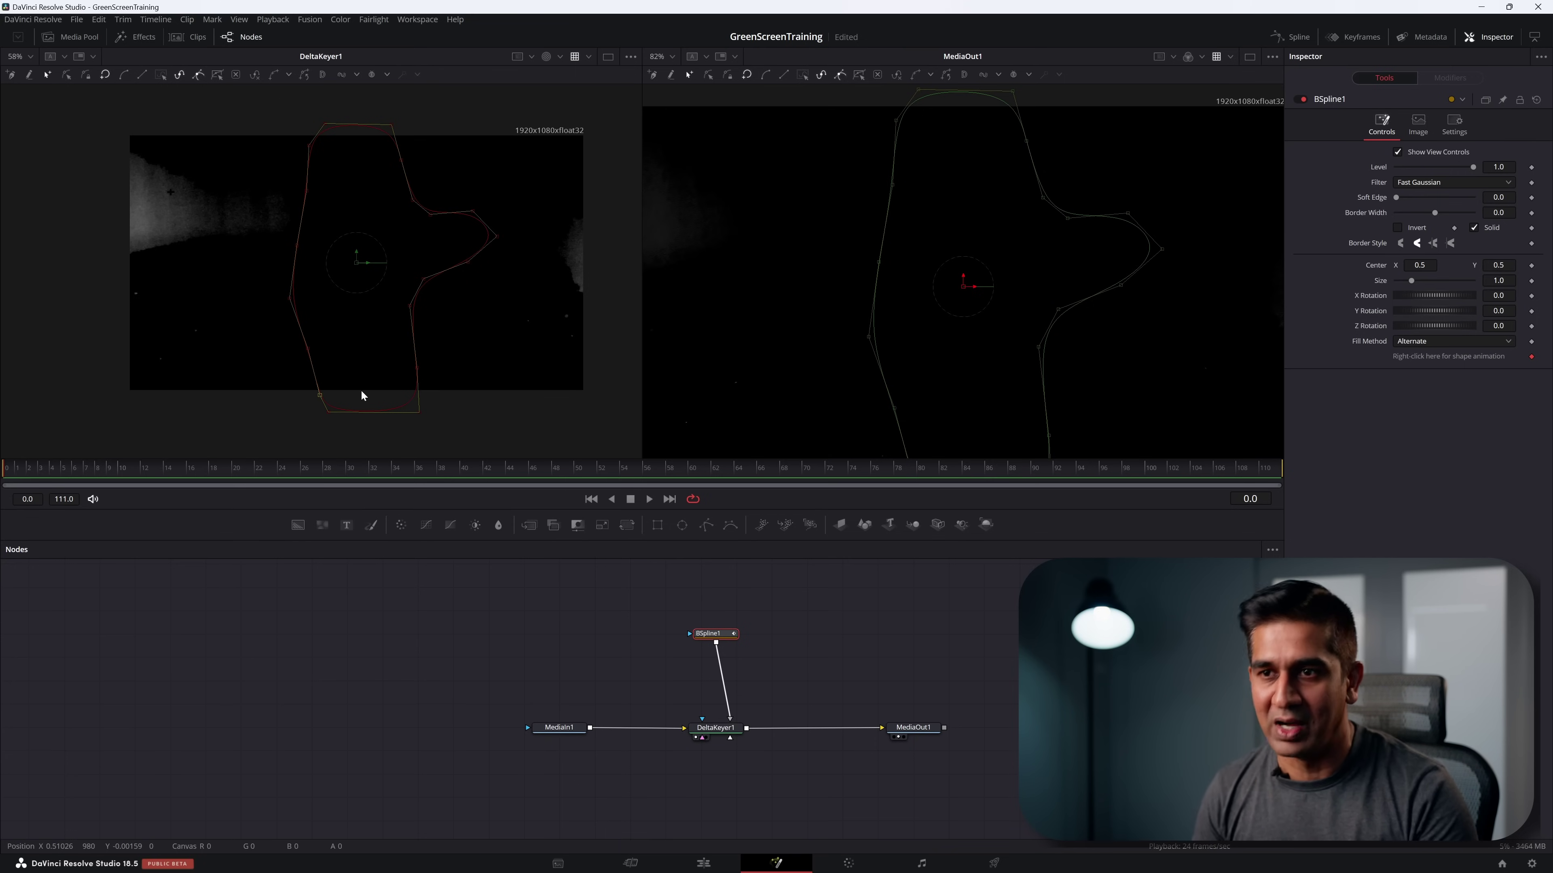
pyautogui.click(712, 728)
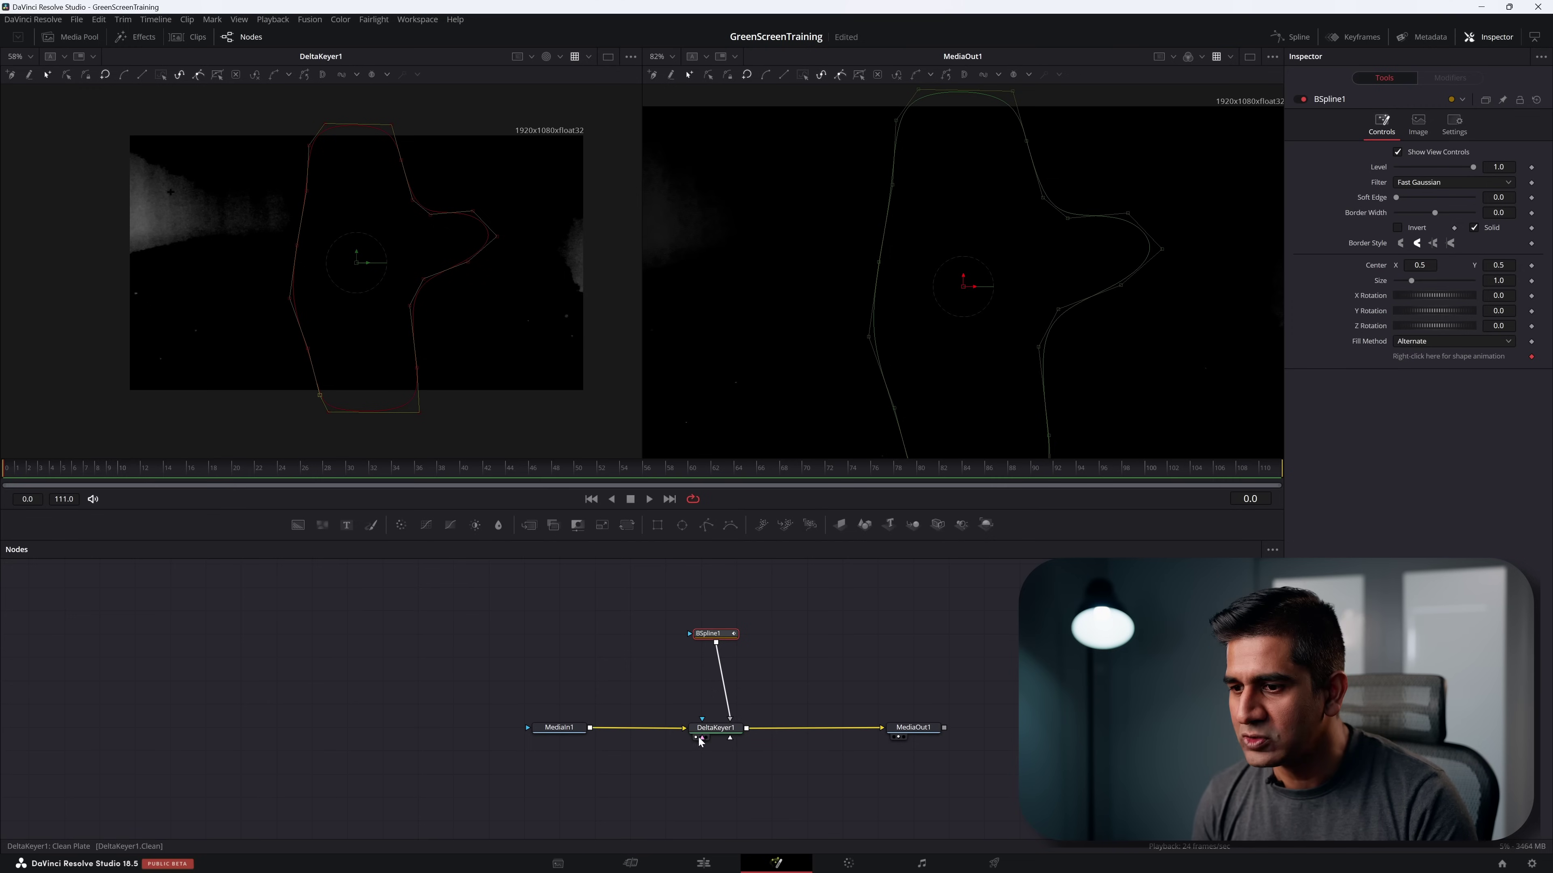
pyautogui.click(1493, 153)
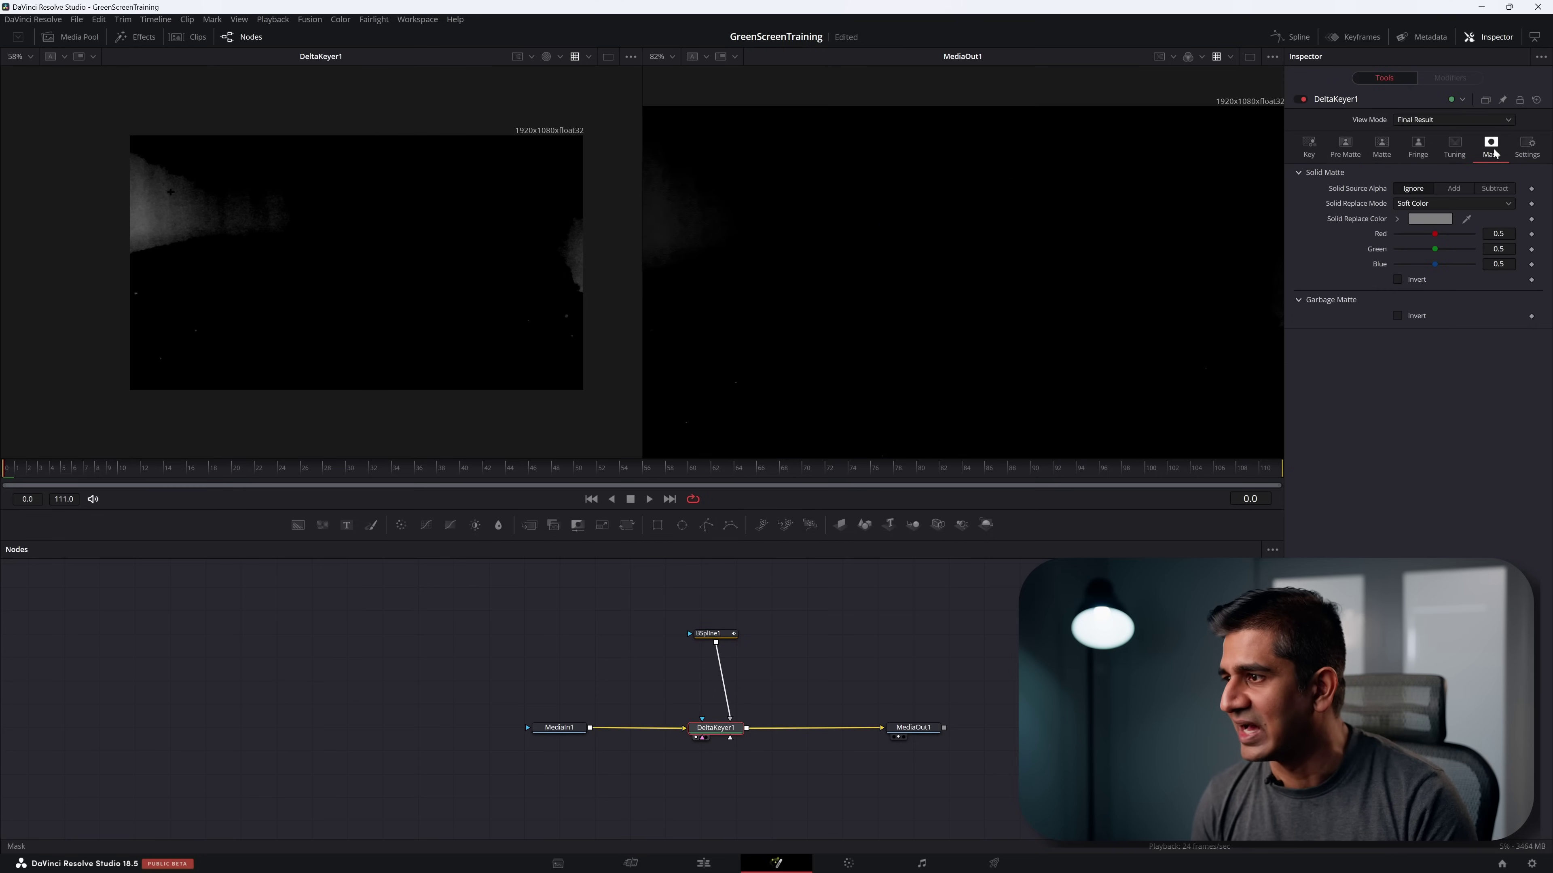
pyautogui.click(1398, 316)
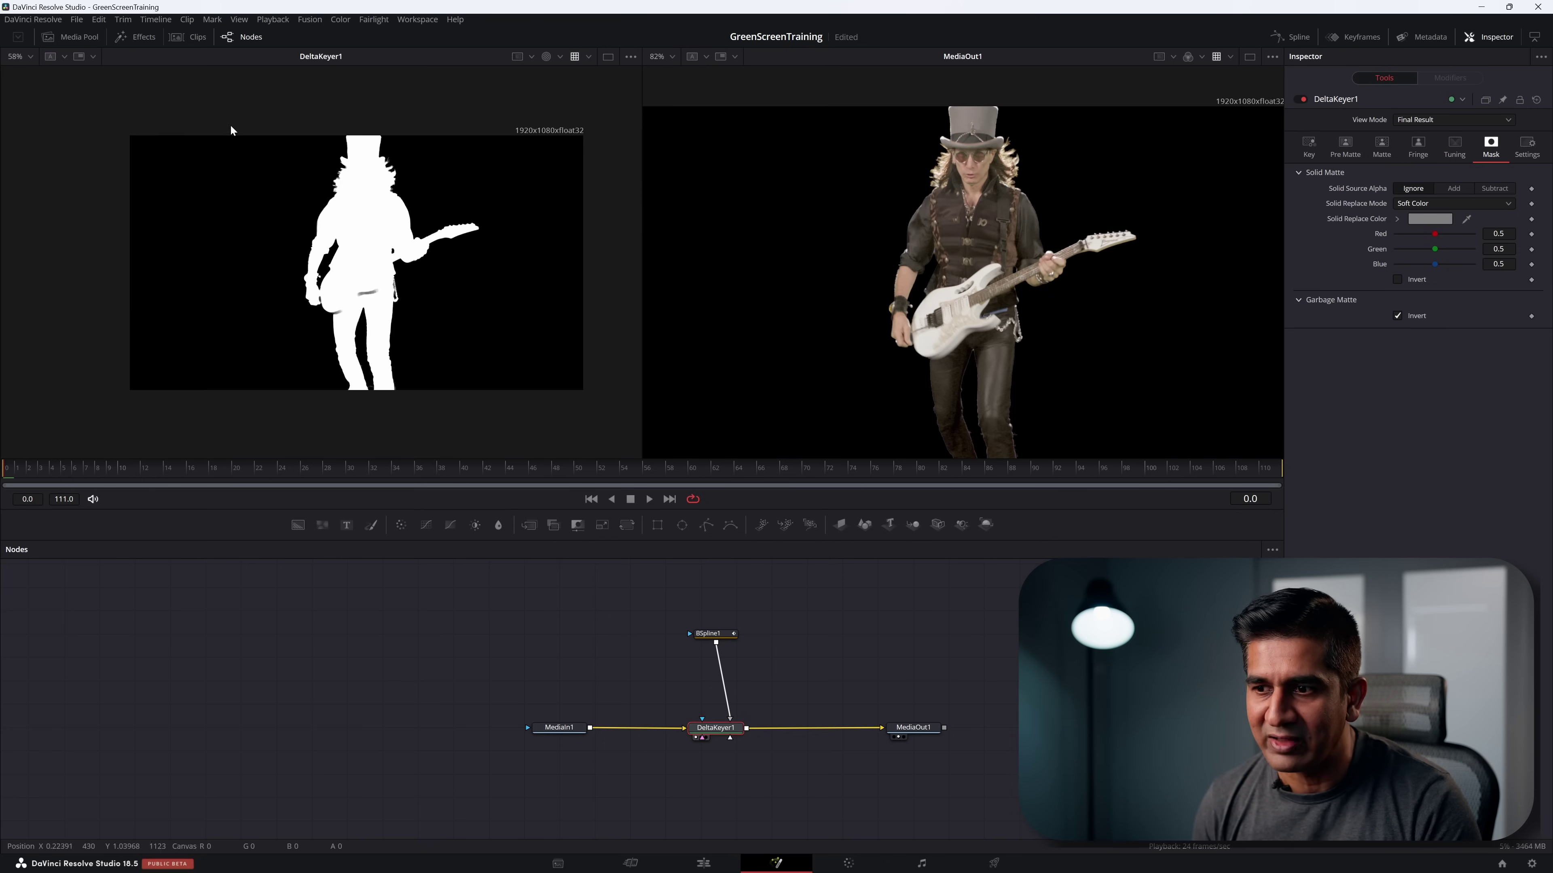
# Step: Reshape the B-Spline at frame 111, lowering its upper points toward the hat and moving the point near the guitar neck
pyautogui.click(708, 634)
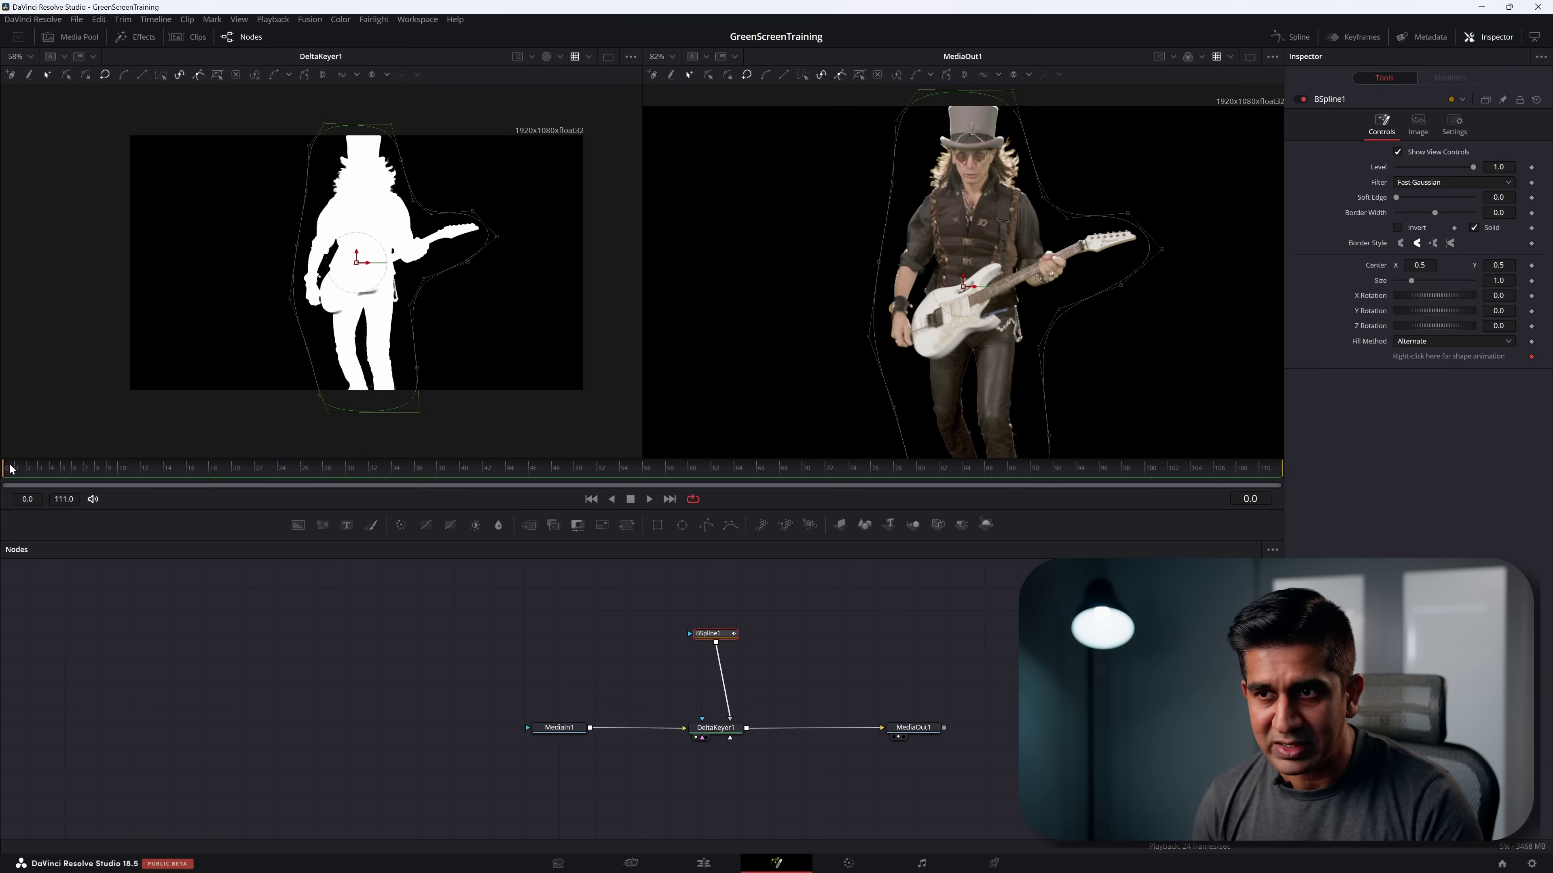
pyautogui.moveTo(11, 469); pyautogui.dragTo(1304, 470)
pyautogui.moveTo(323, 123); pyautogui.dragTo(324, 188)
pyautogui.moveTo(391, 124); pyautogui.dragTo(401, 161)
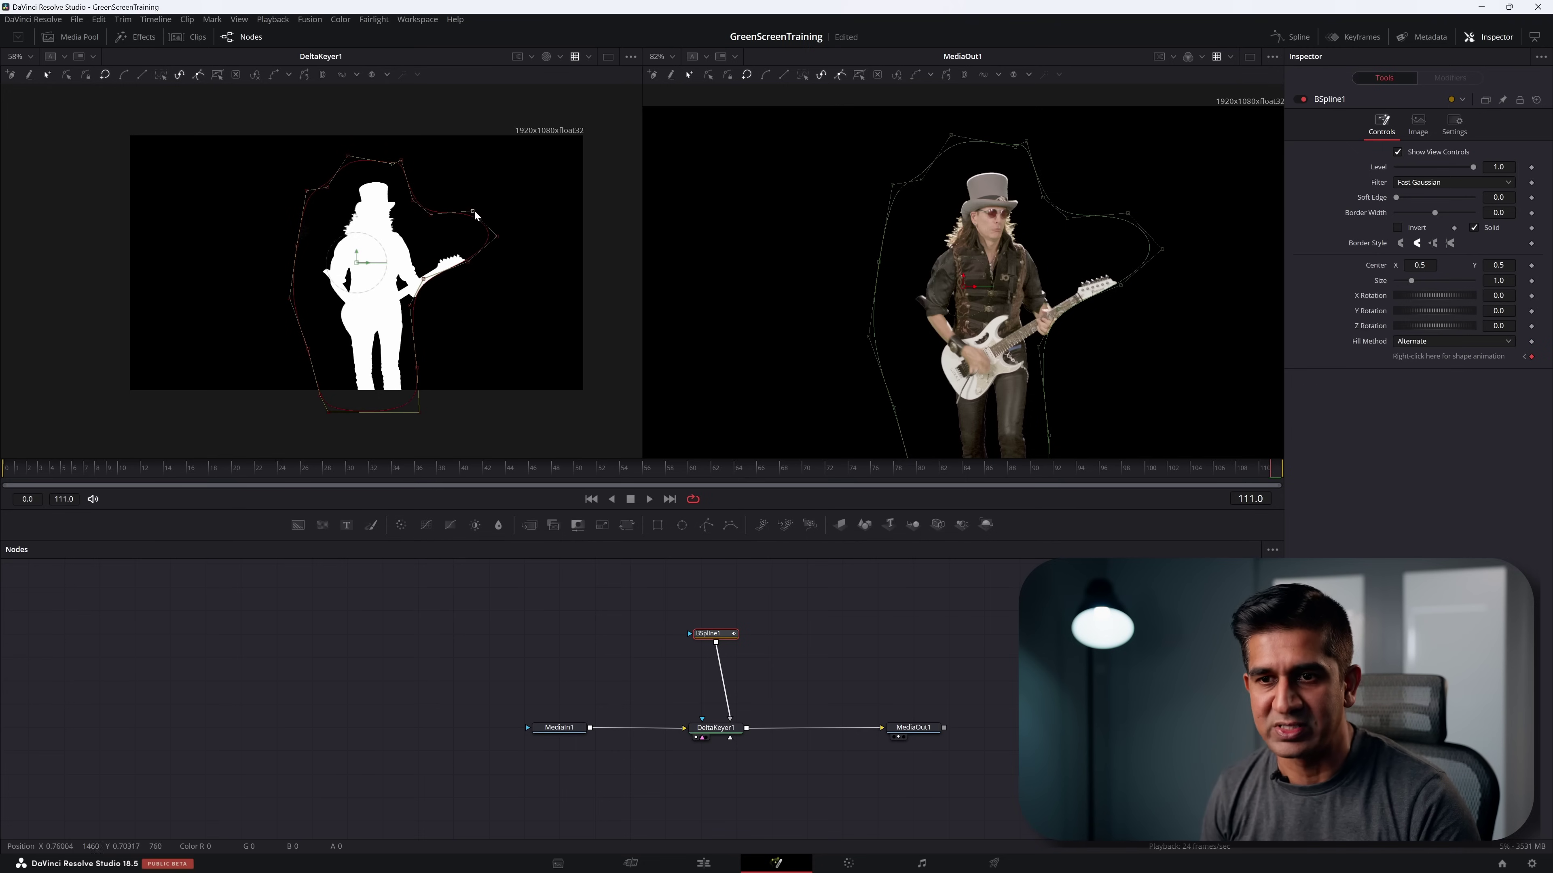
pyautogui.moveTo(426, 283)
pyautogui.mouseDown()
pyautogui.moveTo(491, 250)
pyautogui.moveTo(476, 291)
pyautogui.moveTo(431, 292)
pyautogui.mouseUp()
# Step: Move the B-Spline's outermost point farther beyond the guitar headstock at frame 9
pyautogui.click(645, 469)
pyautogui.click(381, 469)
pyautogui.moveTo(382, 467); pyautogui.dragTo(107, 442)
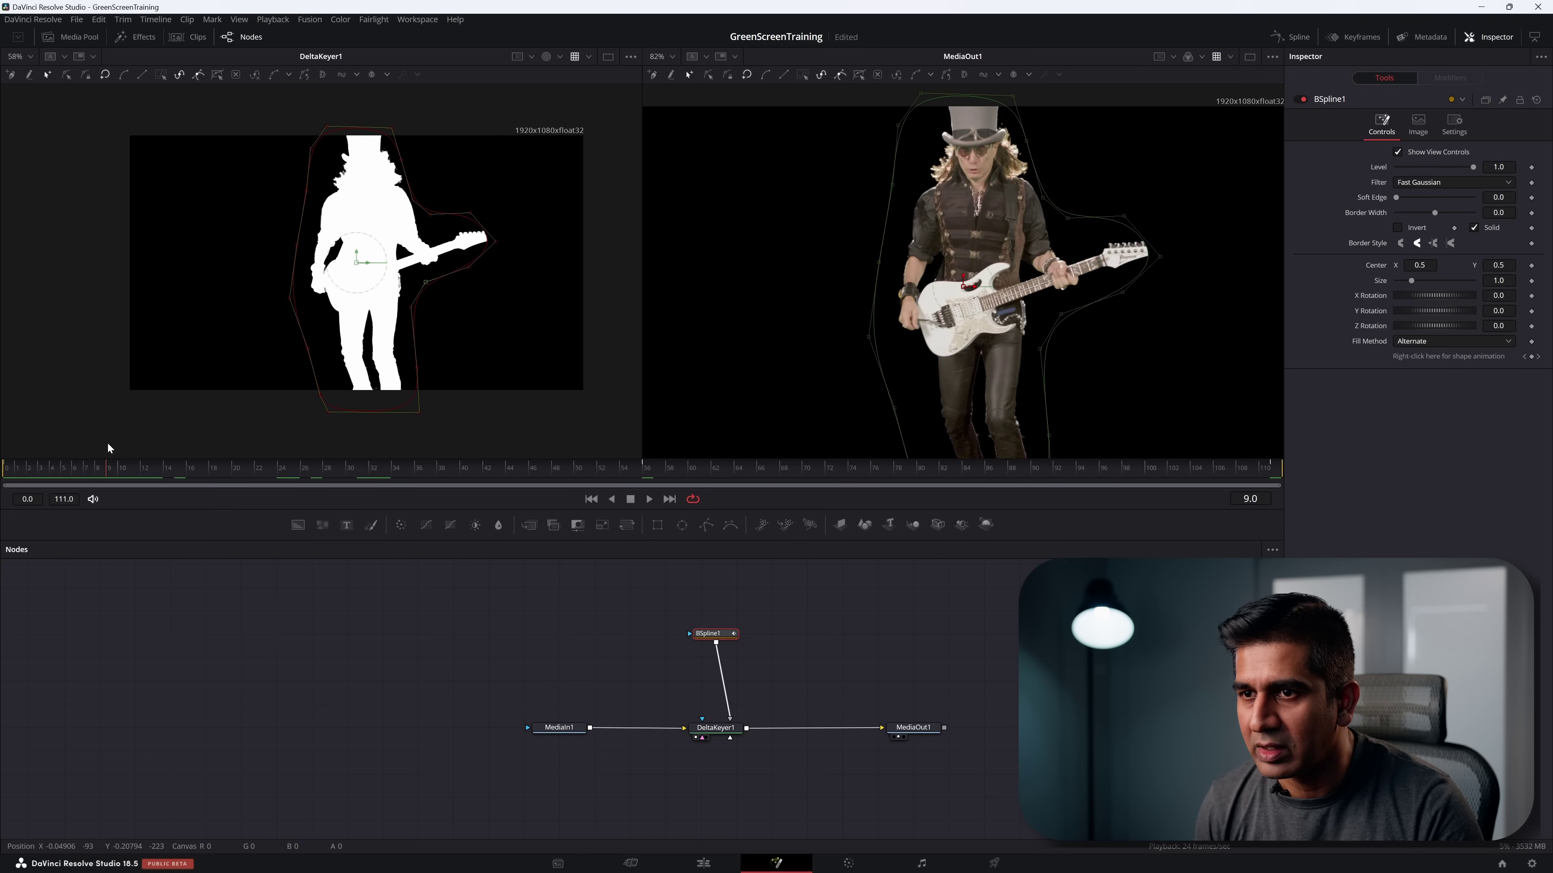
pyautogui.moveTo(497, 243); pyautogui.dragTo(512, 243)
# Step: Move the B-Spline point beneath the guitar neck outward at frame 34 to enclose the whole headstock
pyautogui.moveTo(107, 469); pyautogui.dragTo(394, 493)
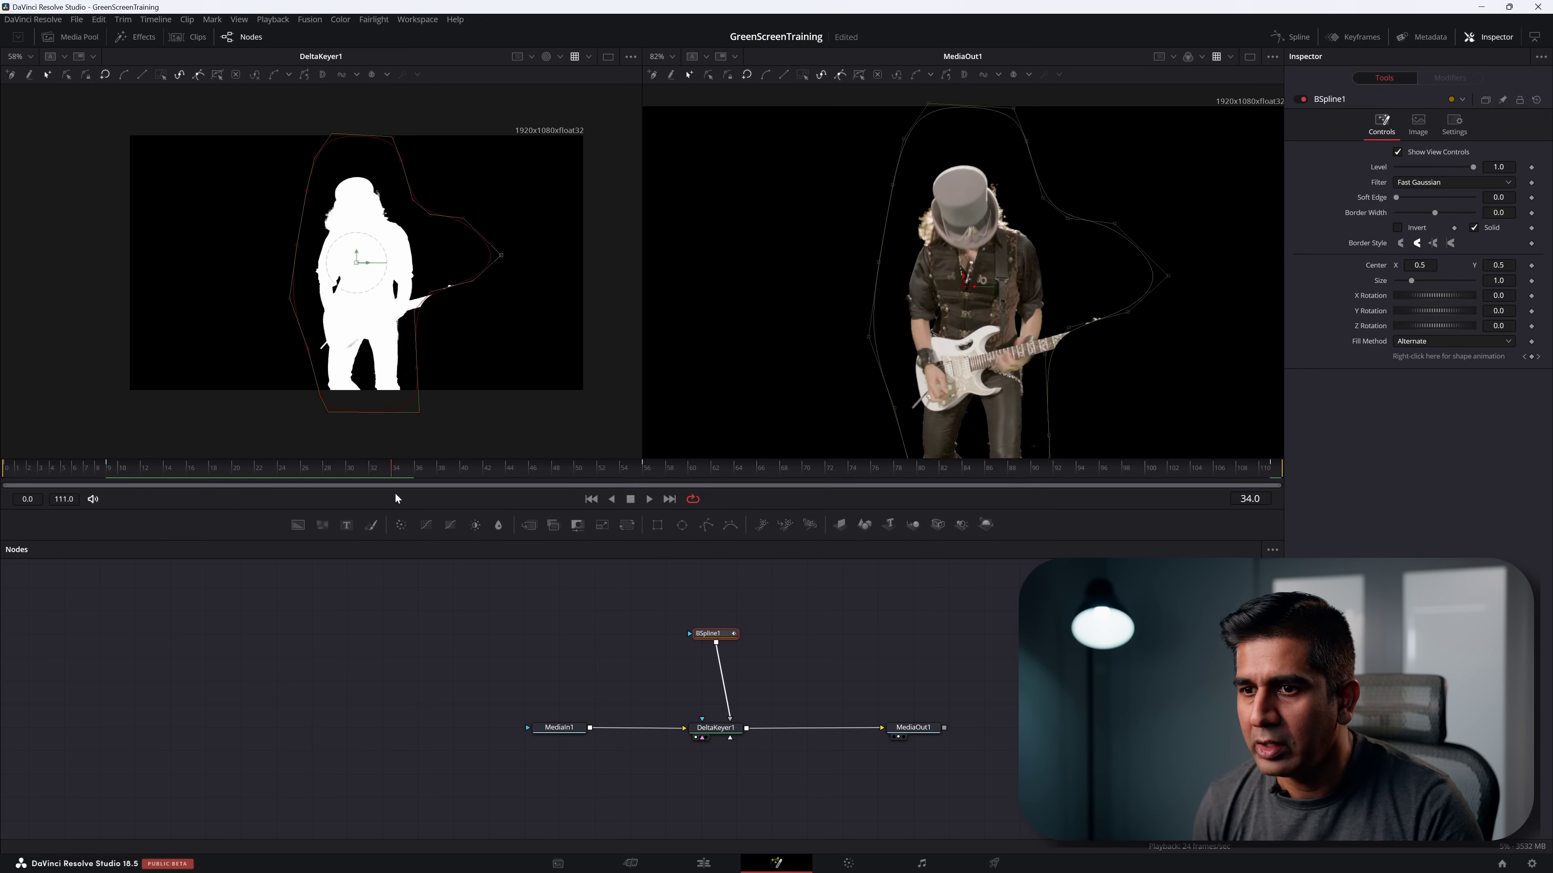
pyautogui.moveTo(431, 295)
pyautogui.mouseDown()
pyautogui.moveTo(452, 320)
pyautogui.moveTo(487, 315)
pyautogui.mouseUp()
pyautogui.moveTo(406, 467); pyautogui.dragTo(857, 503)
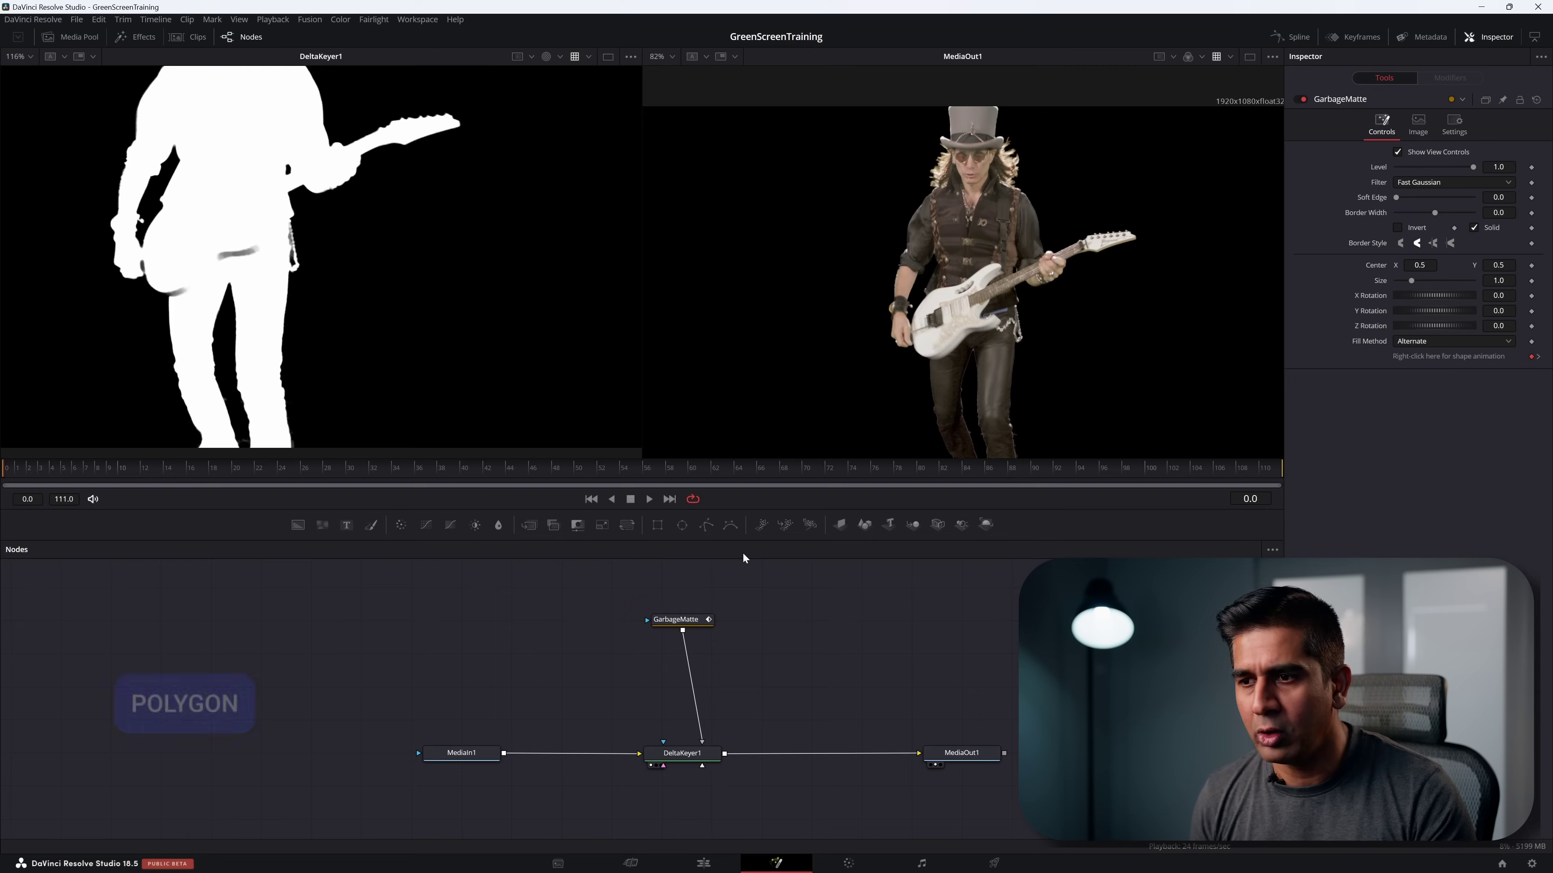
# Step: Add a Polygon mask, draw it around the grey patch on the guitarist's hips, and connect it as the Delta Keyer's solid matte
pyautogui.moveTo(707, 528); pyautogui.dragTo(562, 804)
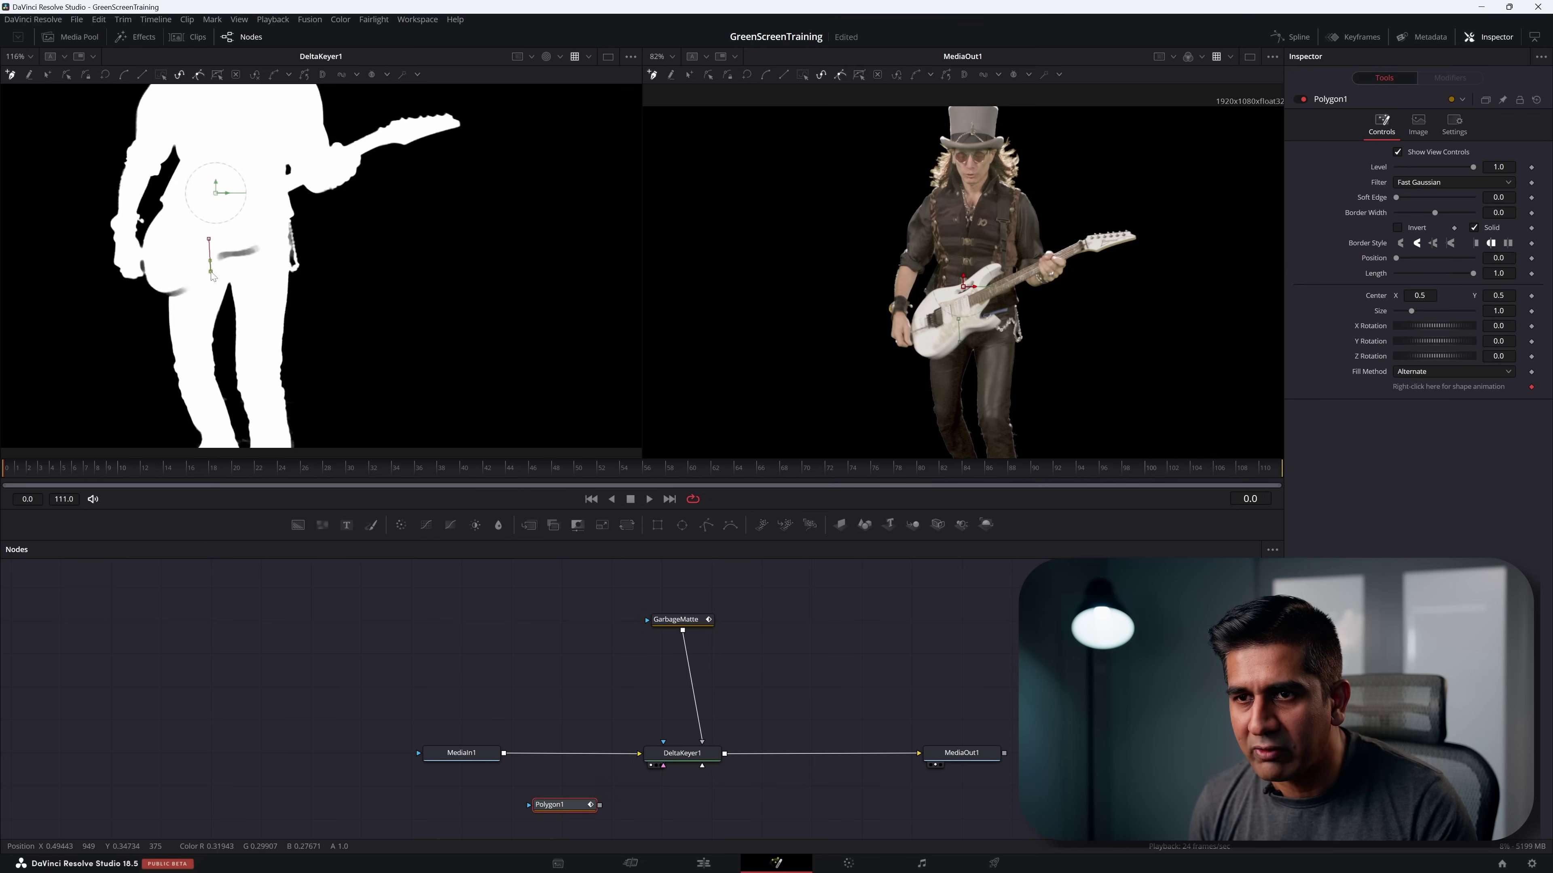
pyautogui.click(209, 239)
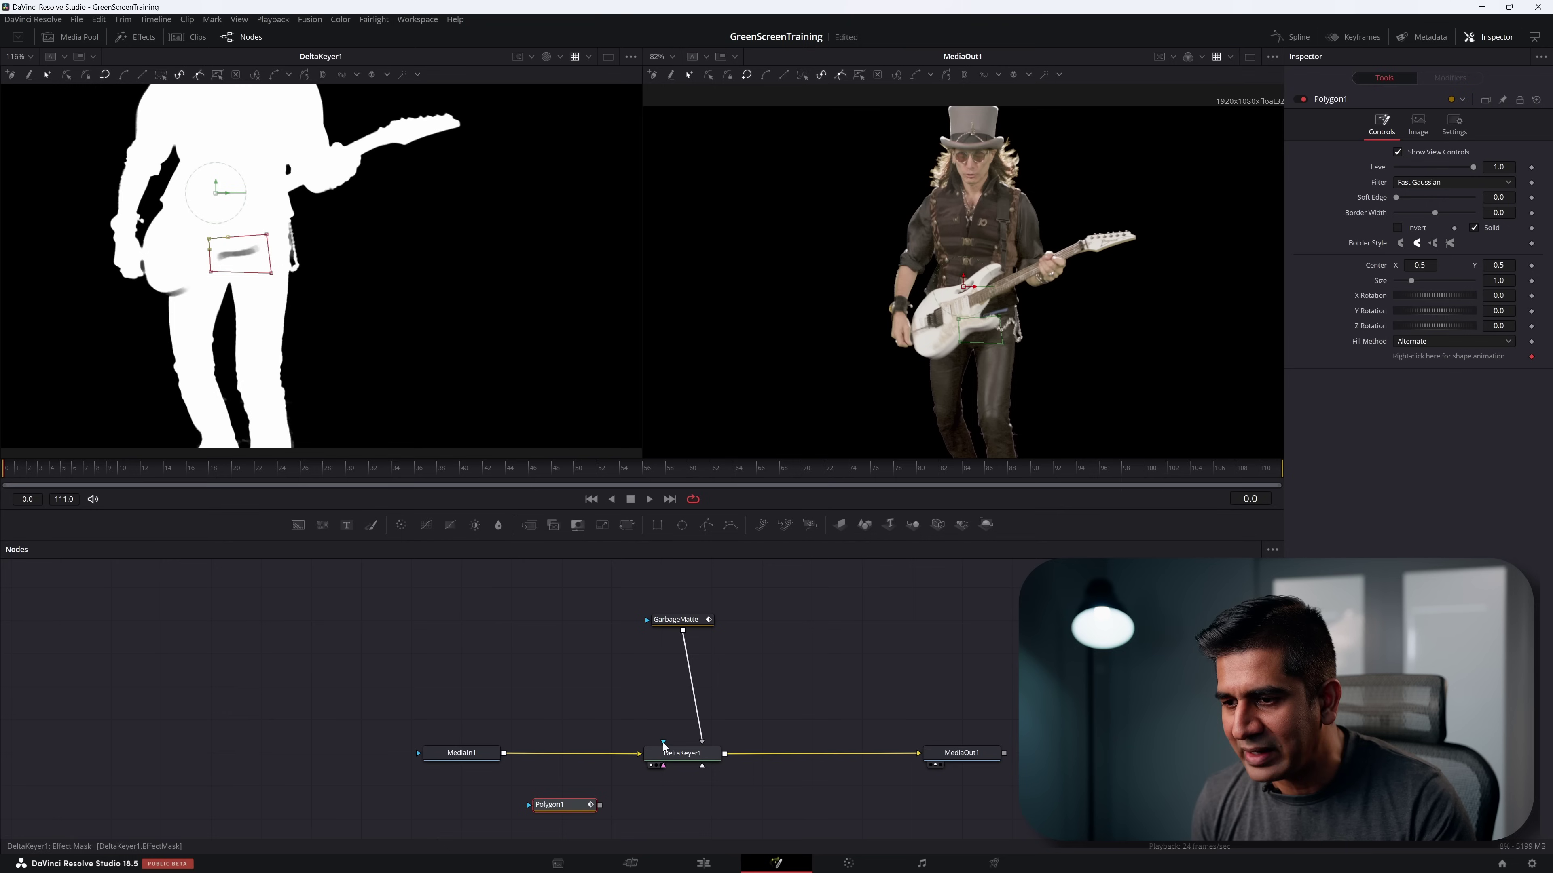
pyautogui.moveTo(599, 805); pyautogui.dragTo(682, 756)
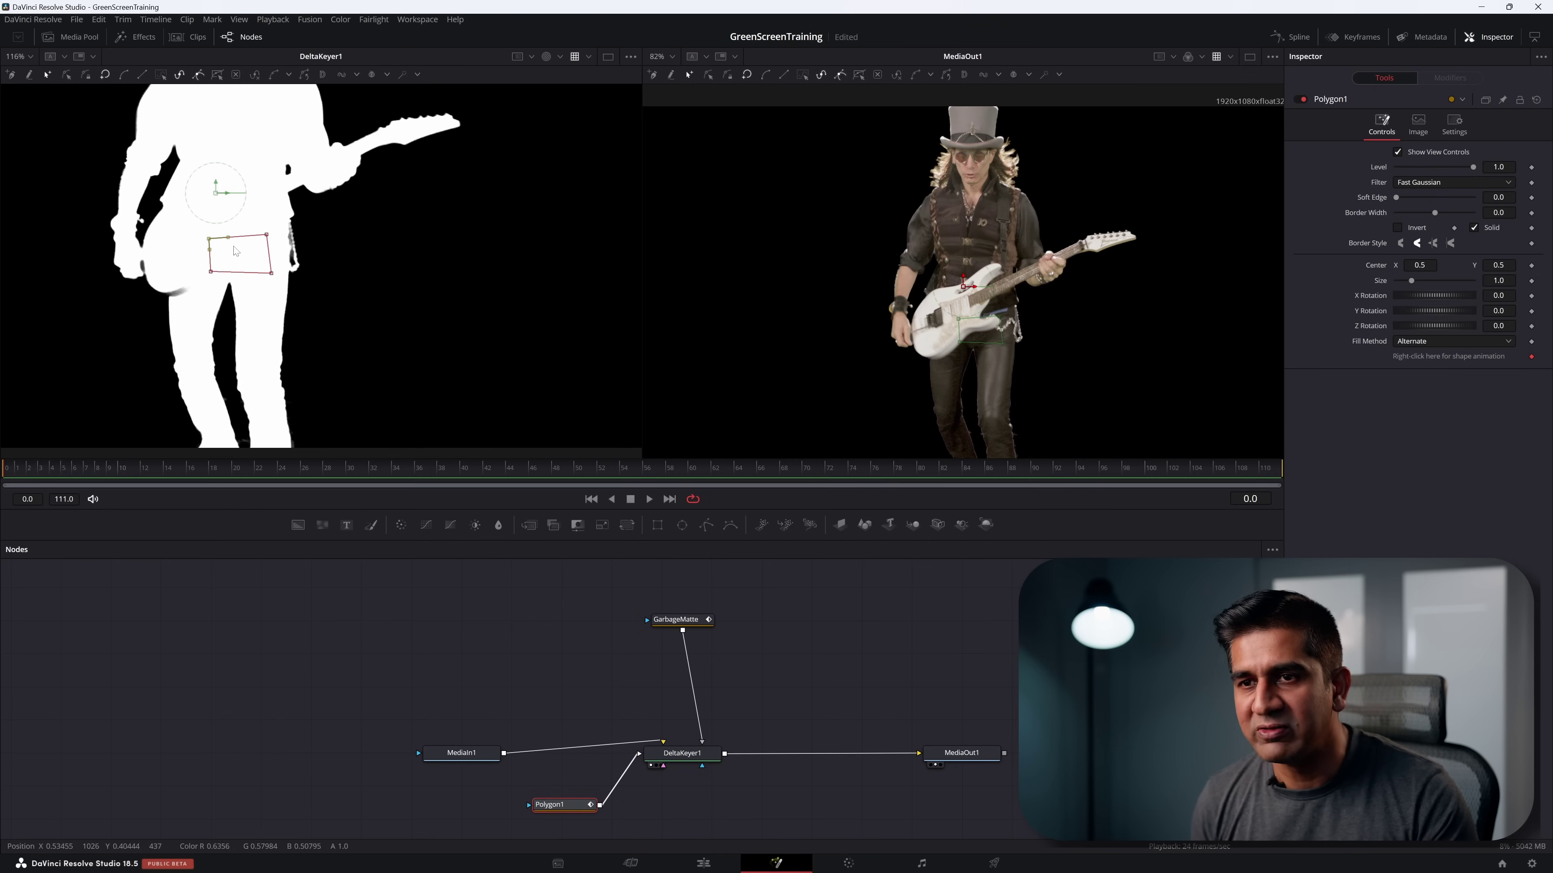
# Step: Adjust the polygon's lower corner at frame 63 to stay inside the guitarist's body, and check the shape at frame 52
pyautogui.moveTo(263, 469); pyautogui.dragTo(669, 471)
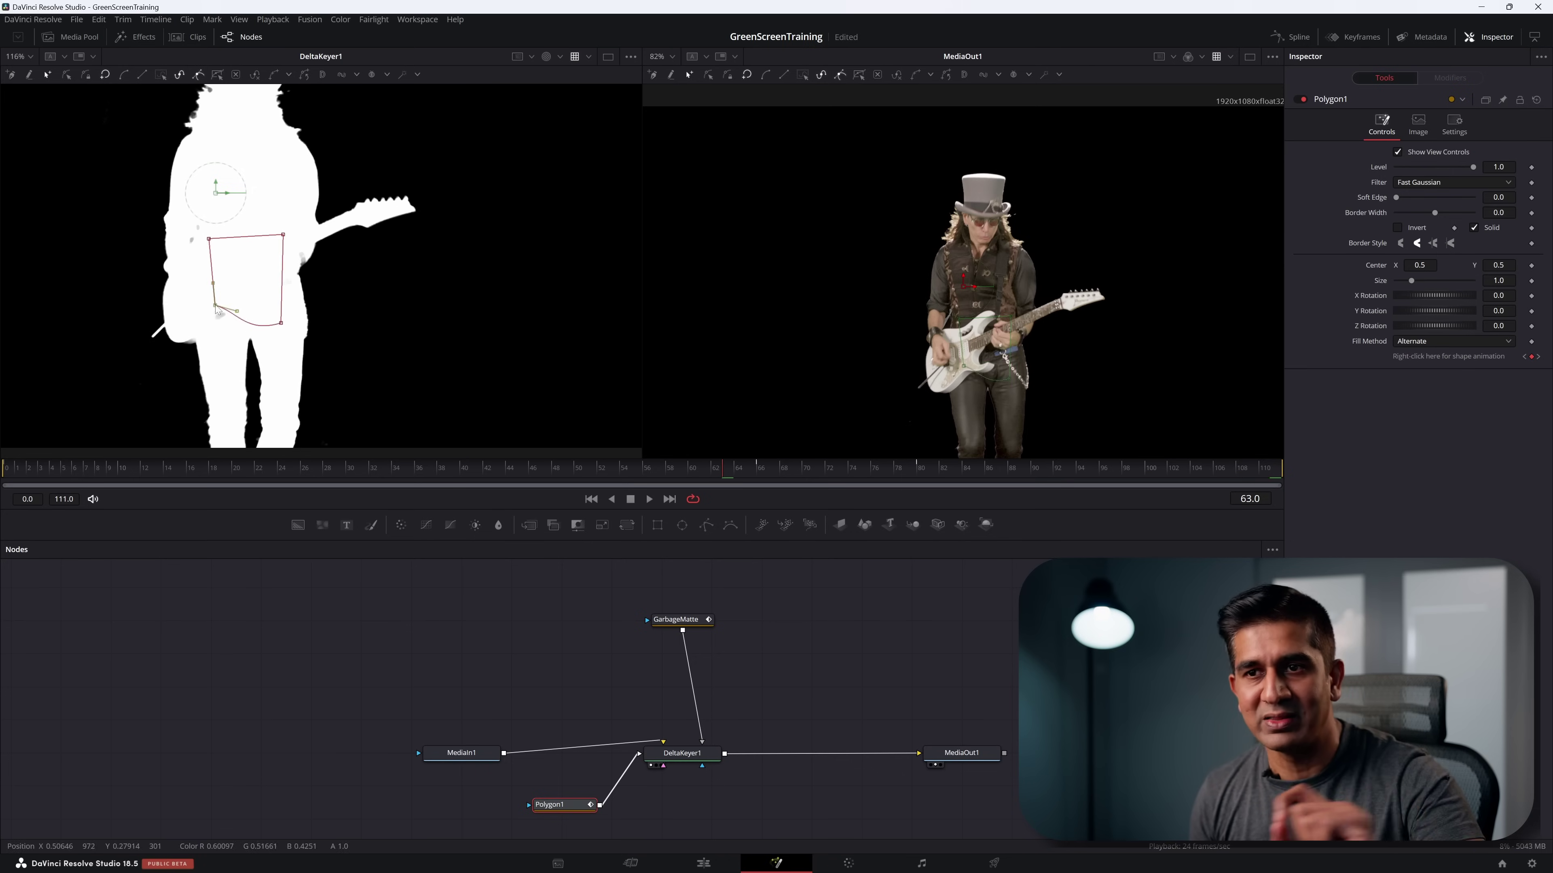
pyautogui.moveTo(214, 309); pyautogui.dragTo(208, 321)
pyautogui.click(598, 471)
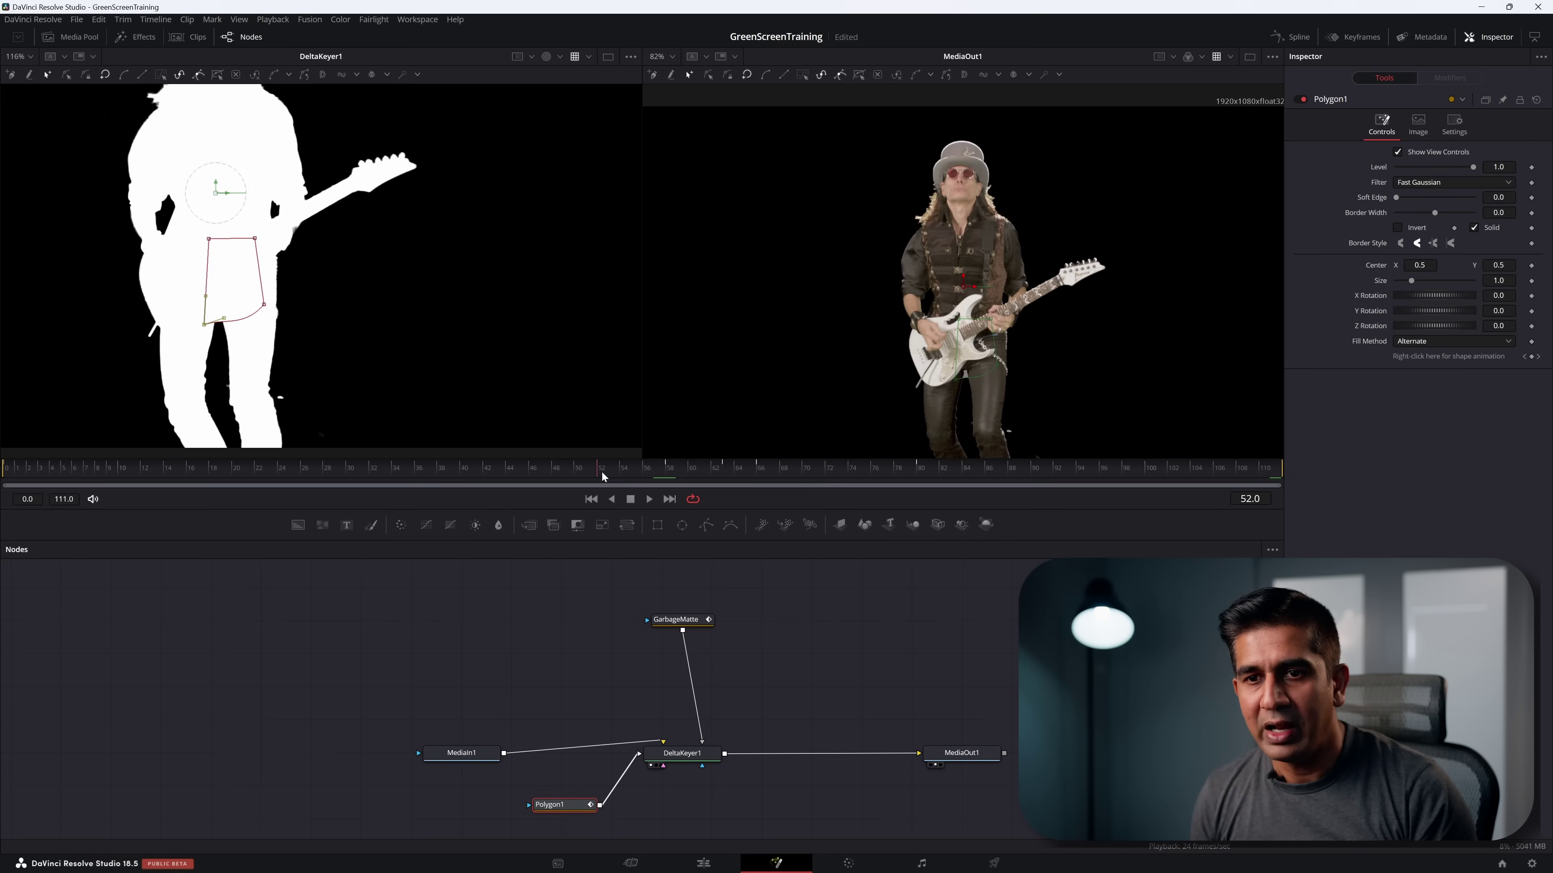
pyautogui.click(579, 471)
# Step: Reshape the polygon around frame 40 by moving its upper and lower corners to follow the guitarist's hips
pyautogui.click(465, 471)
pyautogui.moveTo(208, 241); pyautogui.dragTo(257, 237)
pyautogui.press('Left')
pyautogui.moveTo(178, 292); pyautogui.dragTo(197, 328)
# Step: Step back to around frame 30 and move the polygon's lower corner outward over the guitarist's thigh
pyautogui.press('Left')
pyautogui.press('Left')
pyautogui.press('Left')
pyautogui.press('Left')
pyautogui.press('Left')
pyautogui.press('Left')
pyautogui.press('Left')
pyautogui.press('Left')
pyautogui.press('Left')
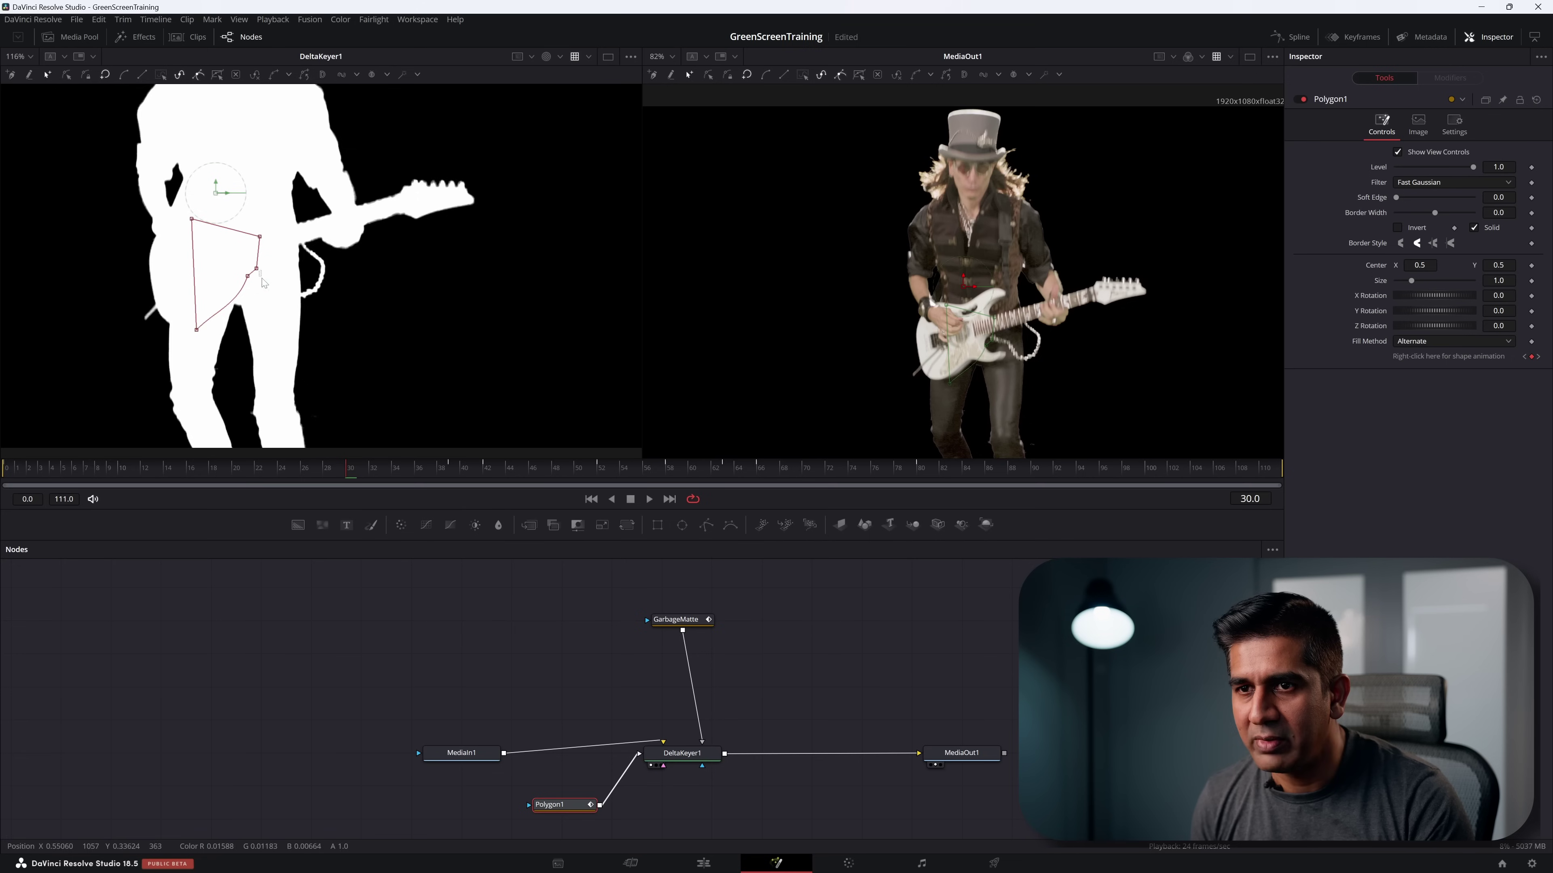
pyautogui.press('Left')
pyautogui.moveTo(256, 269); pyautogui.dragTo(272, 279)
# Step: Fit the polygon's lower middle point above the gap between the legs around frame 20, and review the clip's matte
pyautogui.click(324, 477)
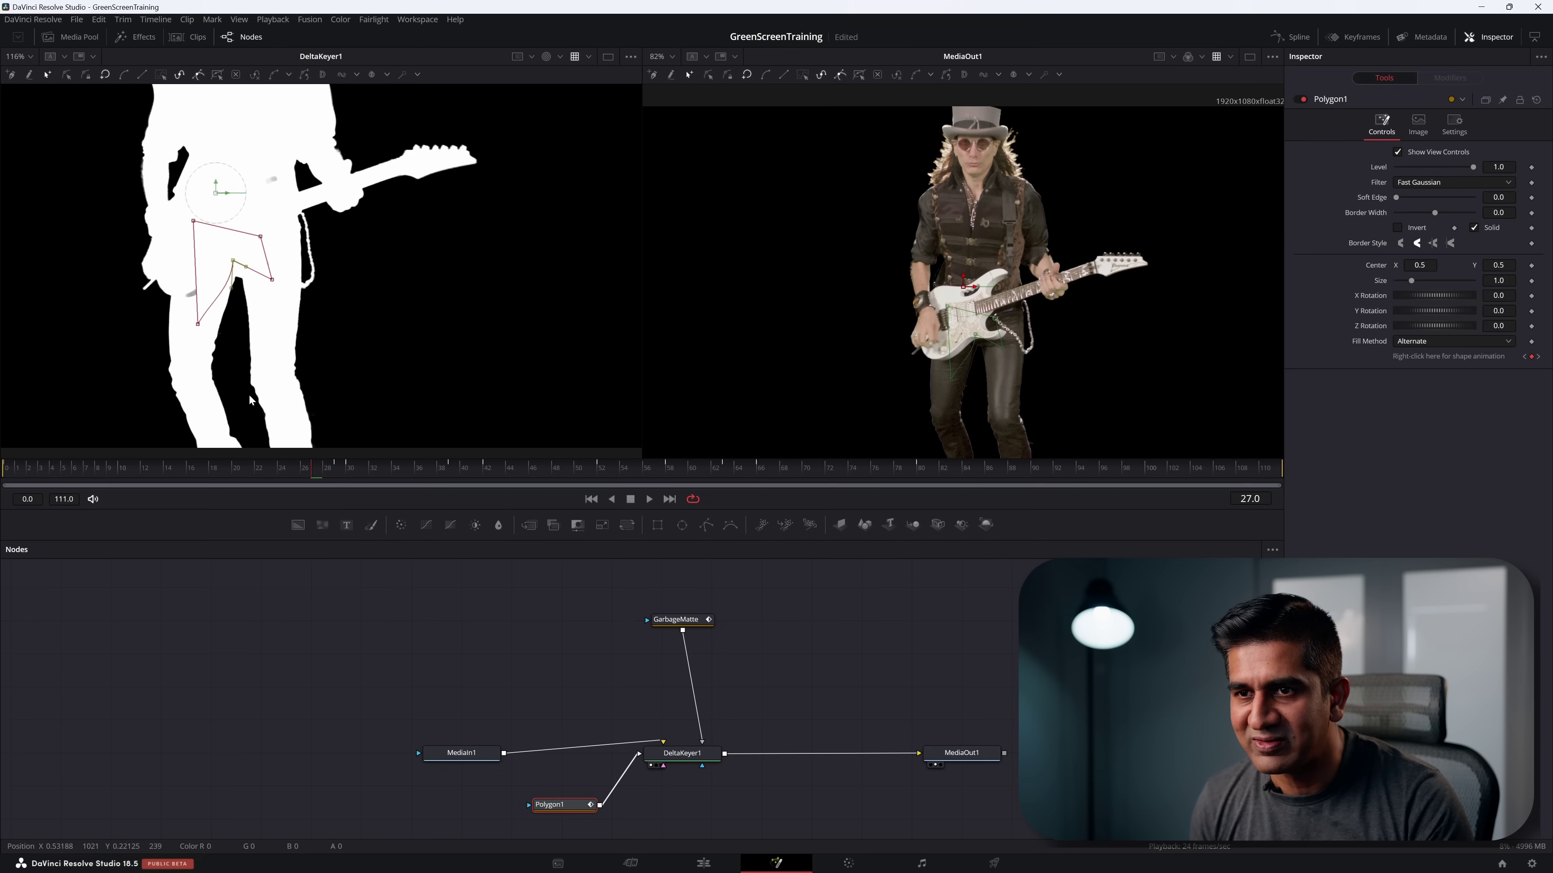
pyautogui.click(274, 476)
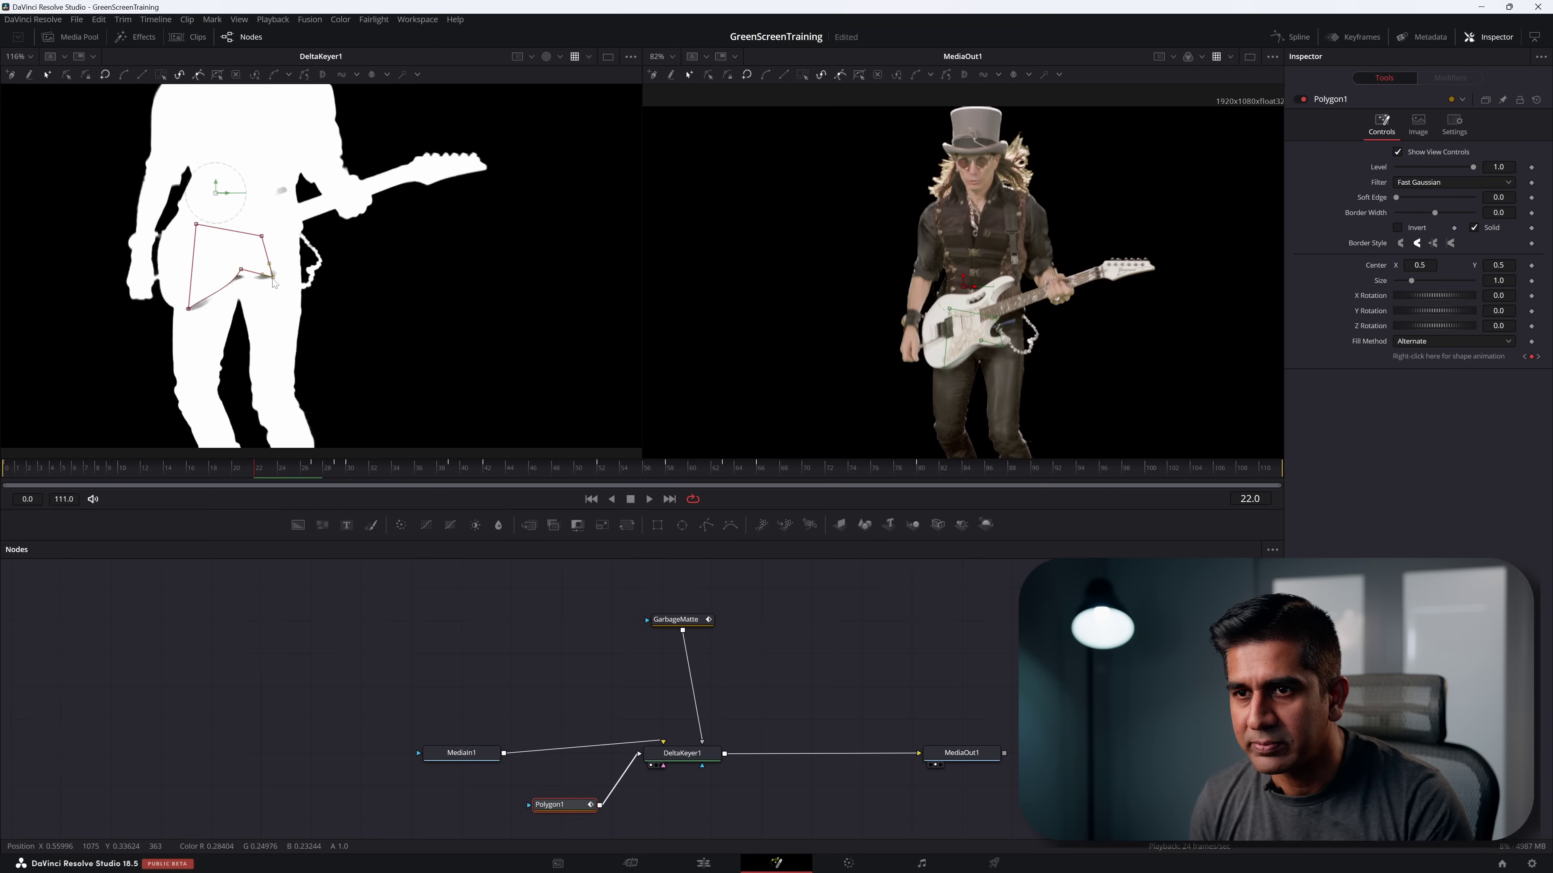
pyautogui.click(243, 476)
pyautogui.moveTo(242, 286); pyautogui.dragTo(239, 270)
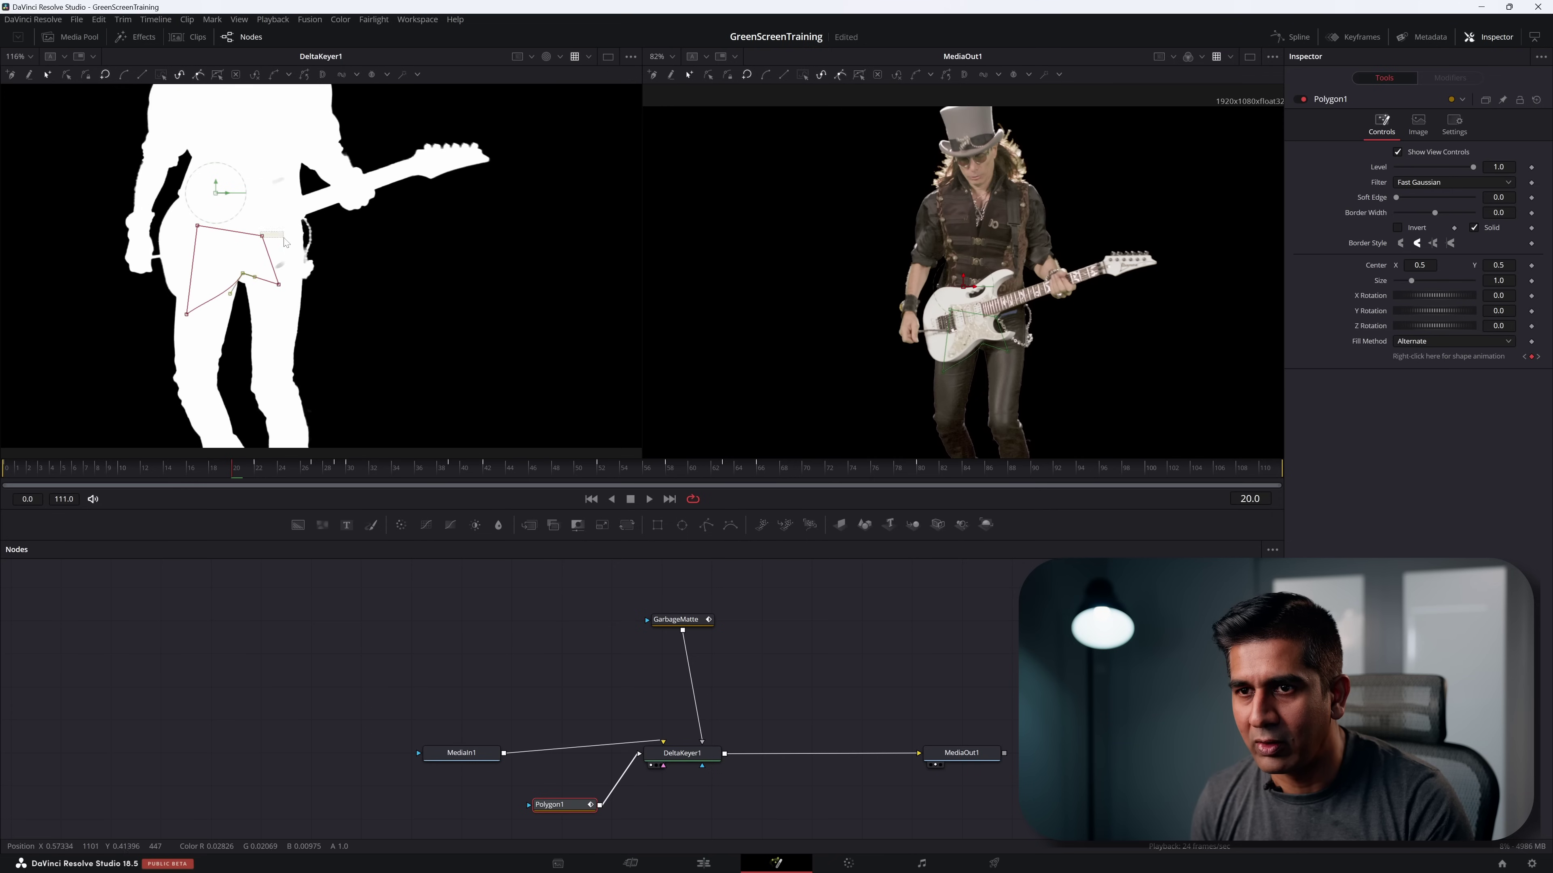
pyautogui.moveTo(237, 471); pyautogui.dragTo(910, 486)
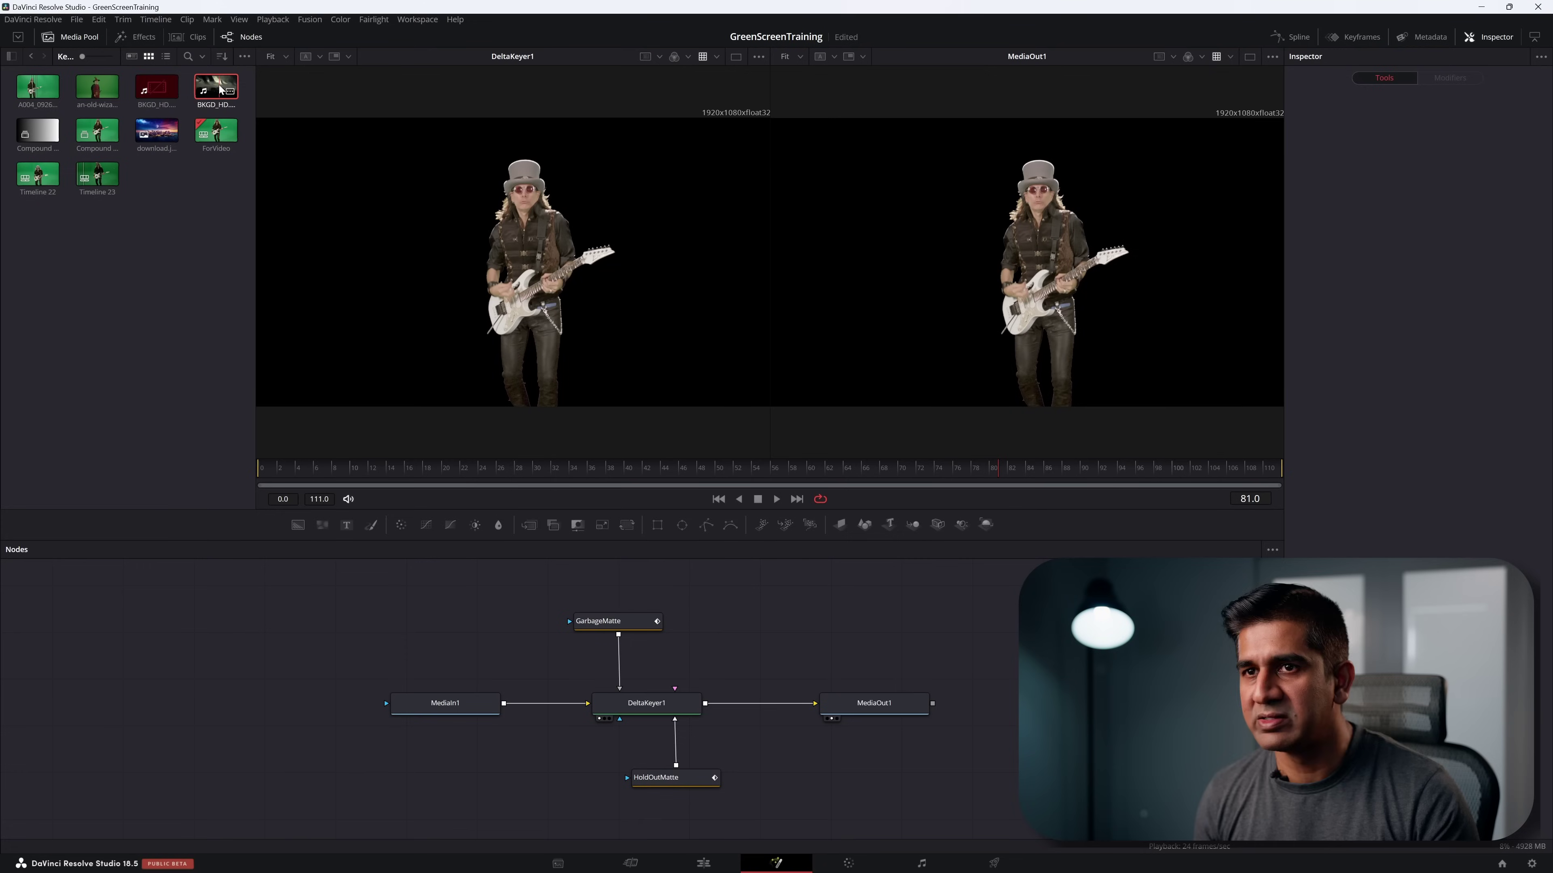
# Step: Add the BKGD_HD.mov clip to the node graph and merge it with the DeltaKeyer1 output ahead of MediaOut1
pyautogui.moveTo(215, 86); pyautogui.dragTo(873, 639)
pyautogui.click(72, 37)
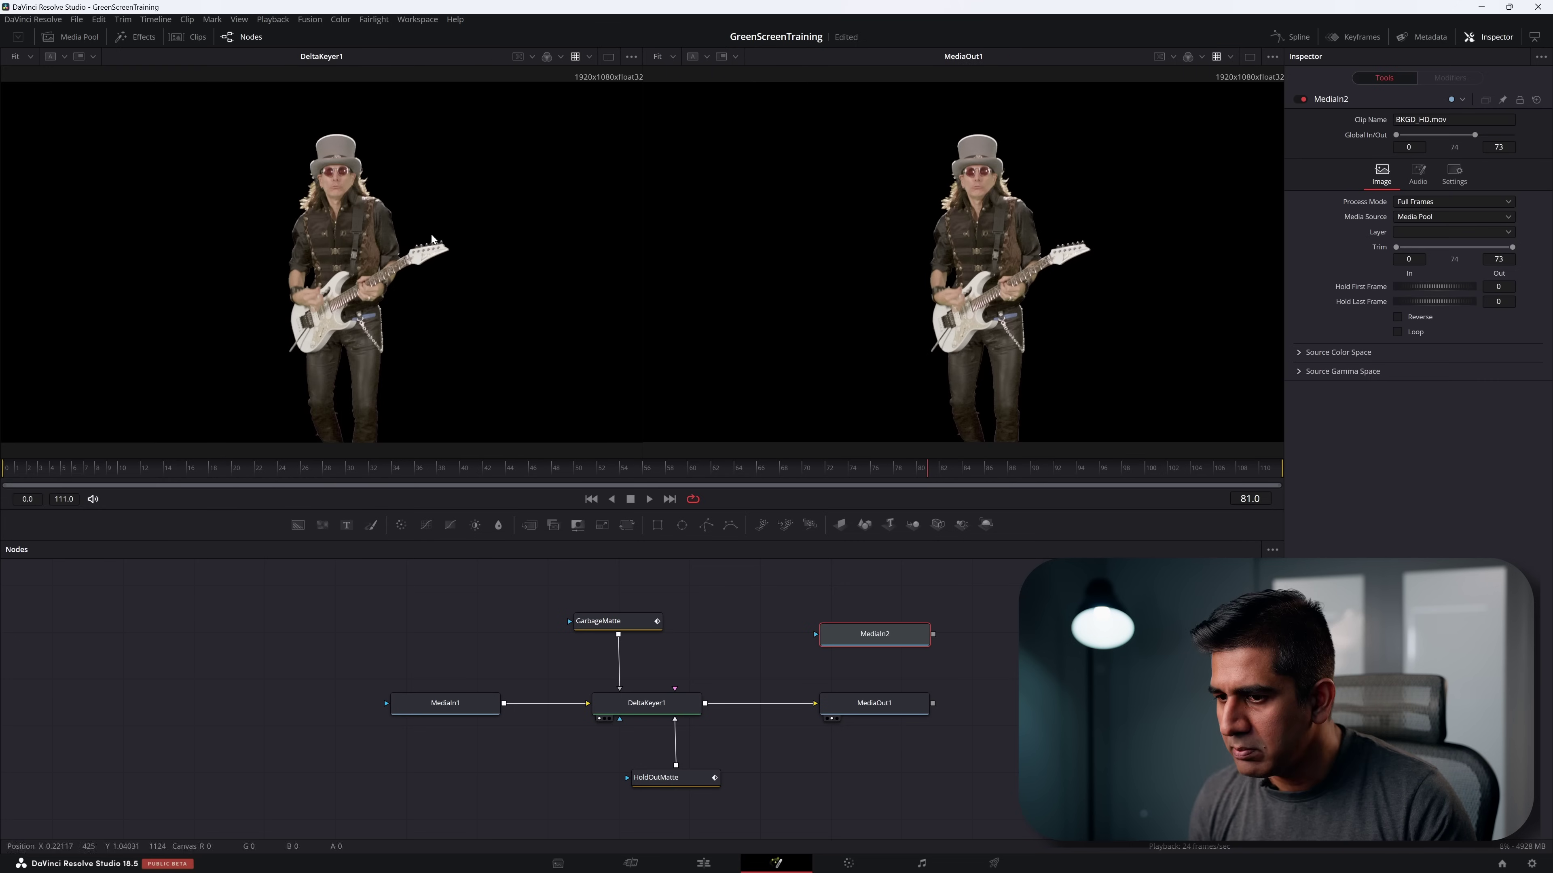
pyautogui.moveTo(938, 641); pyautogui.dragTo(875, 639)
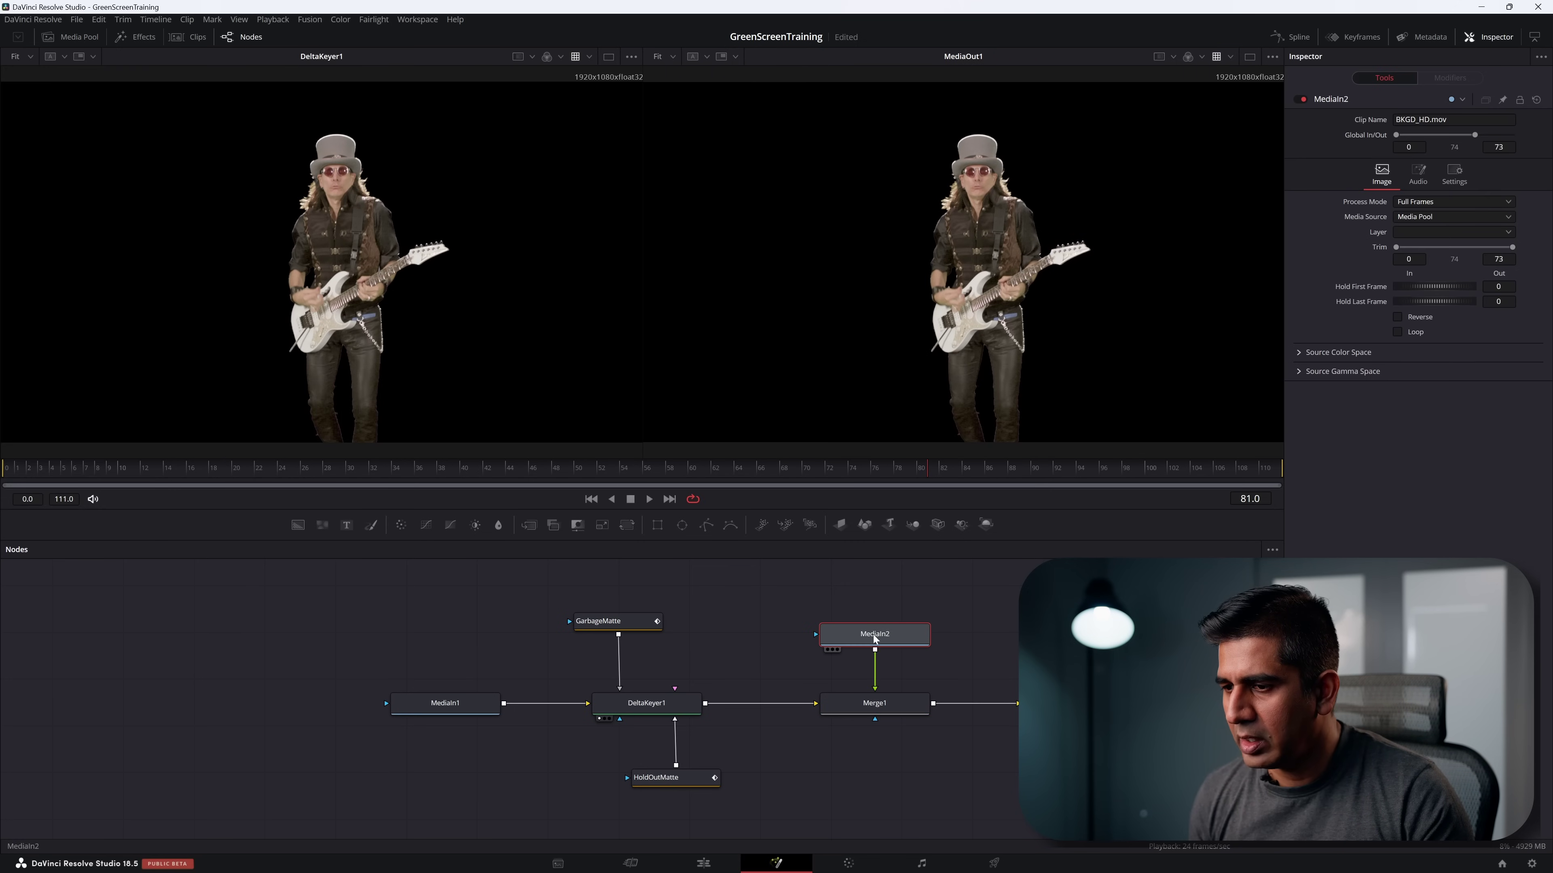
pyautogui.click(1070, 703)
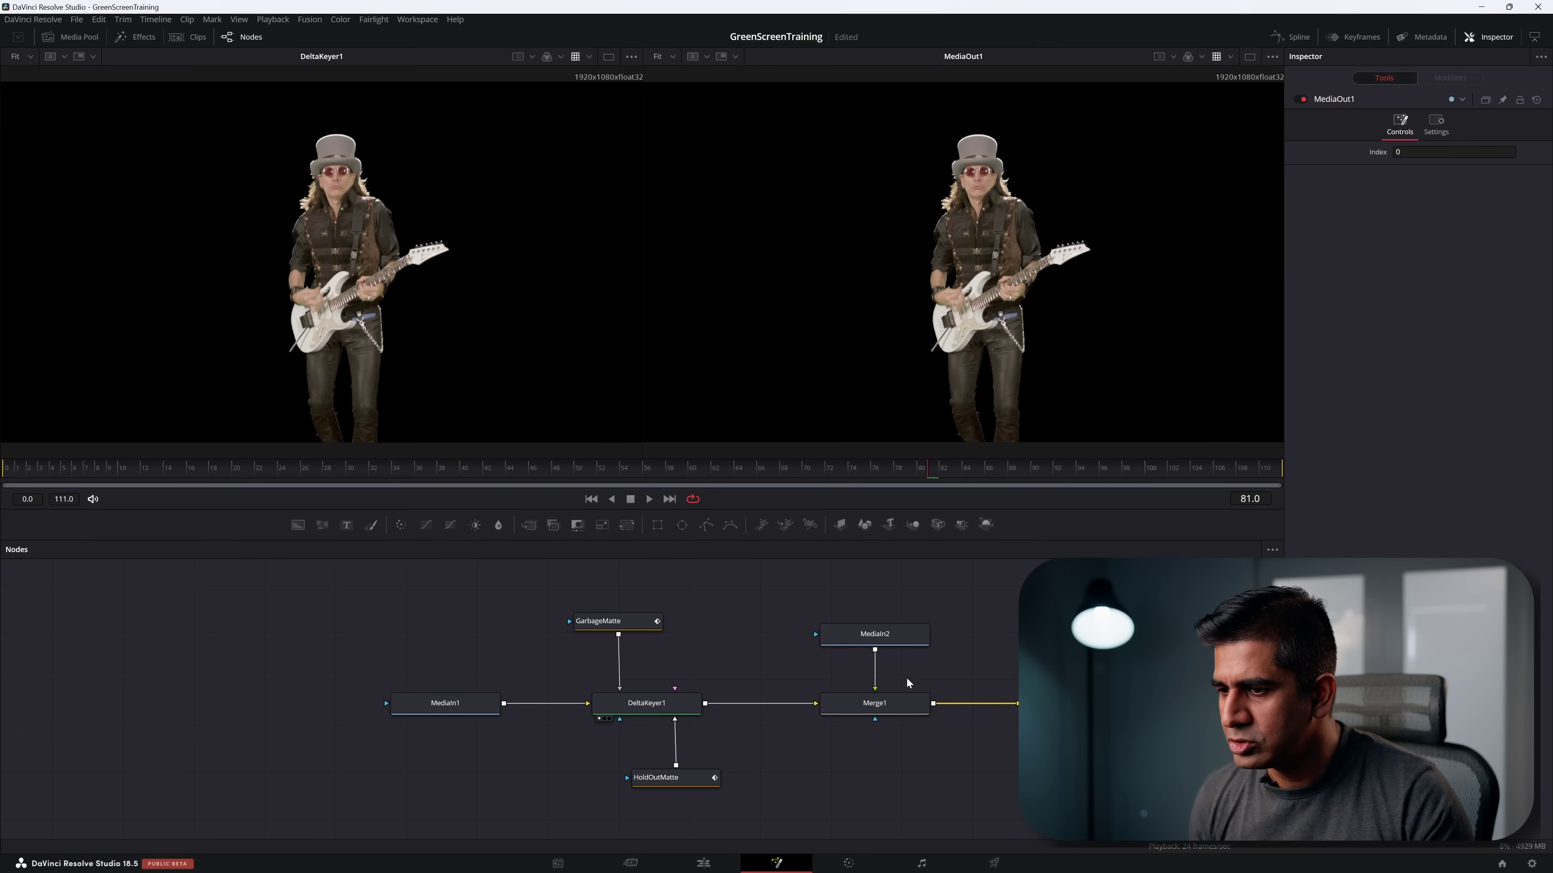
# Step: Rewire Merge1 so MediaIn2 feeds its background input and DeltaKeyer1 feeds its foreground input
pyautogui.click(859, 637)
pyautogui.moveTo(874, 692); pyautogui.dragTo(706, 708)
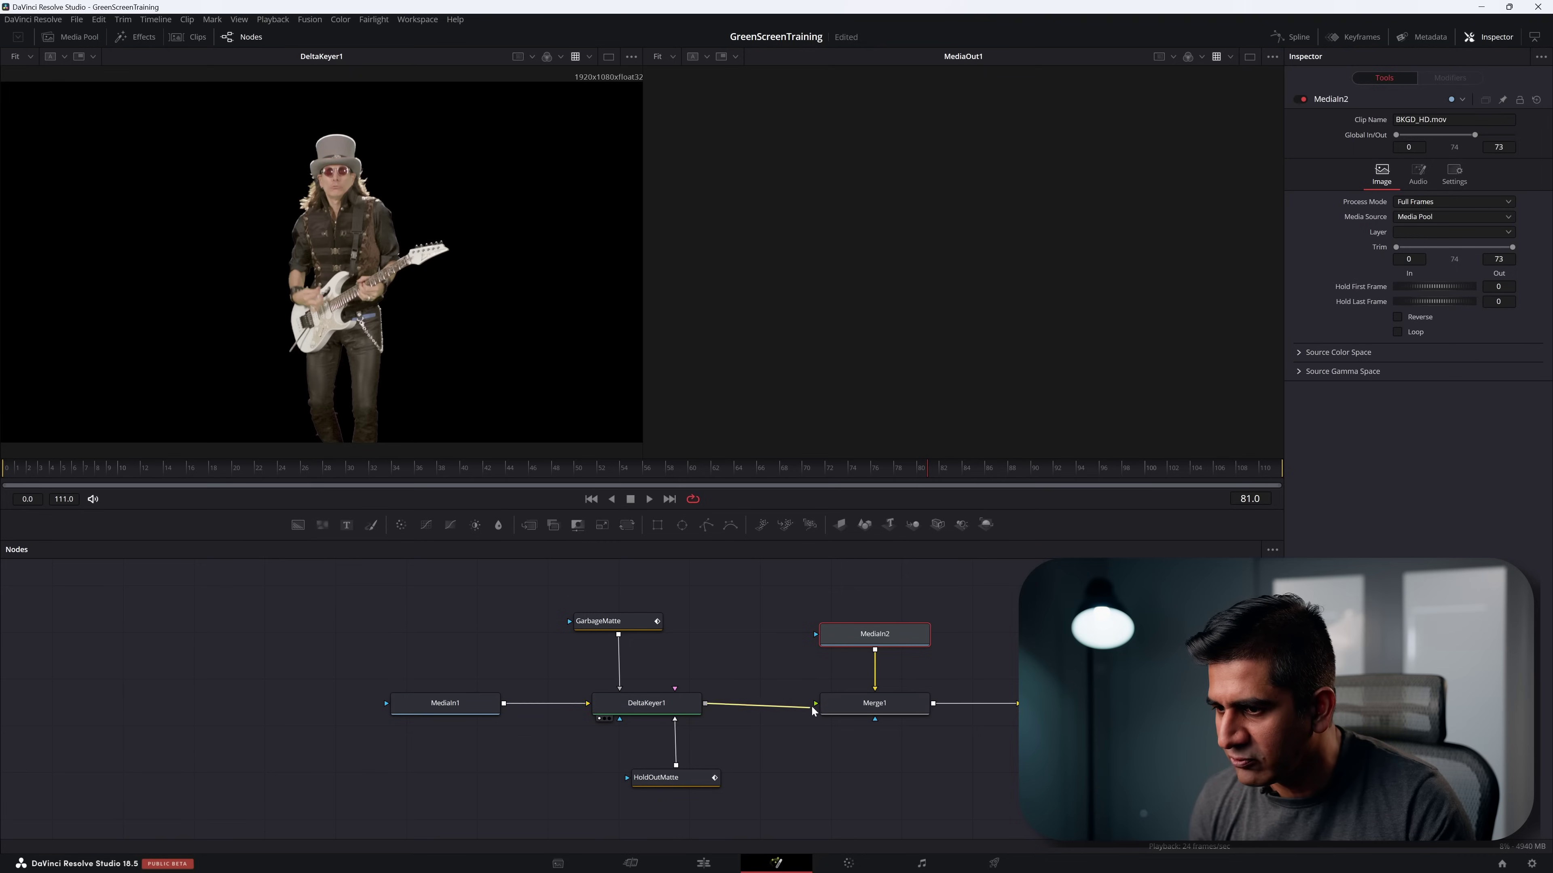
pyautogui.moveTo(813, 711); pyautogui.dragTo(816, 705)
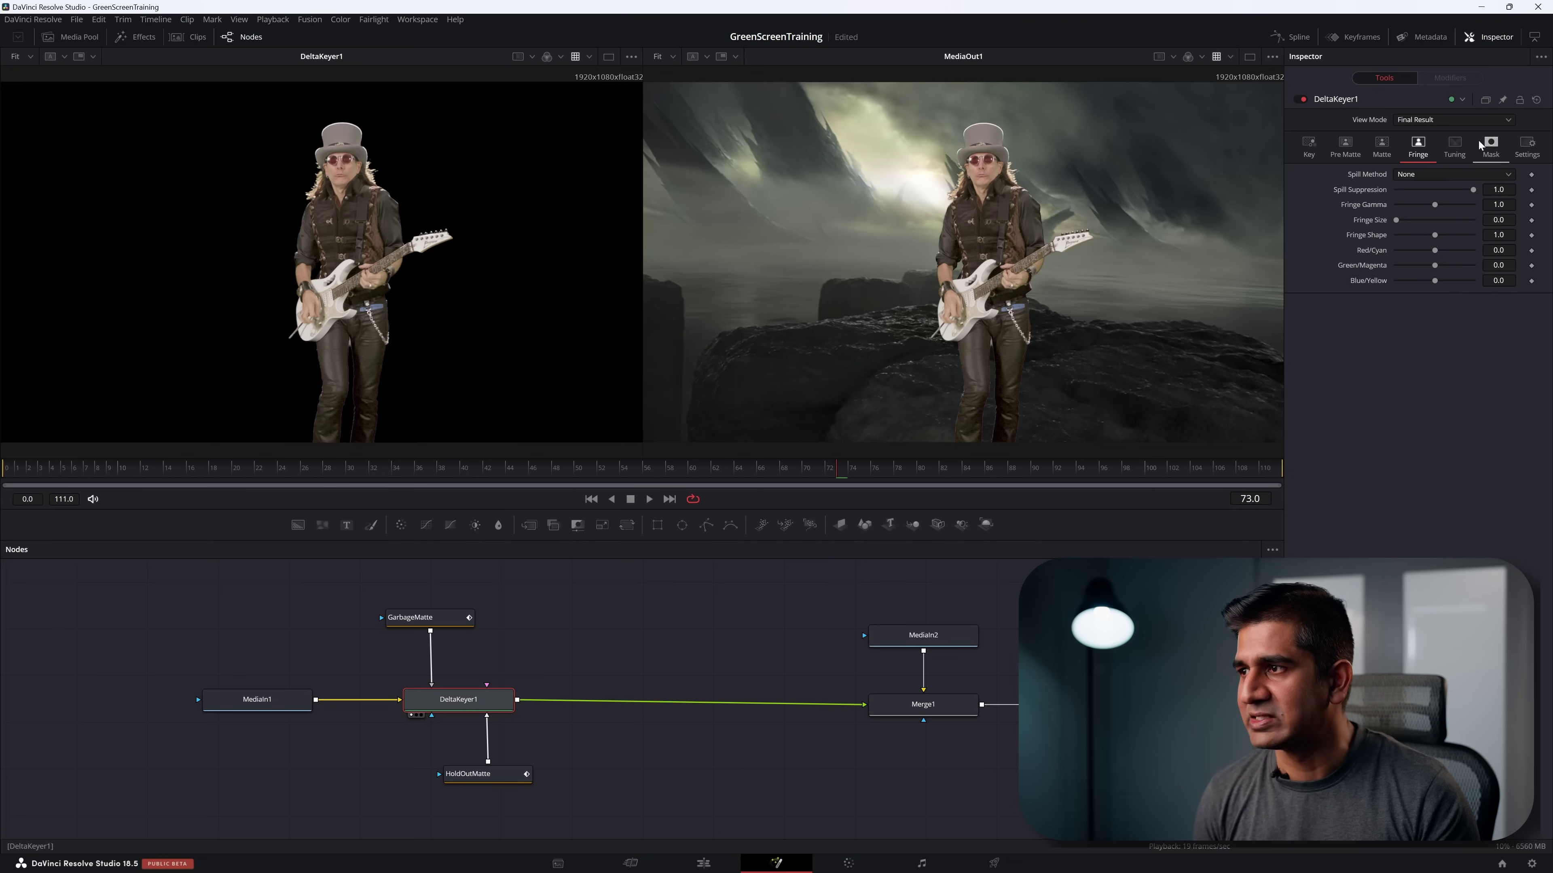
# Step: Set the Replace Mode in DeltaKeyer1's matte settings to Source
pyautogui.click(1380, 150)
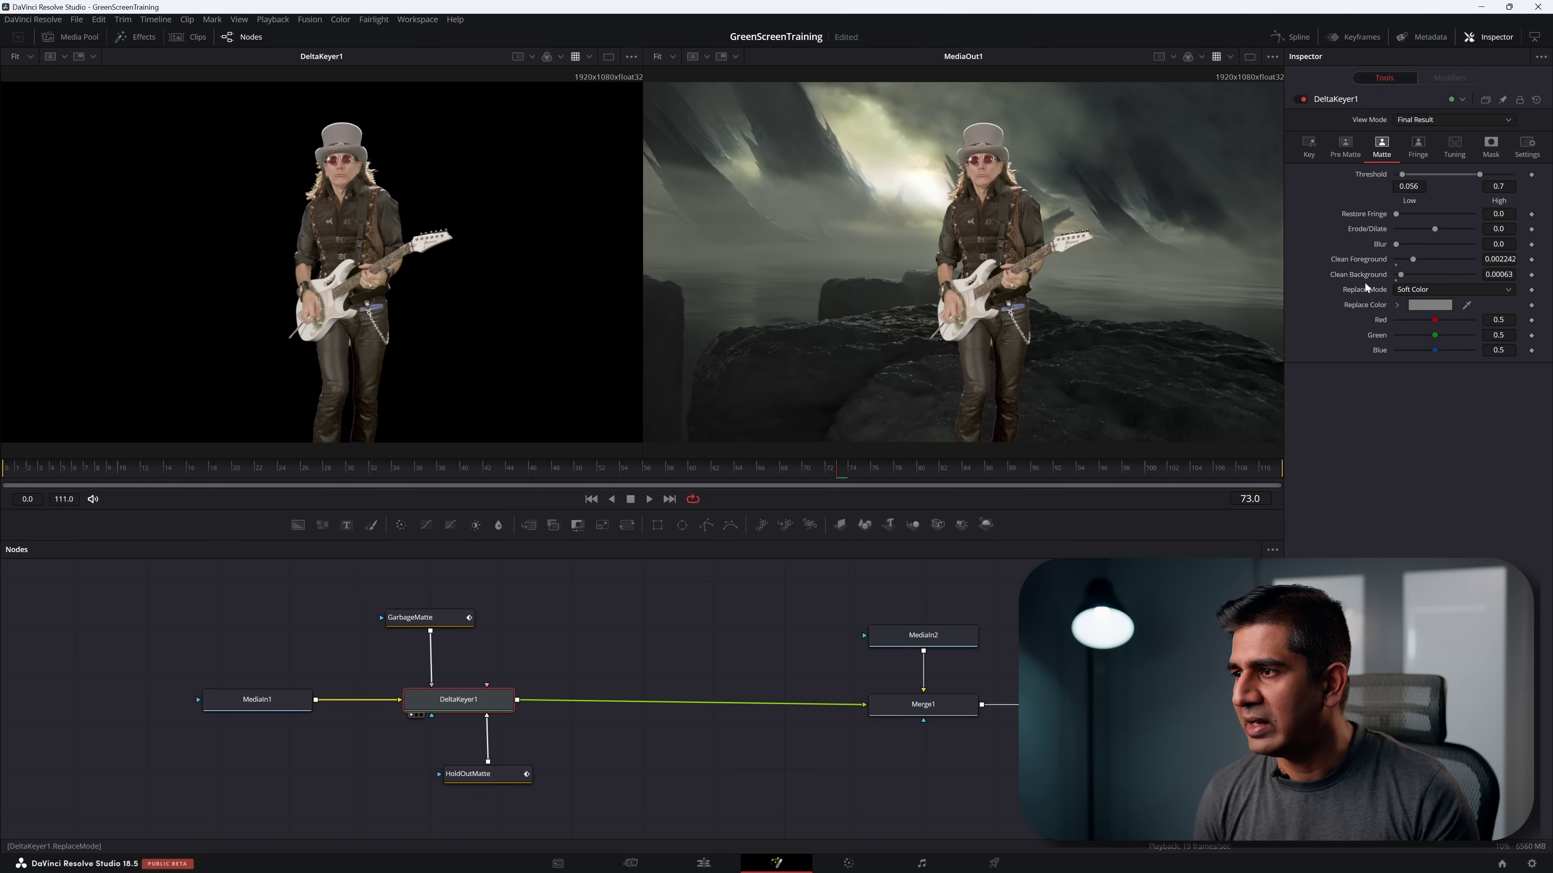
pyautogui.click(1446, 291)
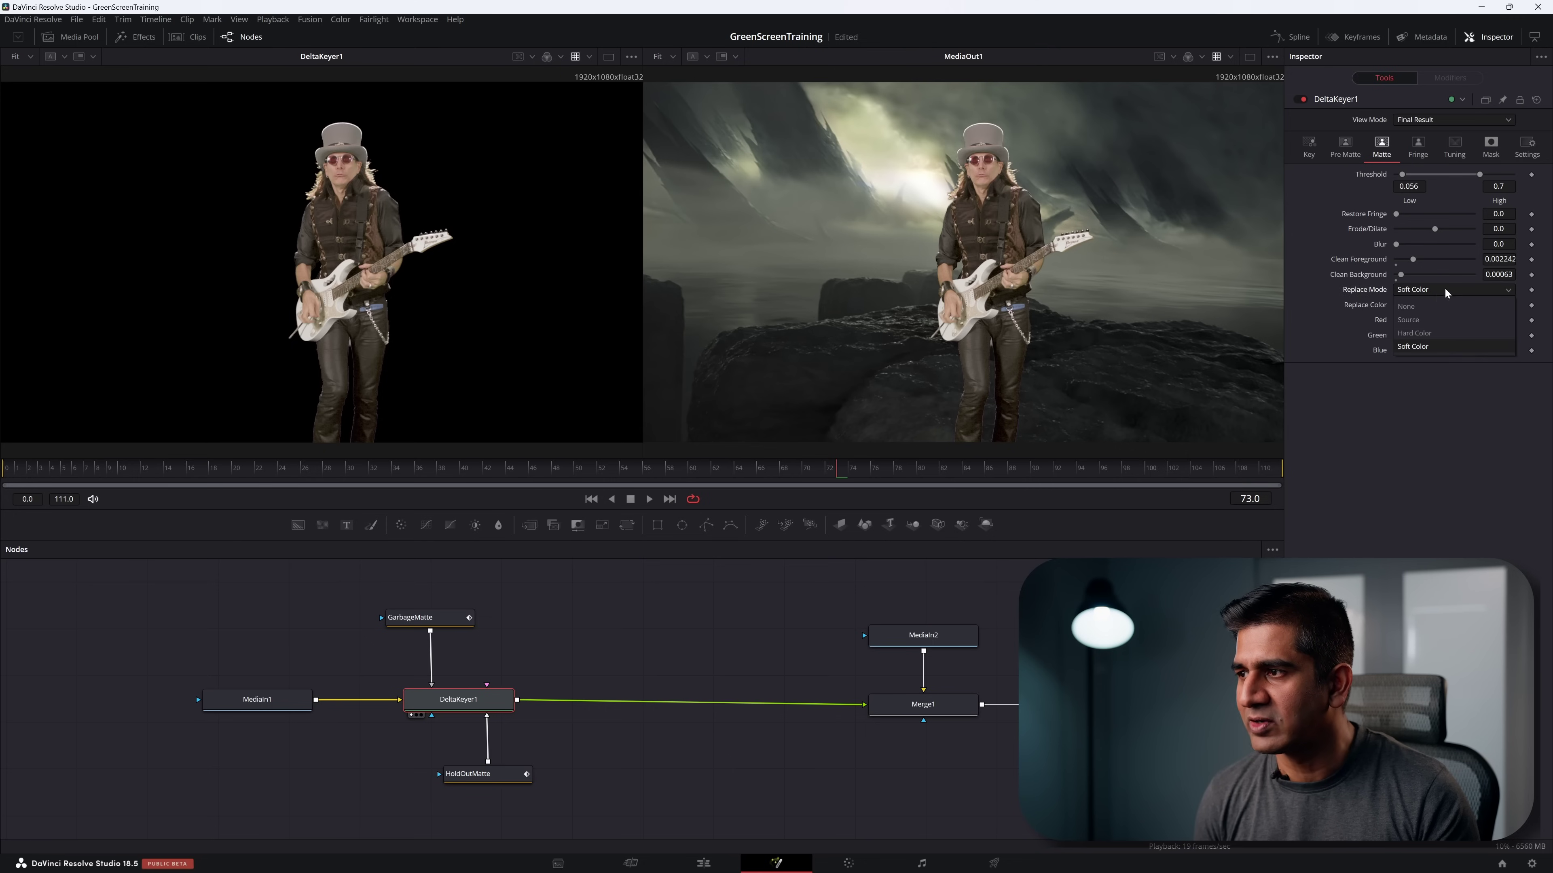
pyautogui.click(1418, 320)
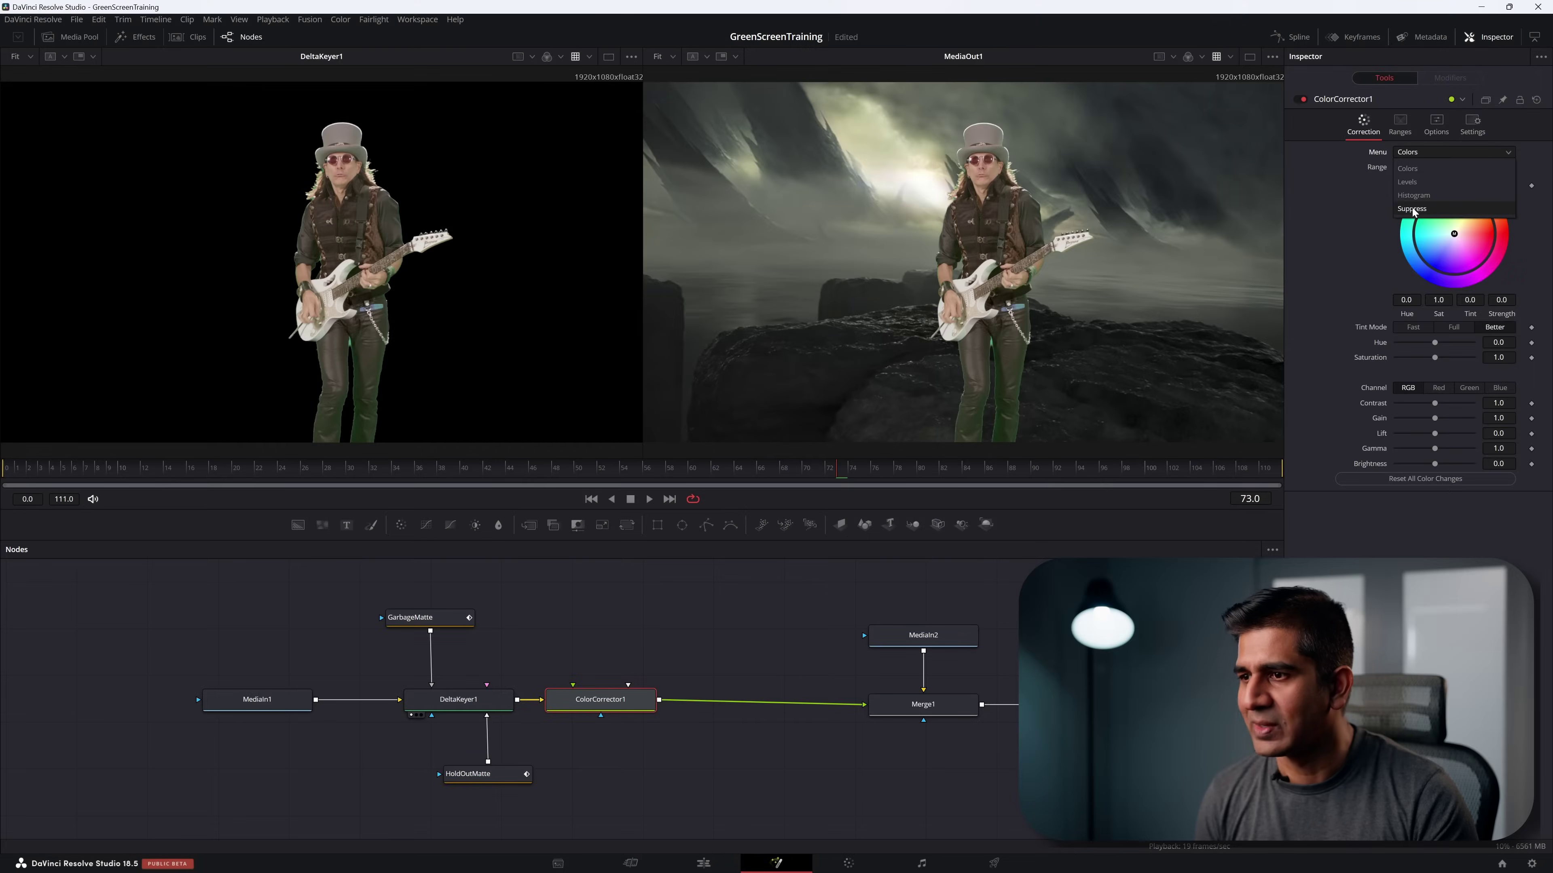
# Step: Switch ColorCorrector1 to Suppress, set green to 0.0 and yellow to 0.4, and inspect the guitarist's leg edges
pyautogui.click(1412, 208)
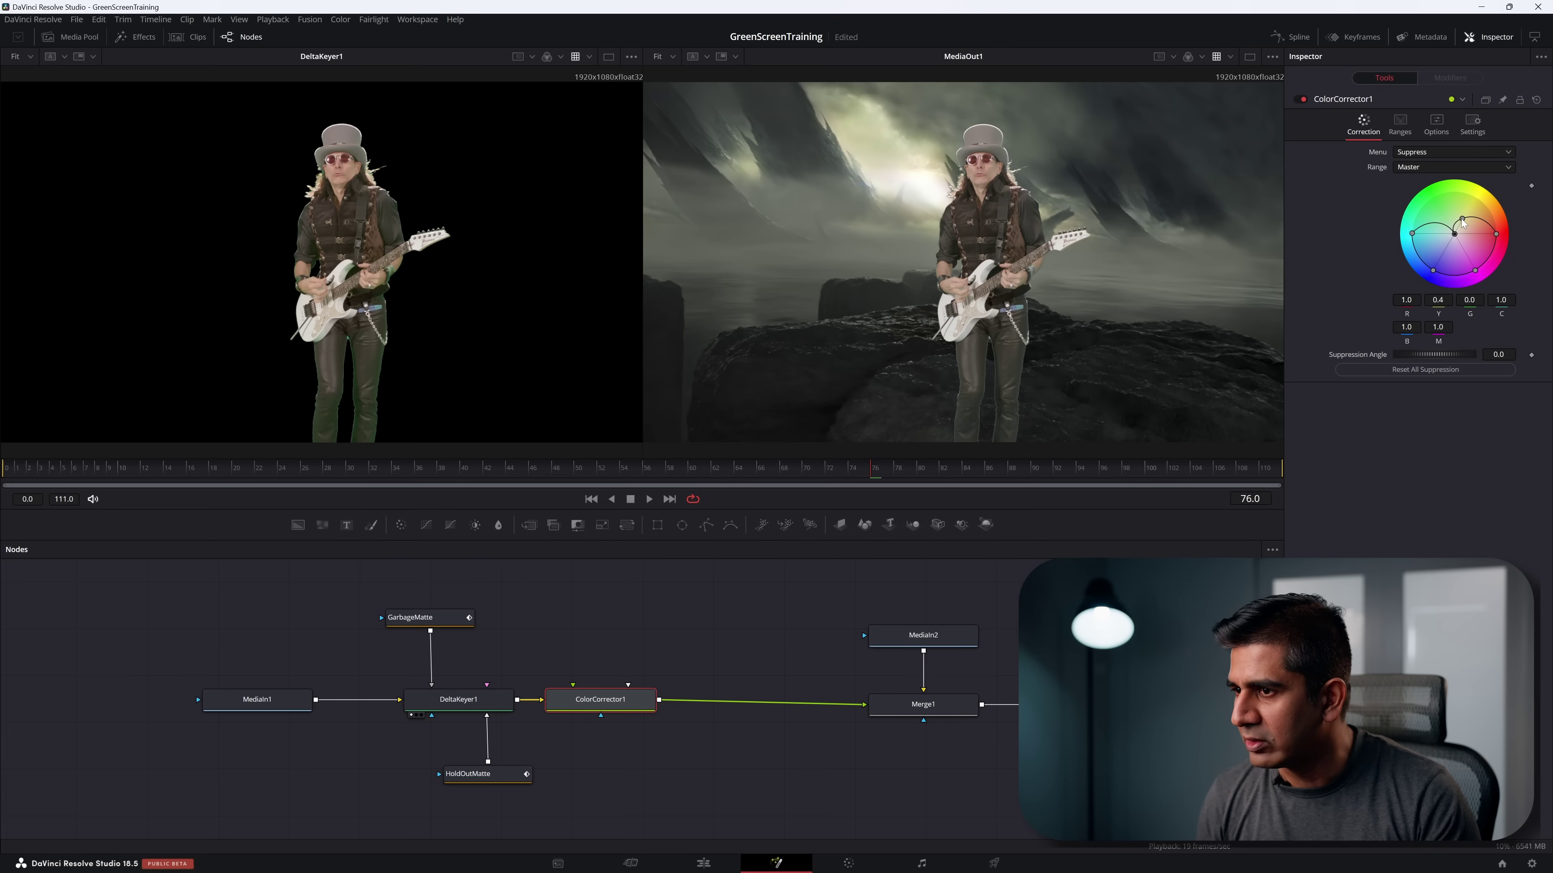
pyautogui.scroll(5, 1027, 376)
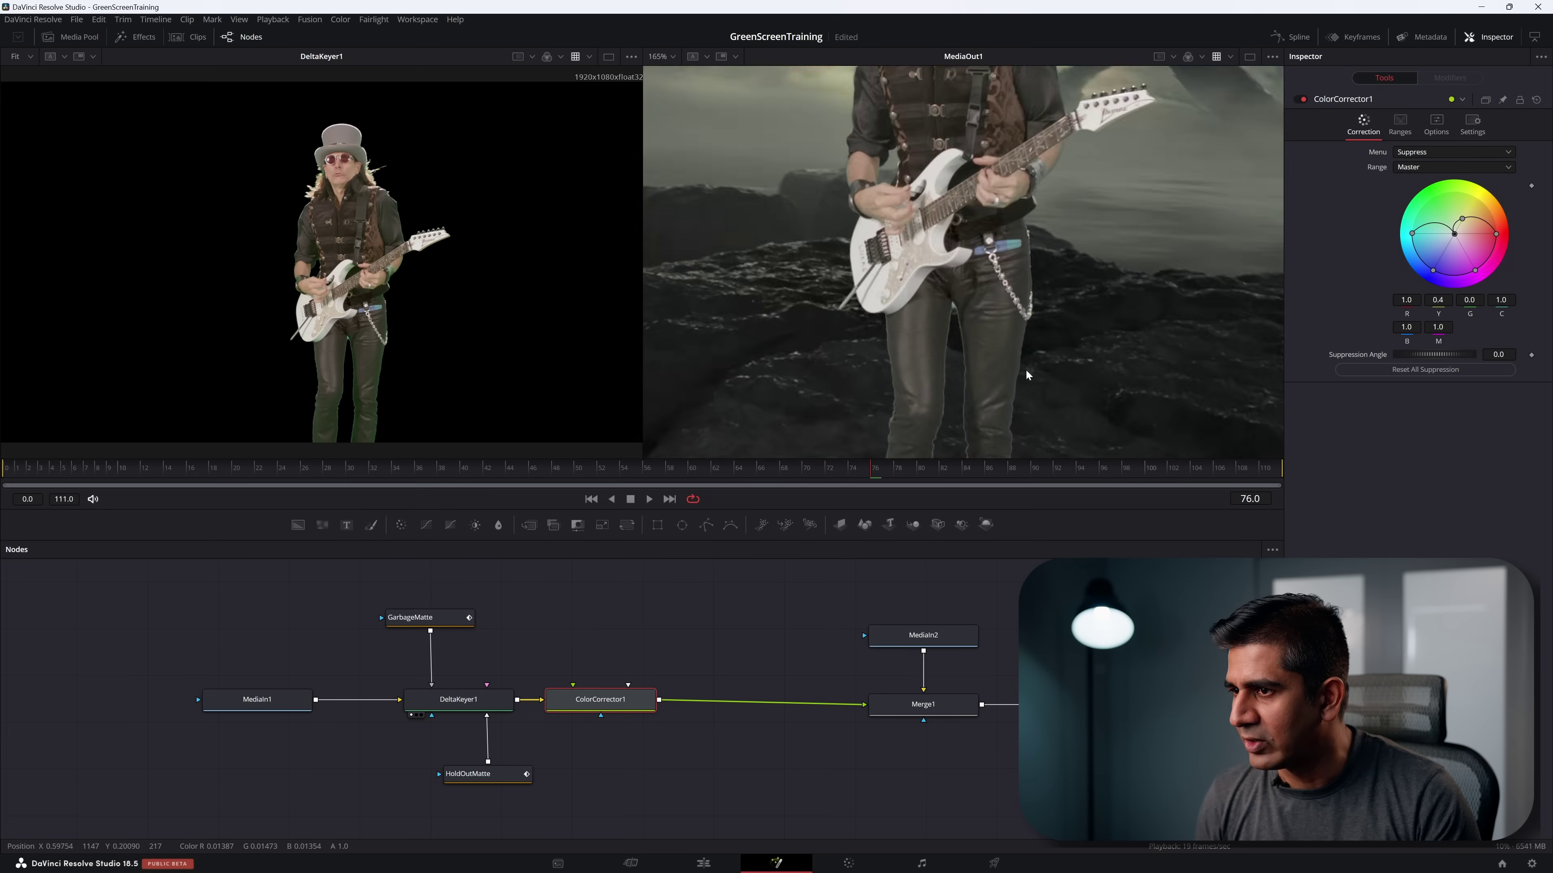
pyautogui.scroll(-5, 1024, 373)
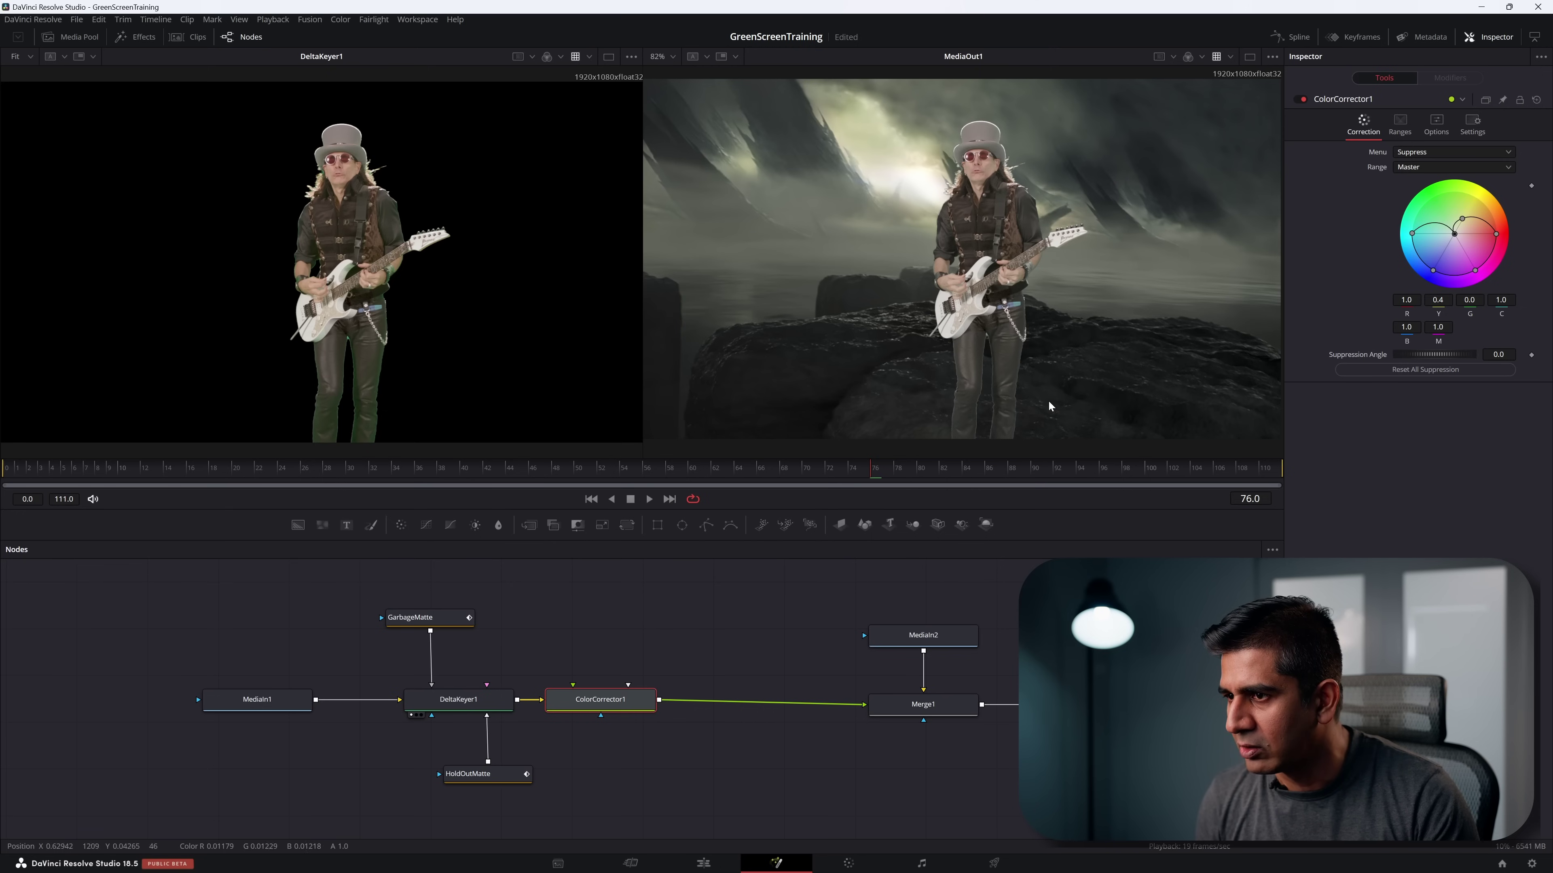
# Step: Move ColorCorrector1 slightly away from DeltaKeyer1 and compare the composite with the correction bypassed and enabled
pyautogui.moveTo(627, 703); pyautogui.dragTo(662, 703)
pyautogui.hotkey('ctrl', 'p')
pyautogui.hotkey('ctrl', 'p')
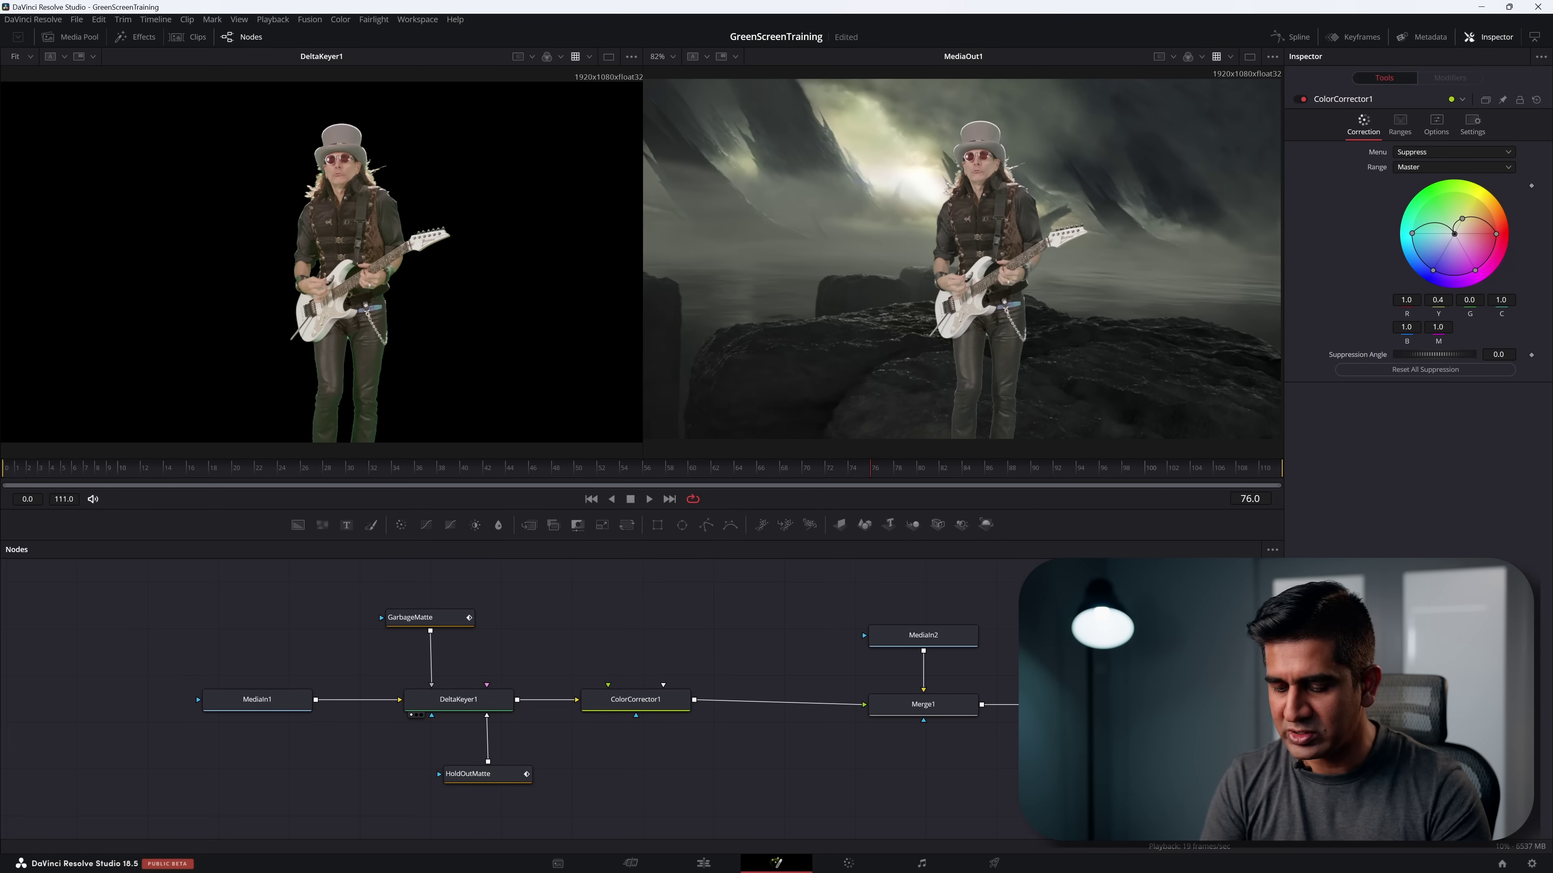
# Step: Add a second MediaOut node above the main node chain and feed it from ColorCorrector1's output
pyautogui.hotkey('shift', 'space')
pyautogui.write('media')
pyautogui.press('Down')
pyautogui.press('Return')
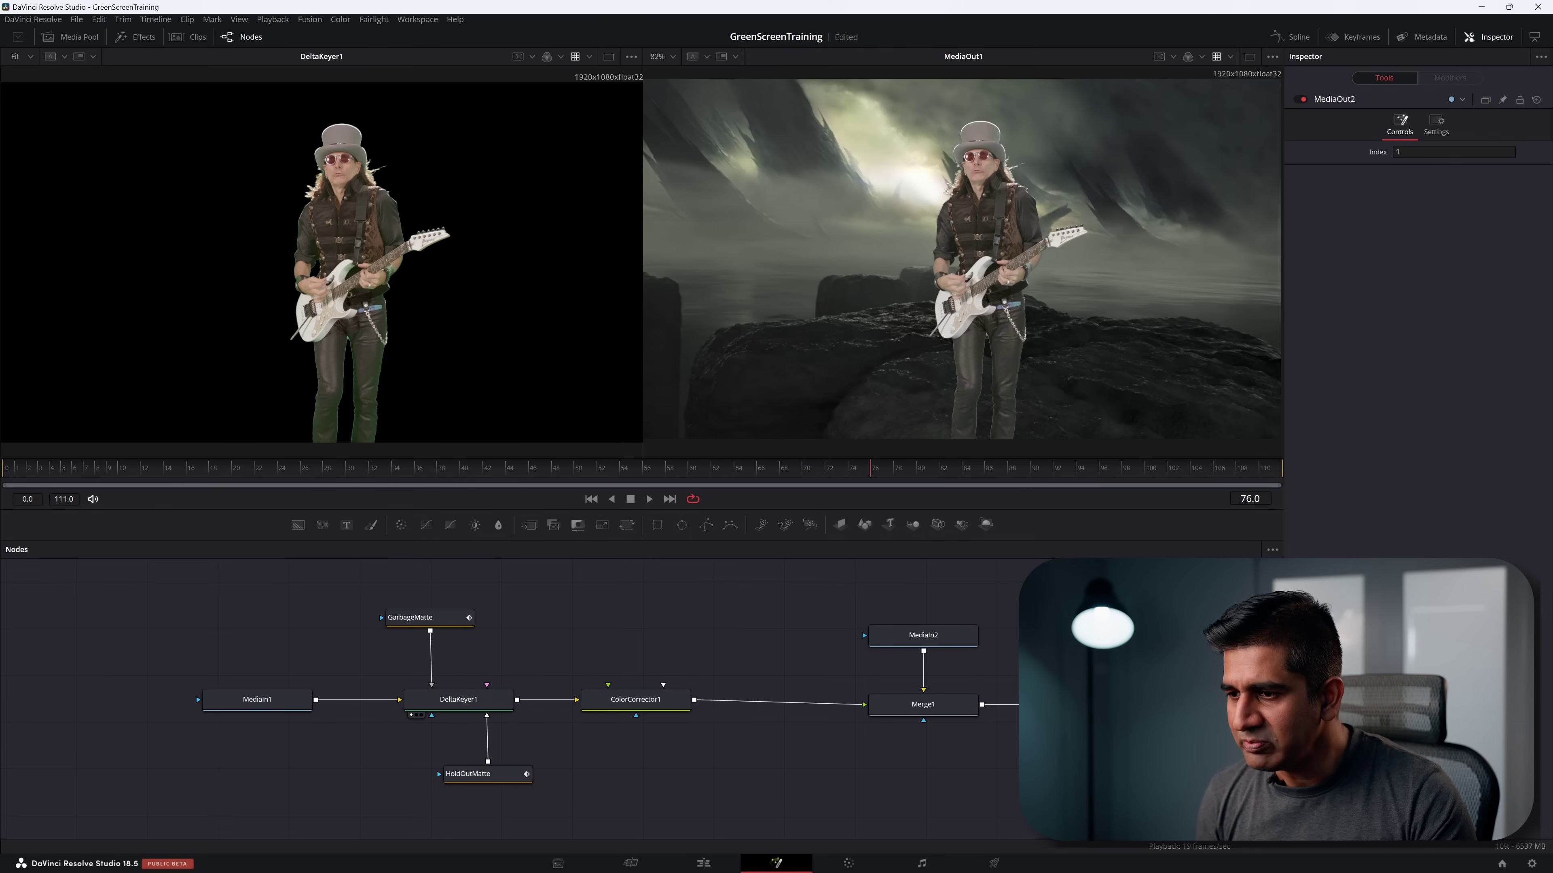
pyautogui.click(782, 608)
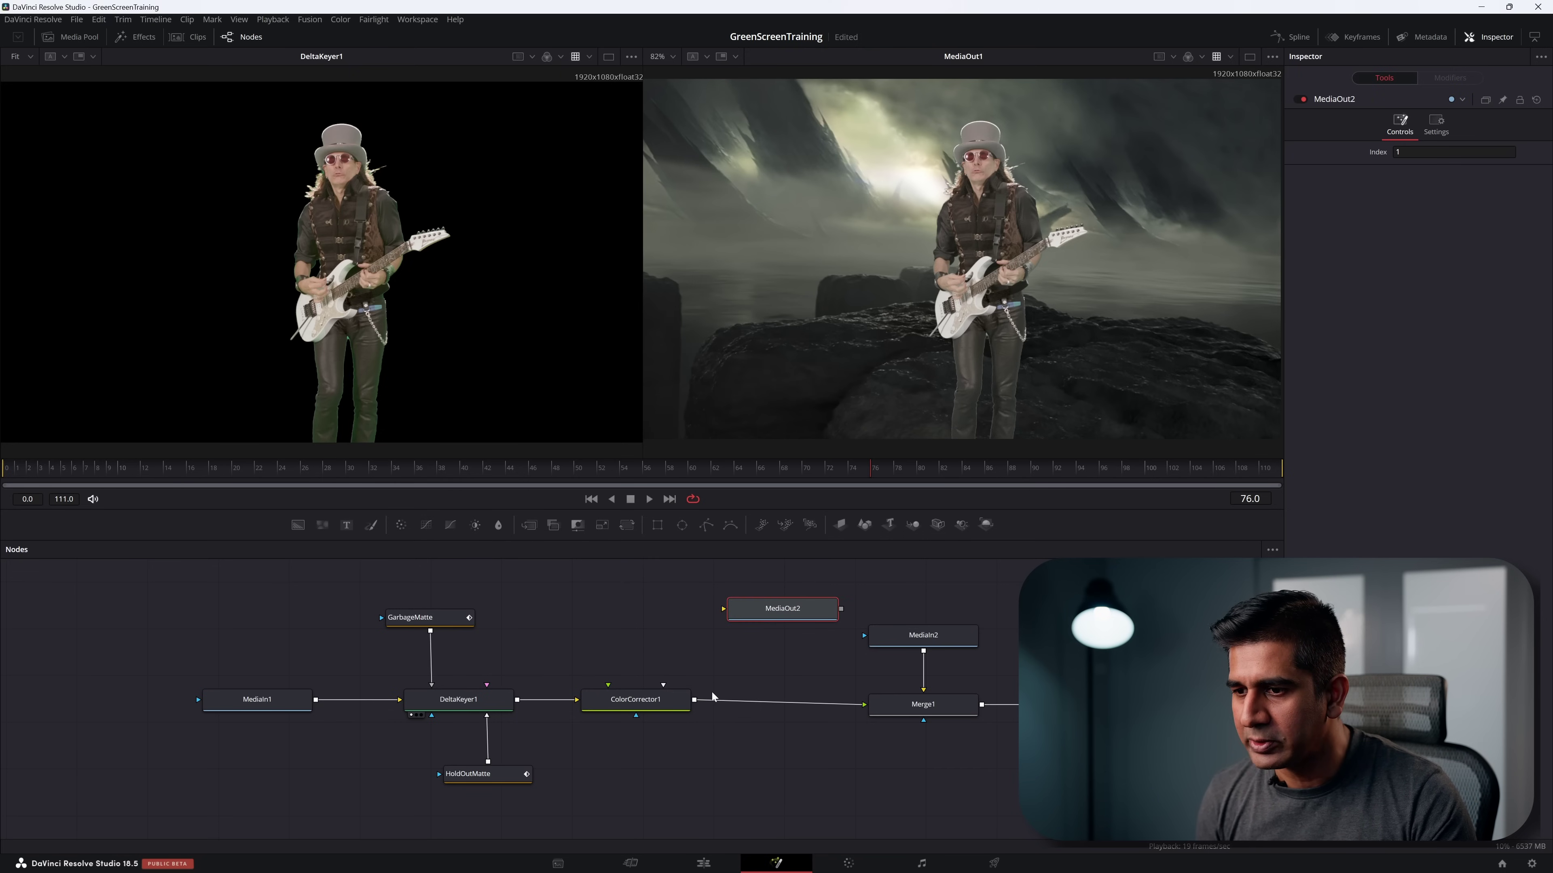
pyautogui.moveTo(693, 705); pyautogui.dragTo(722, 610)
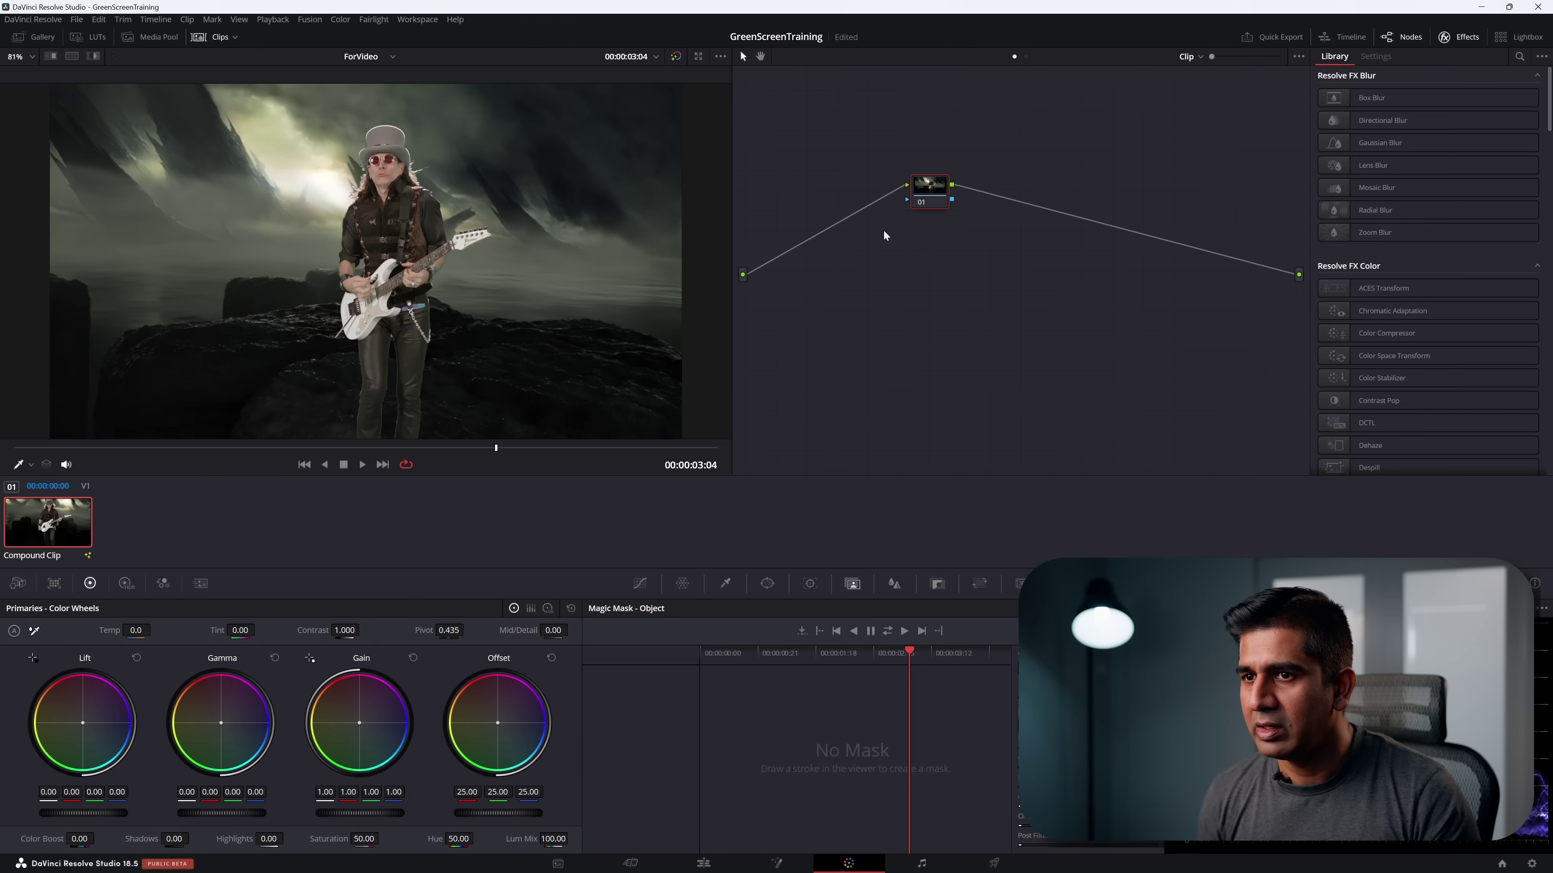
# Step: Push the clip's Offset color balance strongly toward green as a test, and check the MediaOut2 node in Fusion
pyautogui.moveTo(496, 721); pyautogui.dragTo(476, 746)
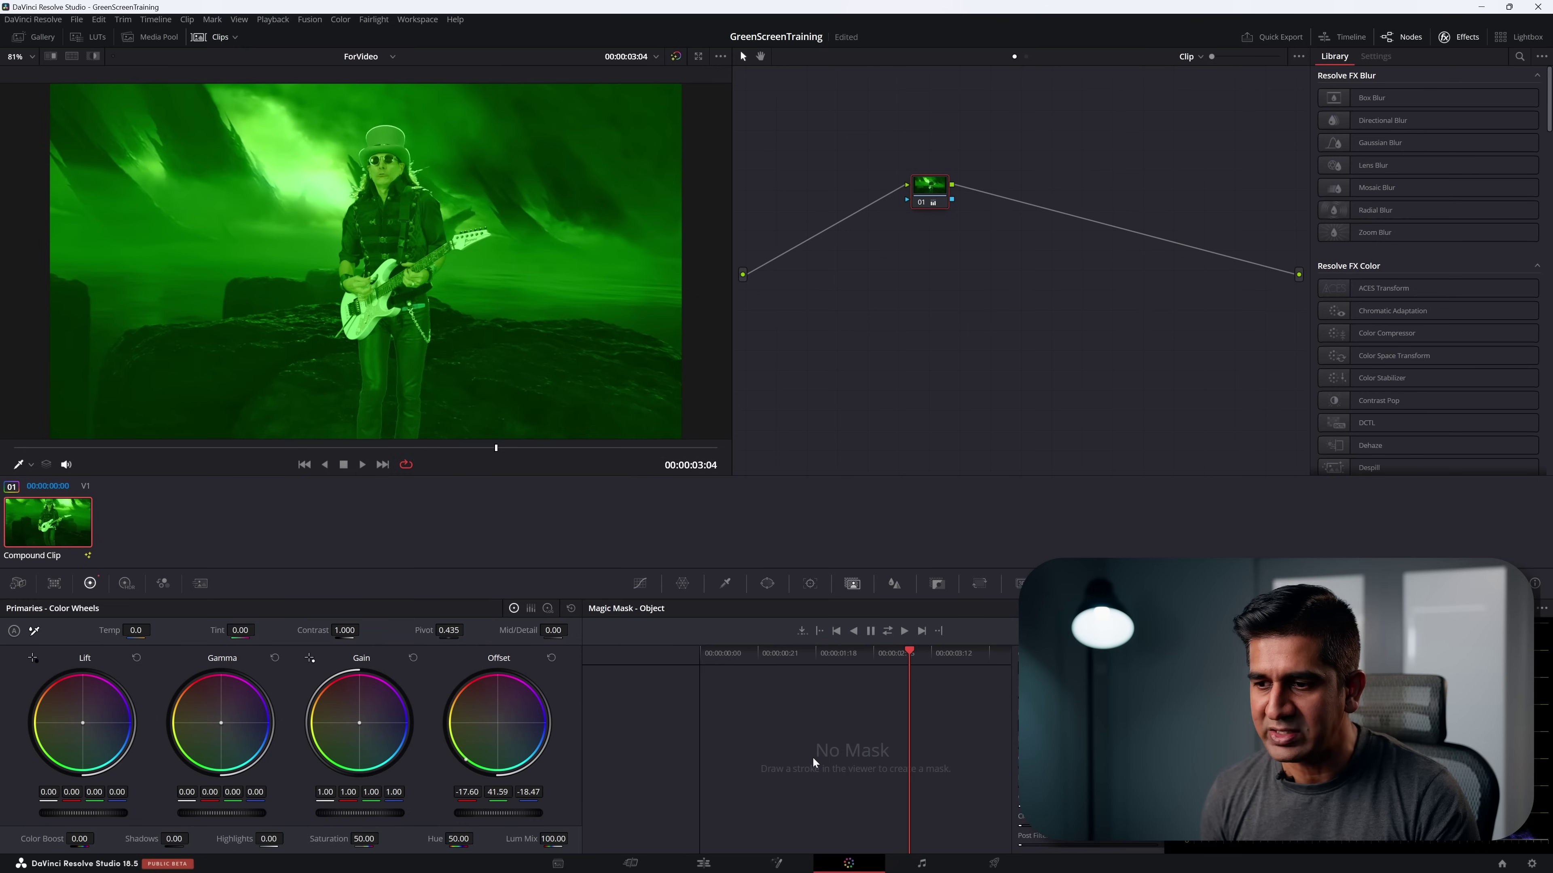
pyautogui.click(776, 862)
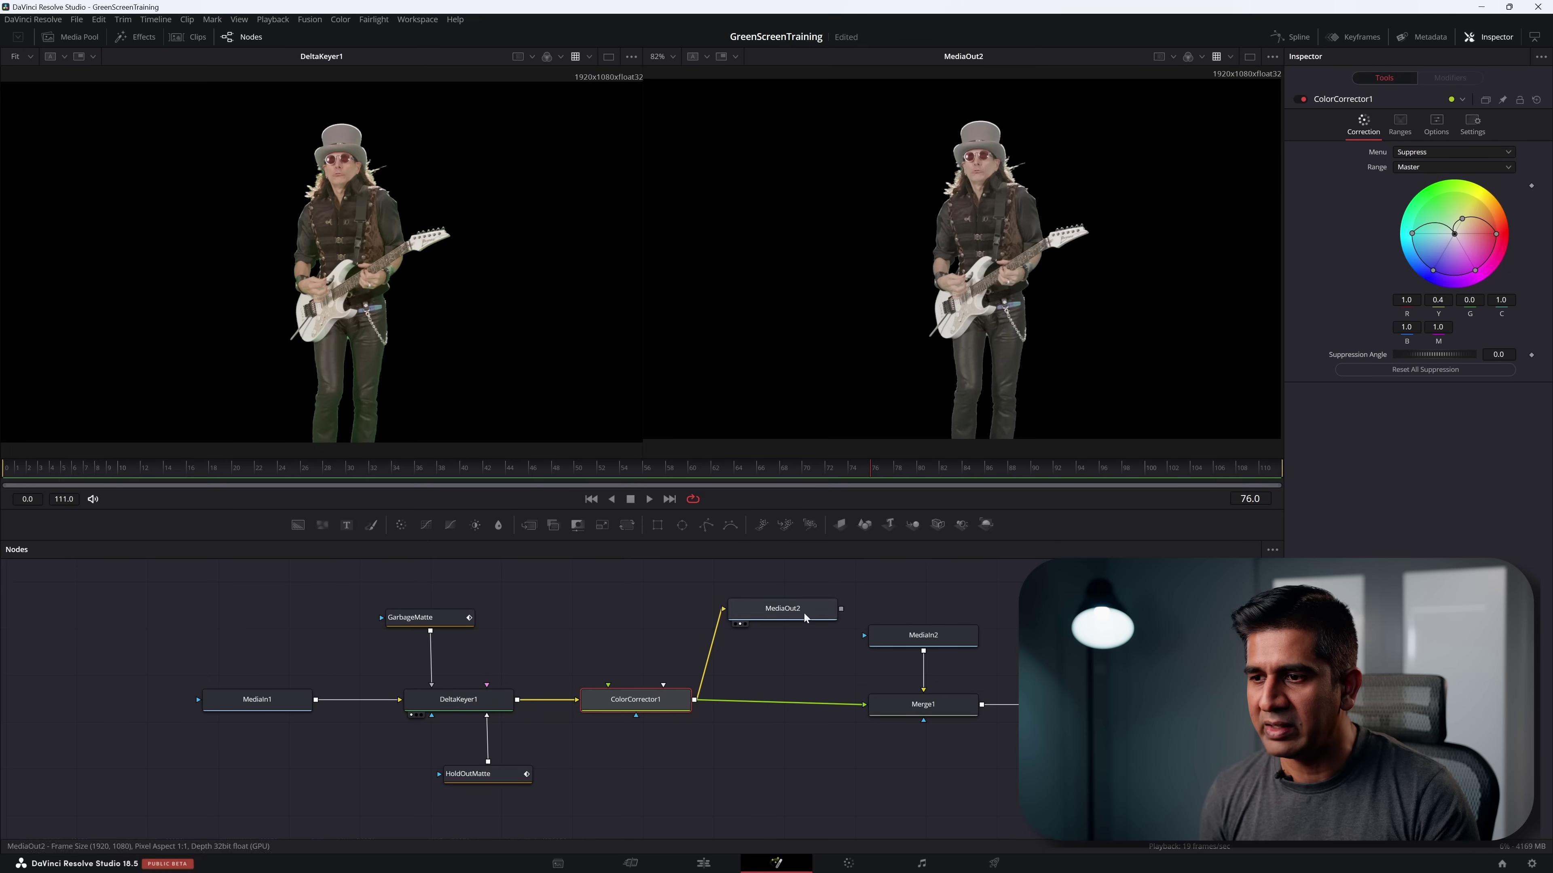
# Step: On the Color page, add a second source to the node graph and connect it to node 01's key input
pyautogui.click(867, 864)
pyautogui.rightClick(847, 296)
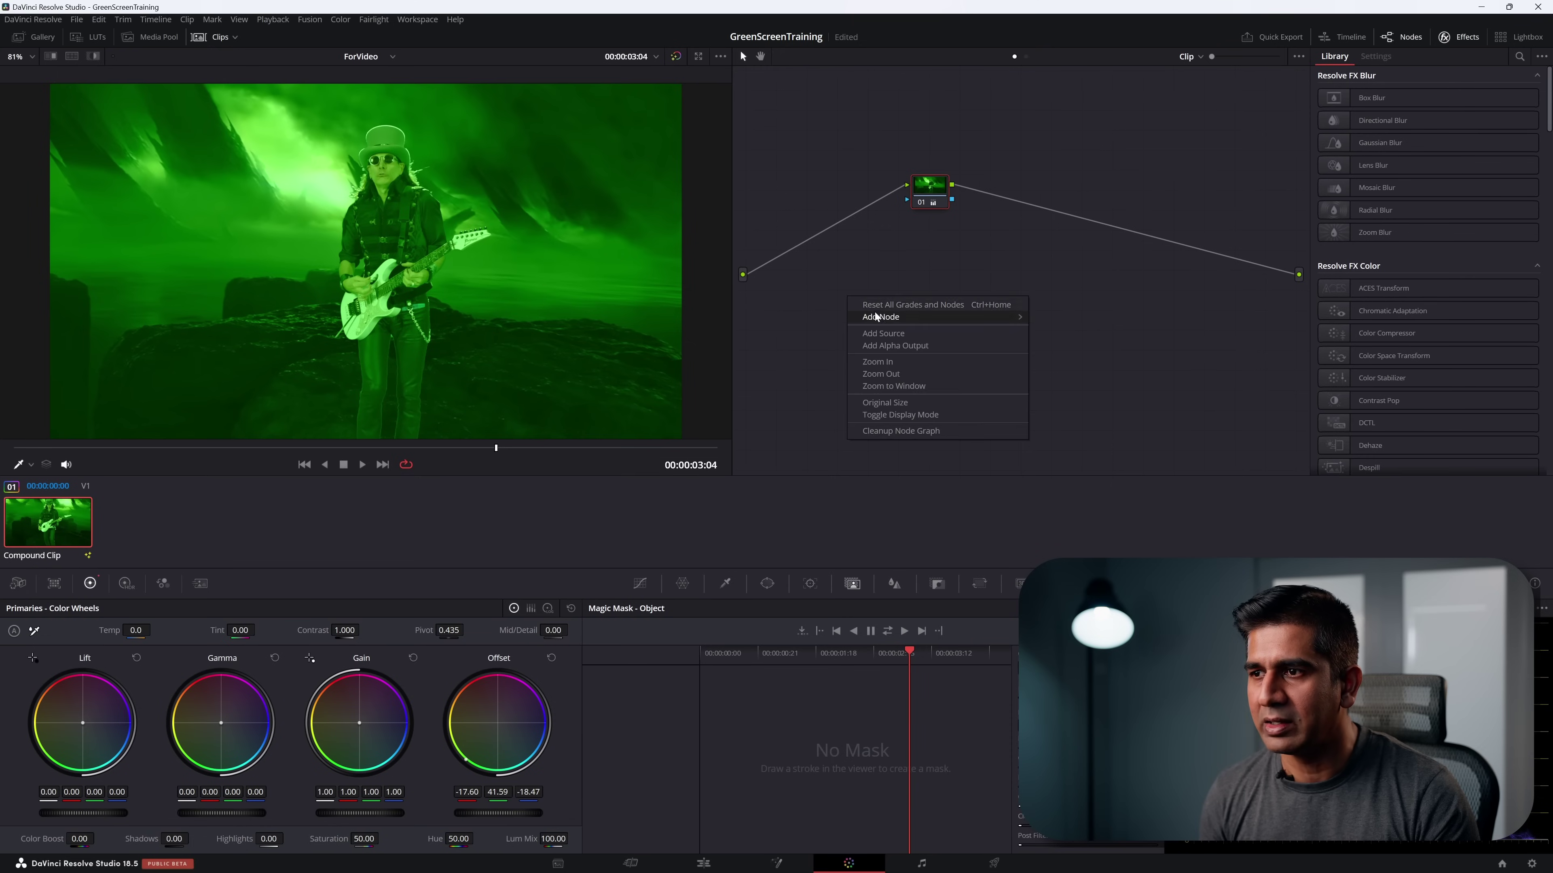
pyautogui.click(868, 333)
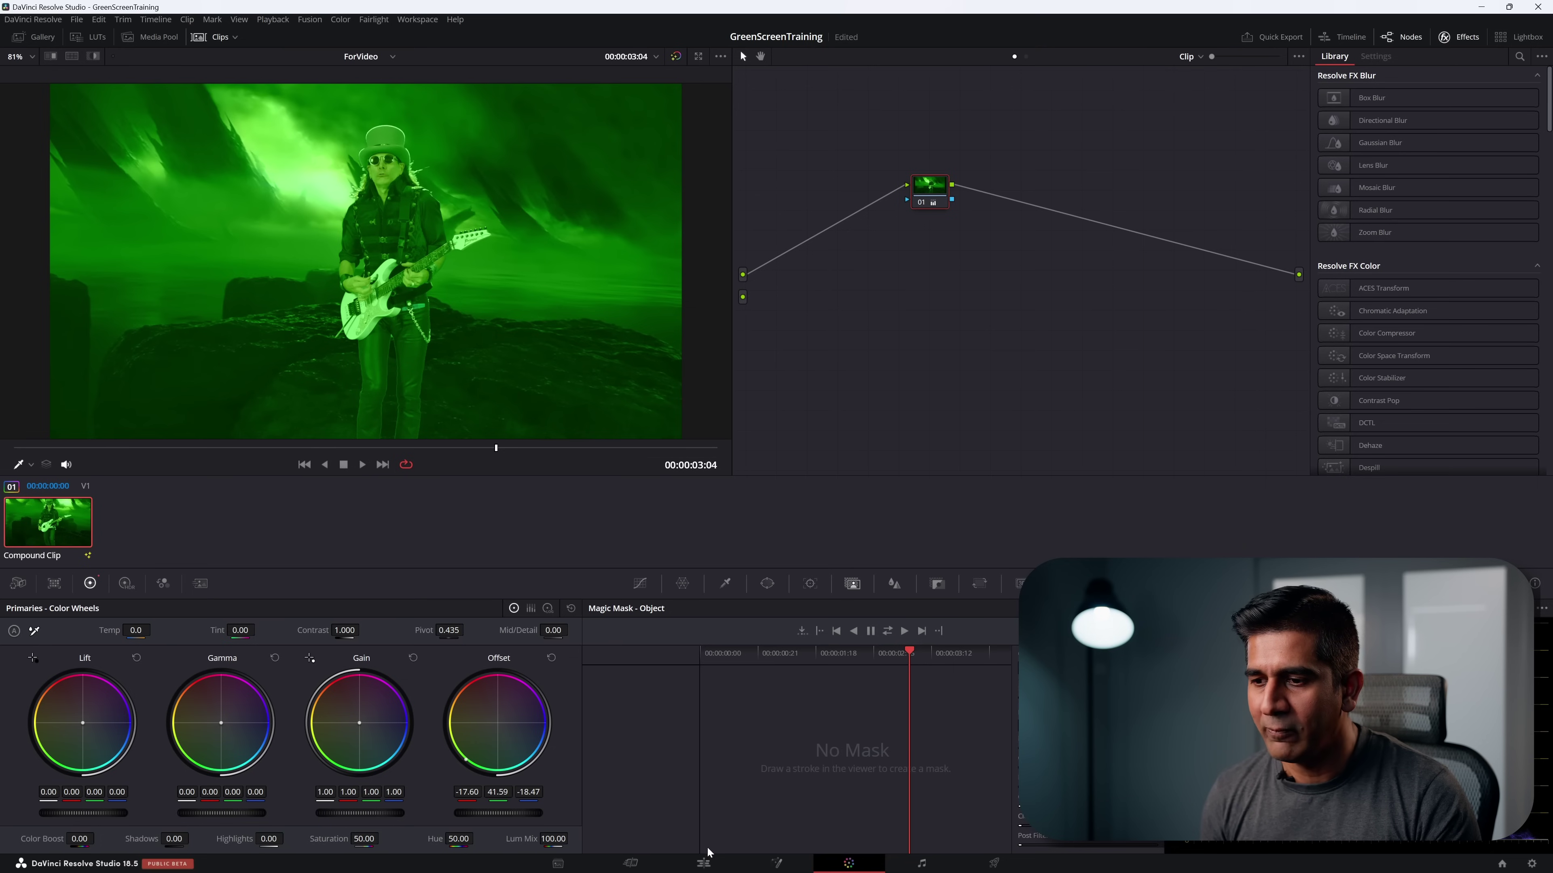
pyautogui.click(771, 864)
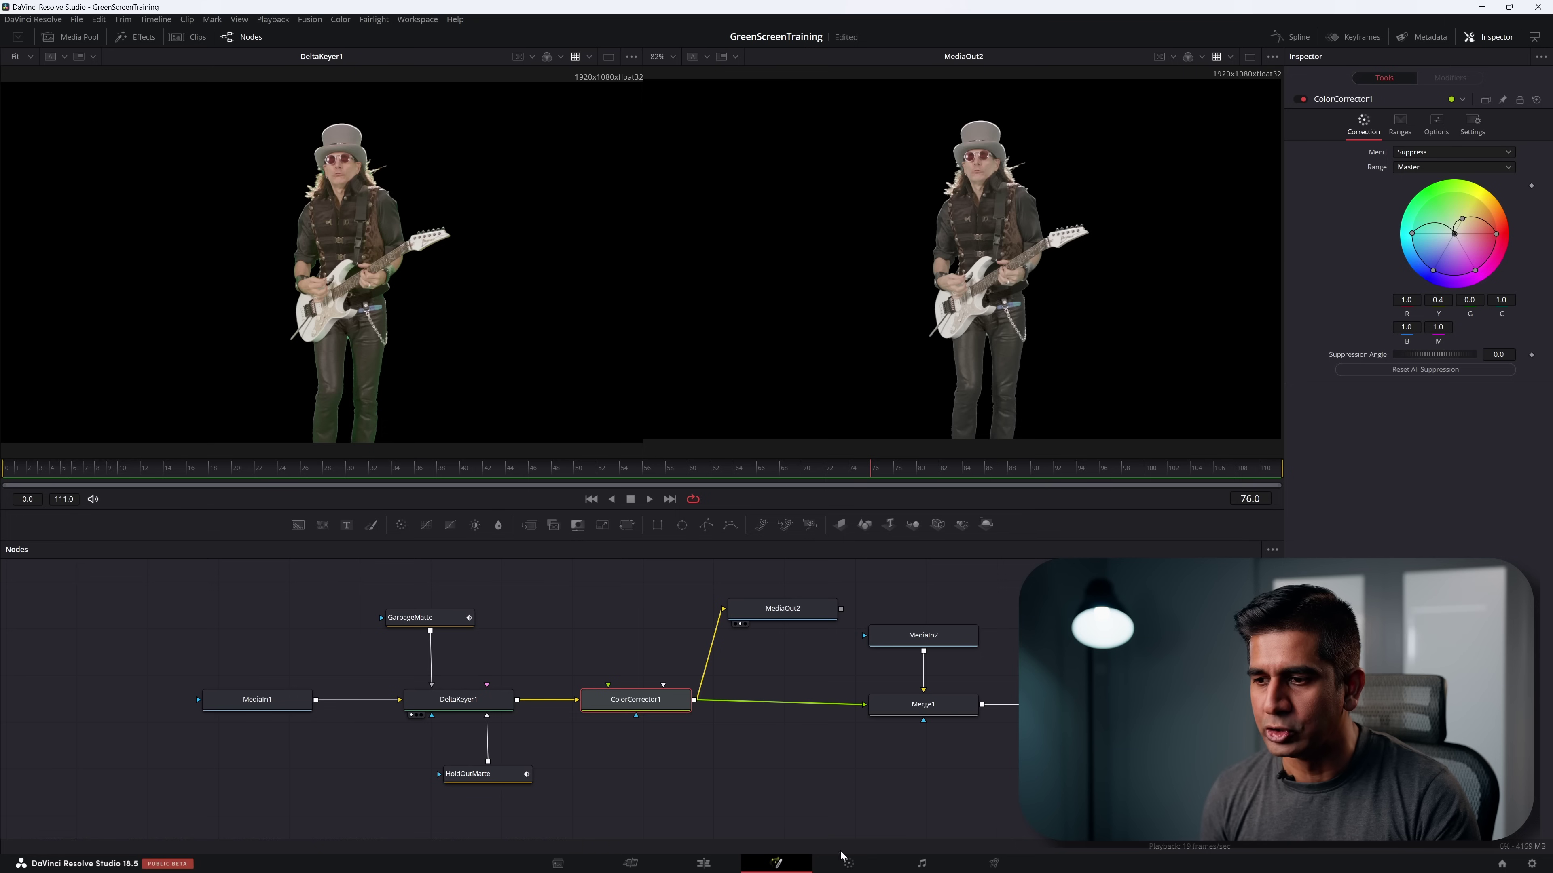
pyautogui.click(849, 863)
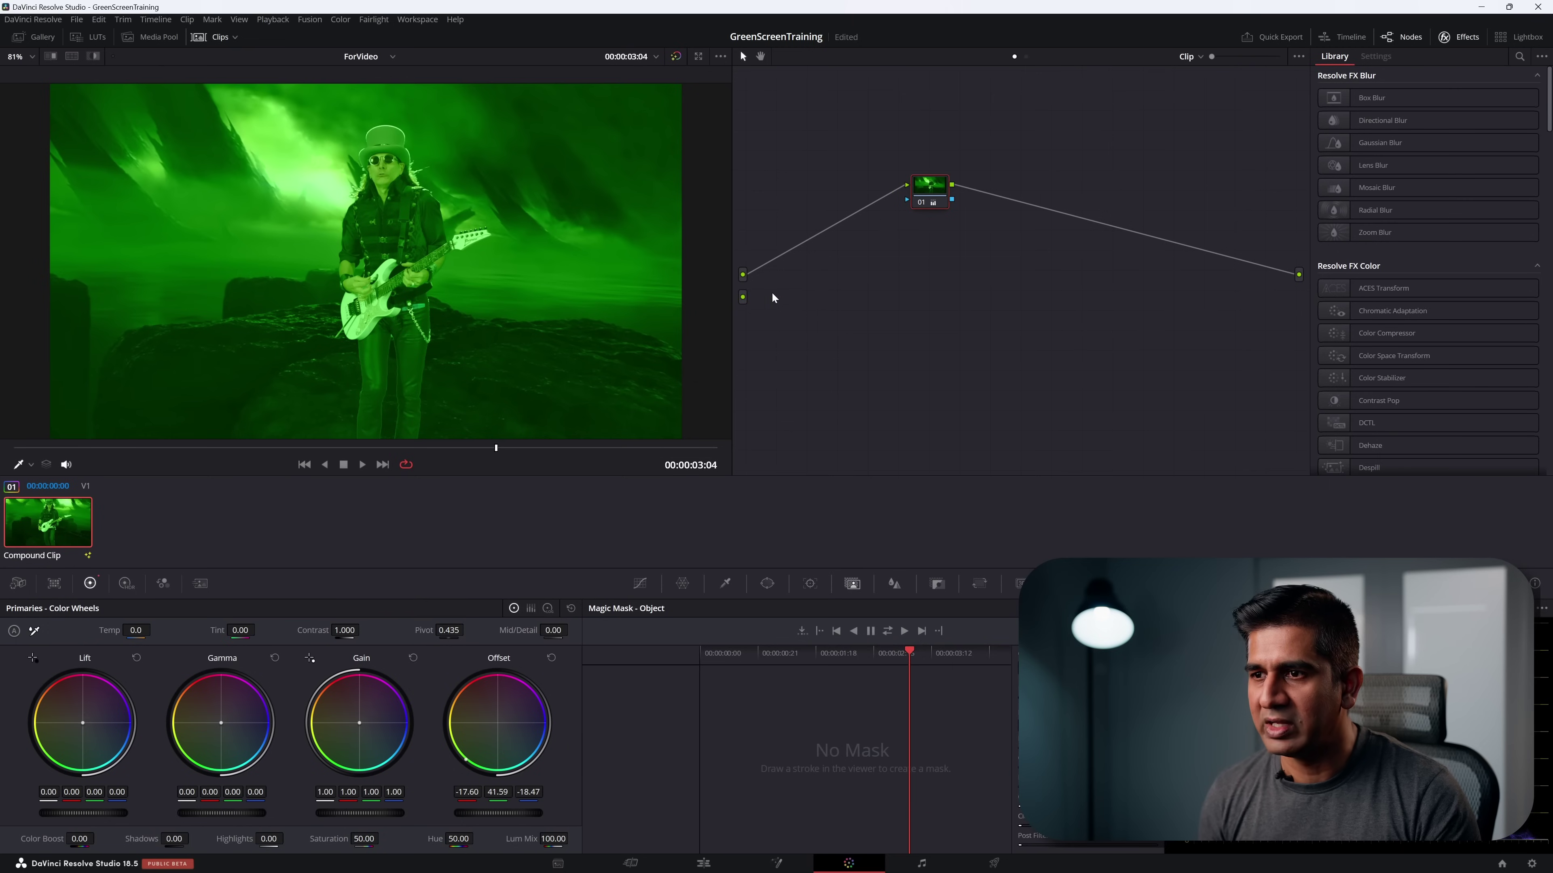
pyautogui.moveTo(910, 200); pyautogui.dragTo(908, 200)
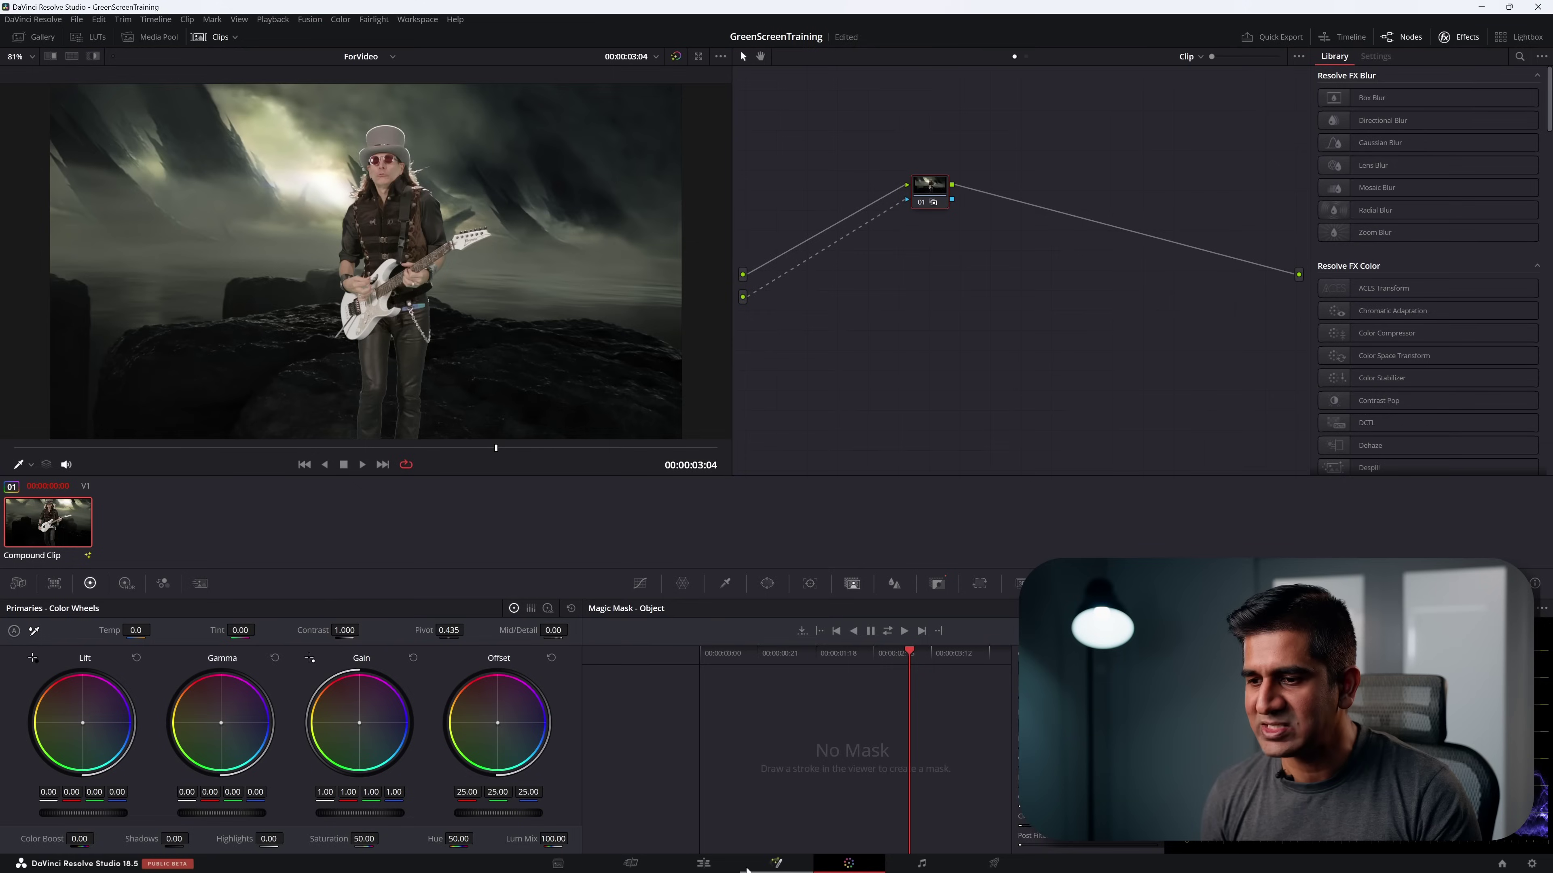
# Step: Review the Fusion nodes, and on the Color page tint the guitarist's Gamma slightly green and lower its master to -0.07
pyautogui.click(775, 862)
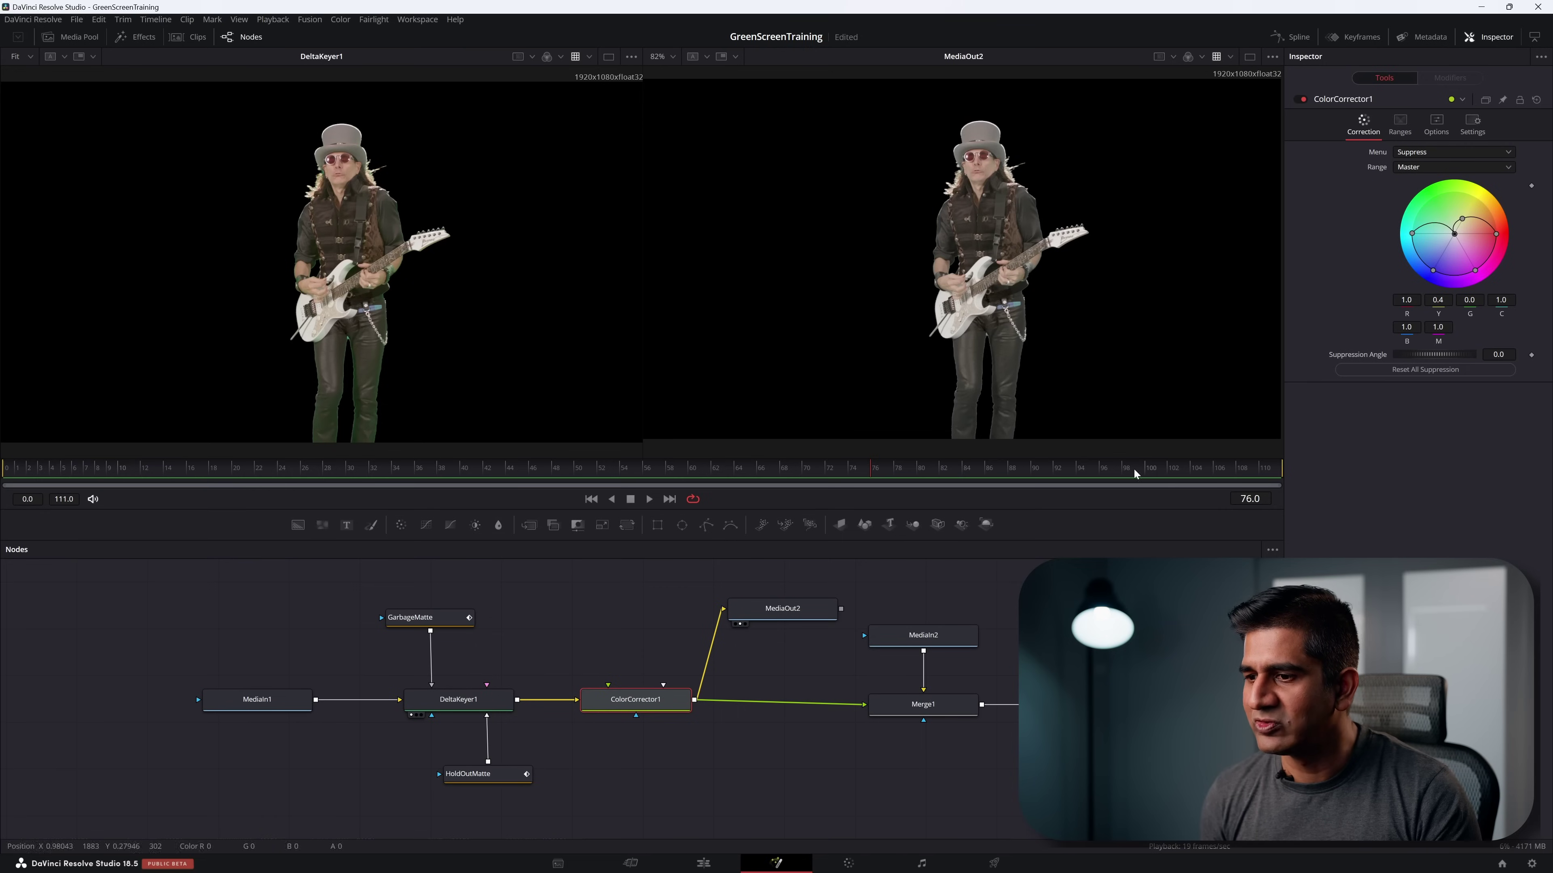
pyautogui.click(858, 859)
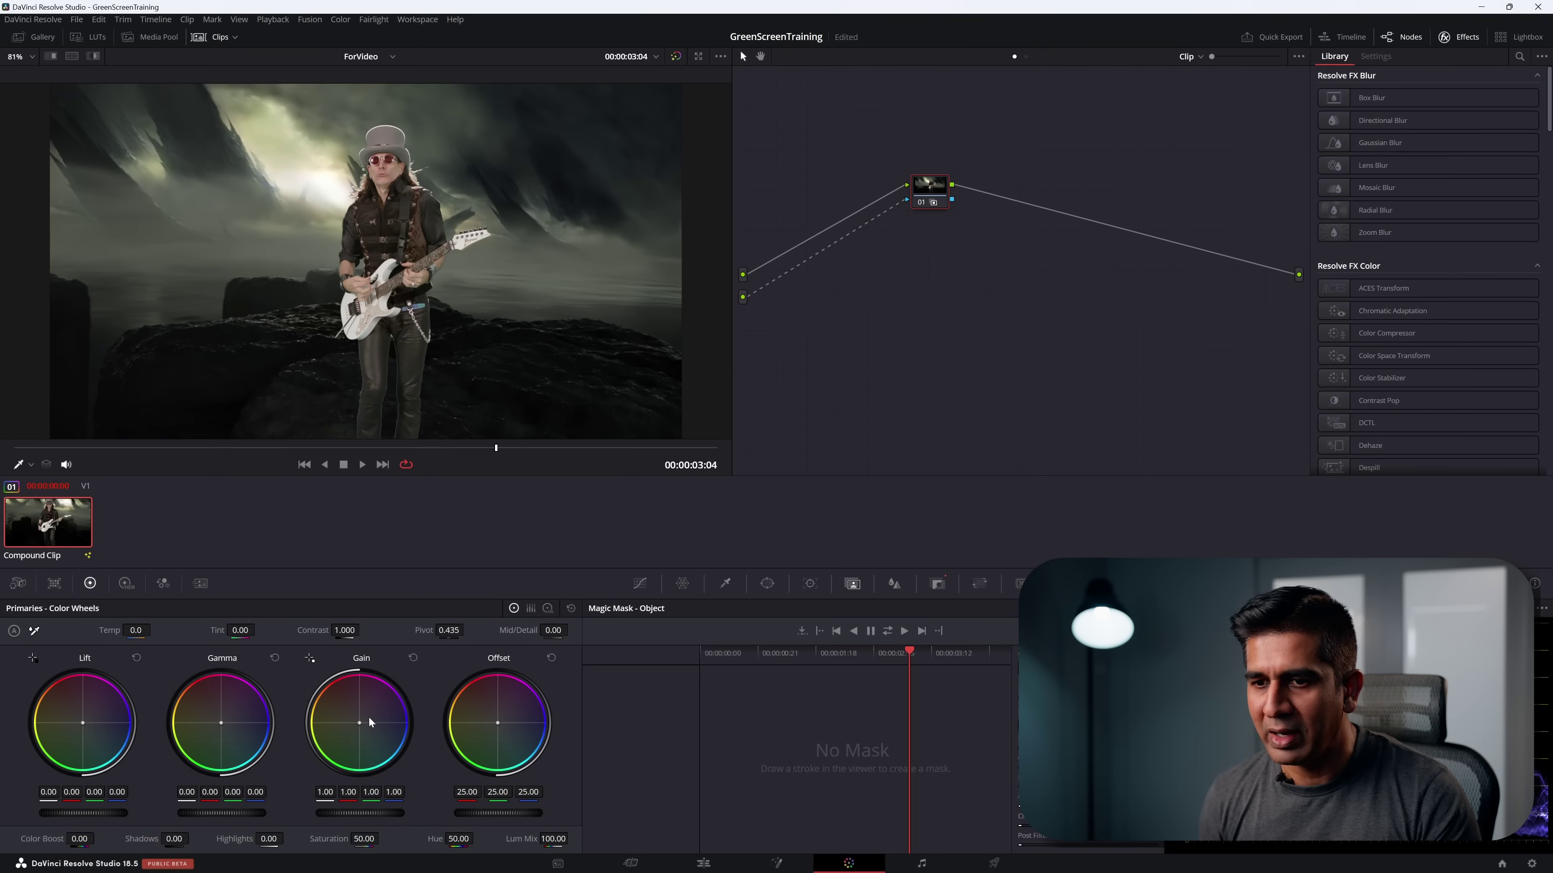
pyautogui.click(221, 724)
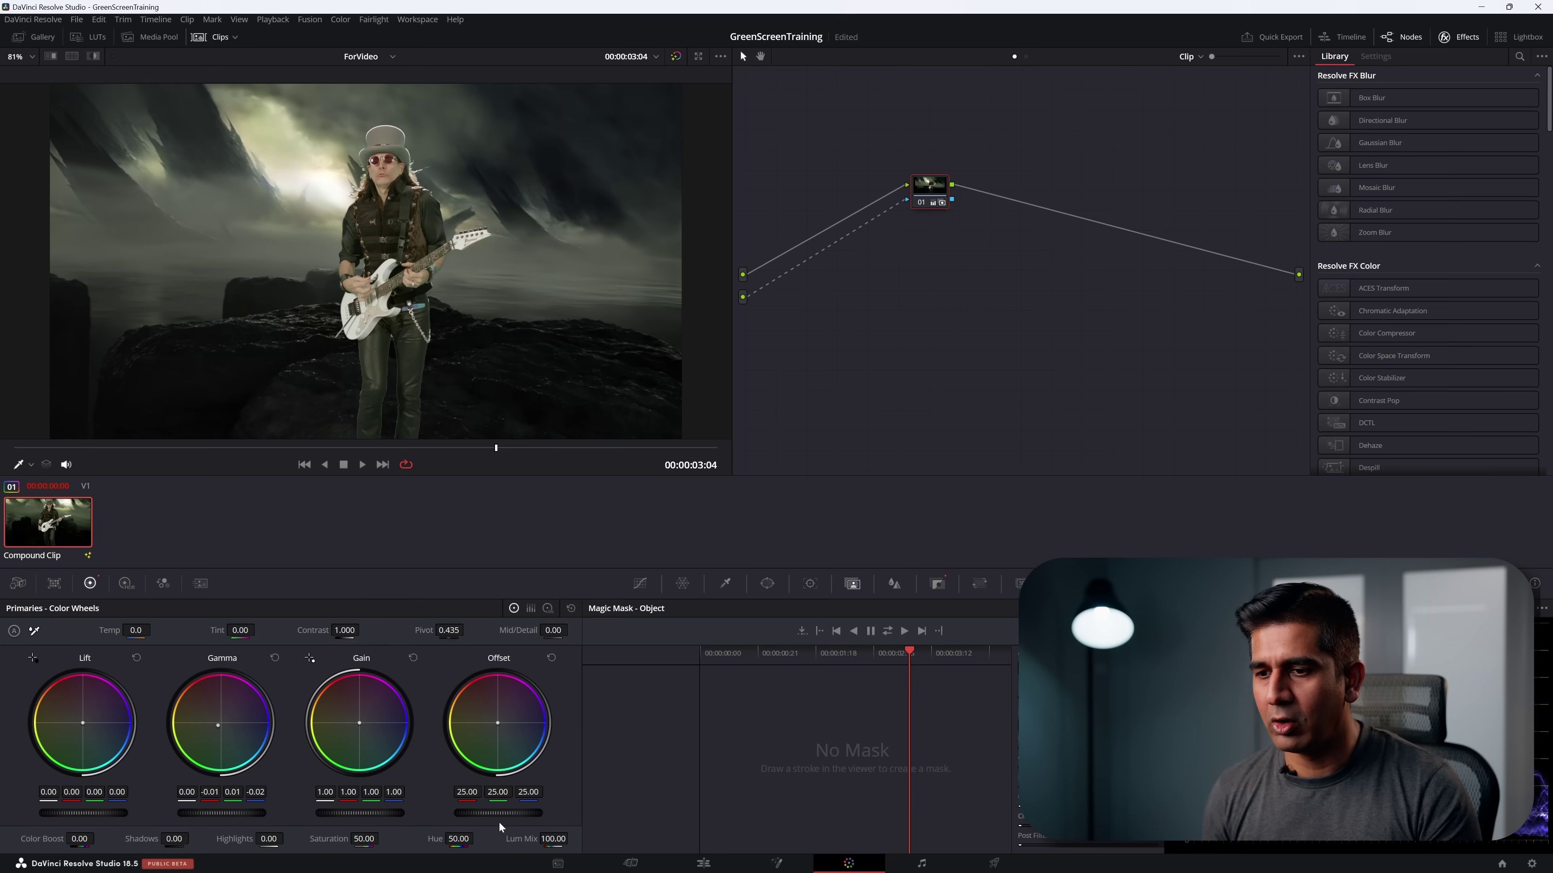
pyautogui.scroll(-2, 226, 813)
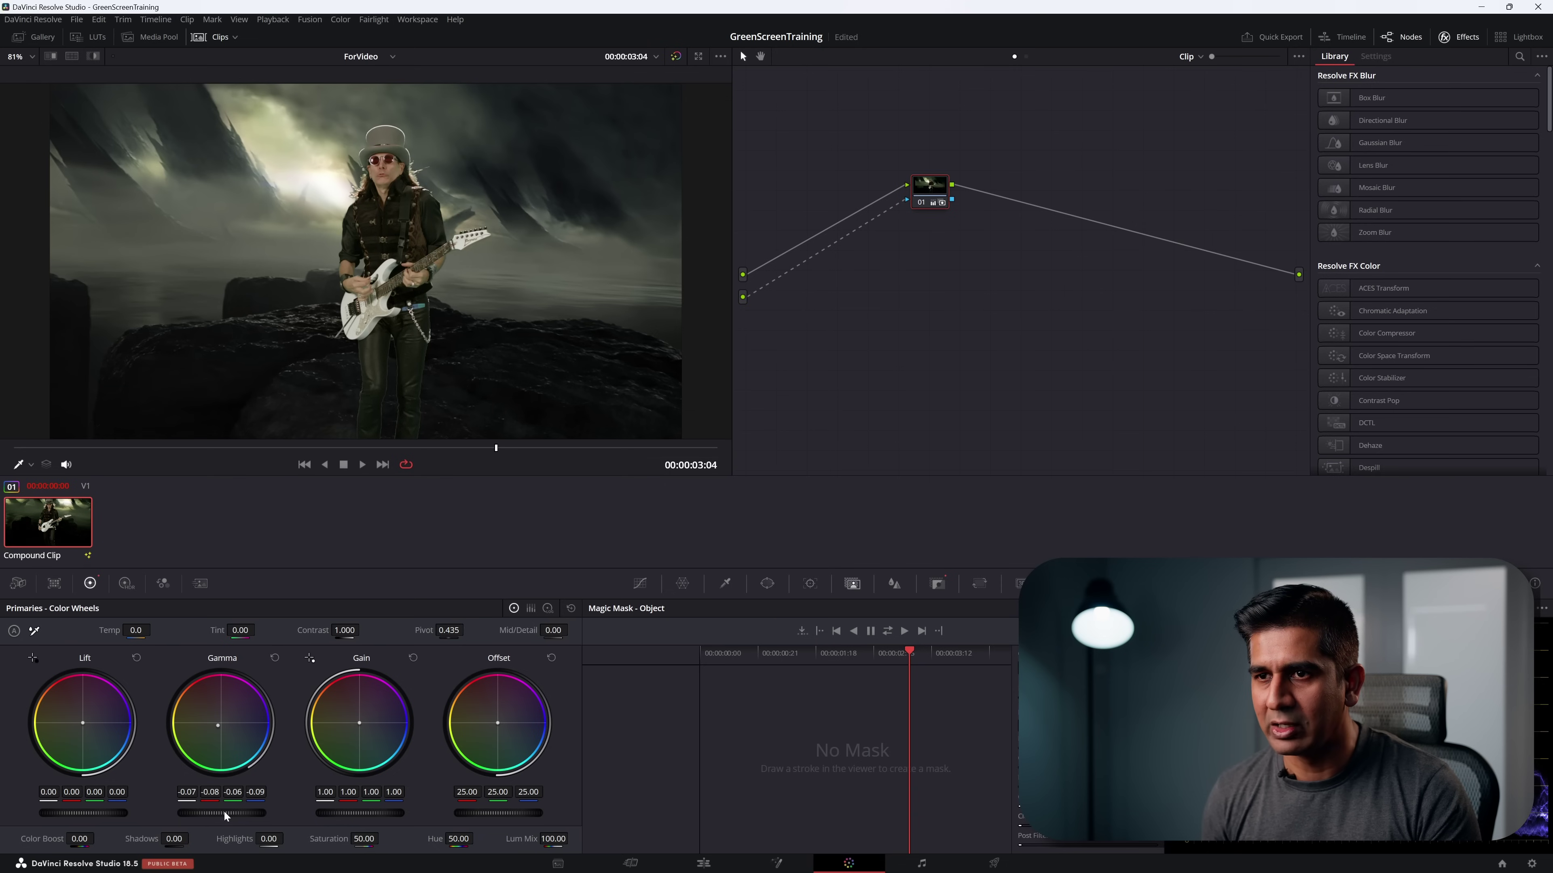
# Step: Refine the guitarist's grade with Lift at -0.02, Gain at 1.03, Saturation at 62.20 and Offset at 24.50
pyautogui.scroll(-2, 76, 813)
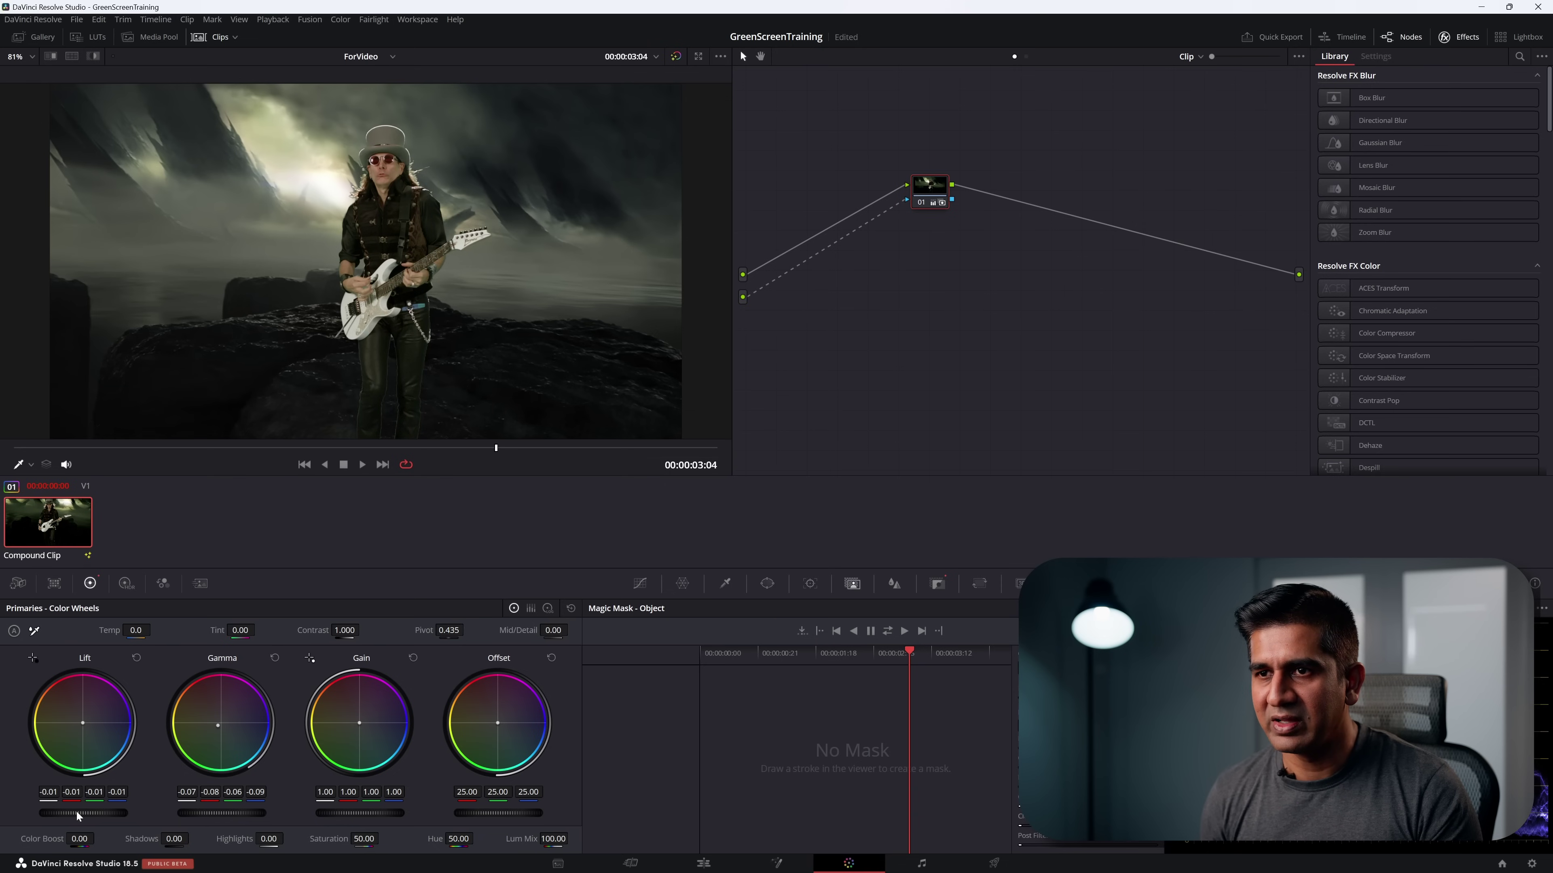
pyautogui.scroll(2, 372, 809)
pyautogui.moveTo(364, 839); pyautogui.dragTo(383, 836)
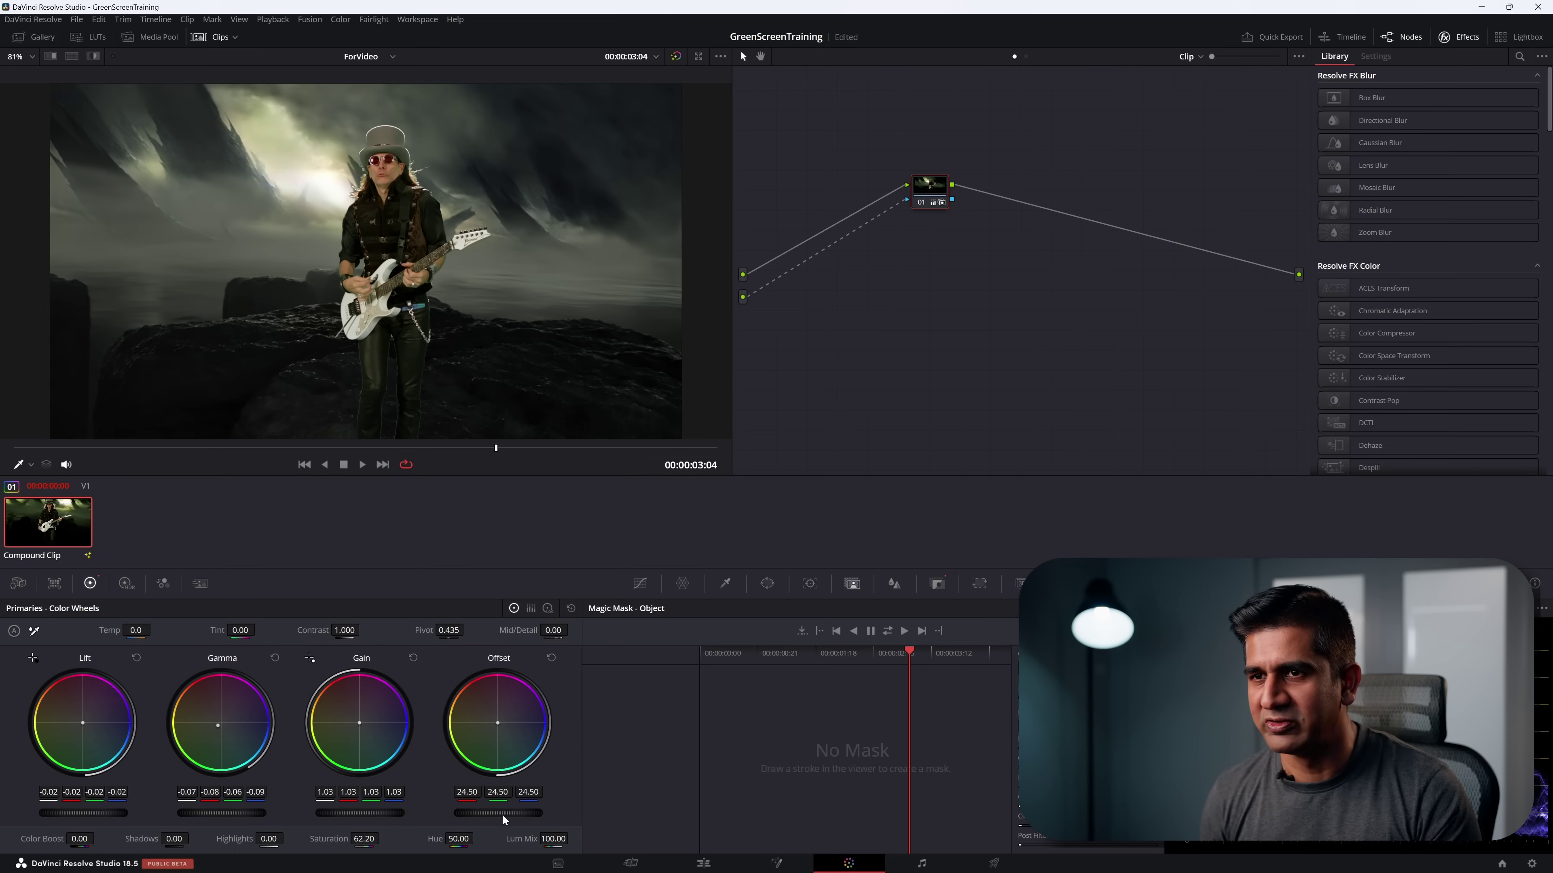
pyautogui.scroll(3, 502, 814)
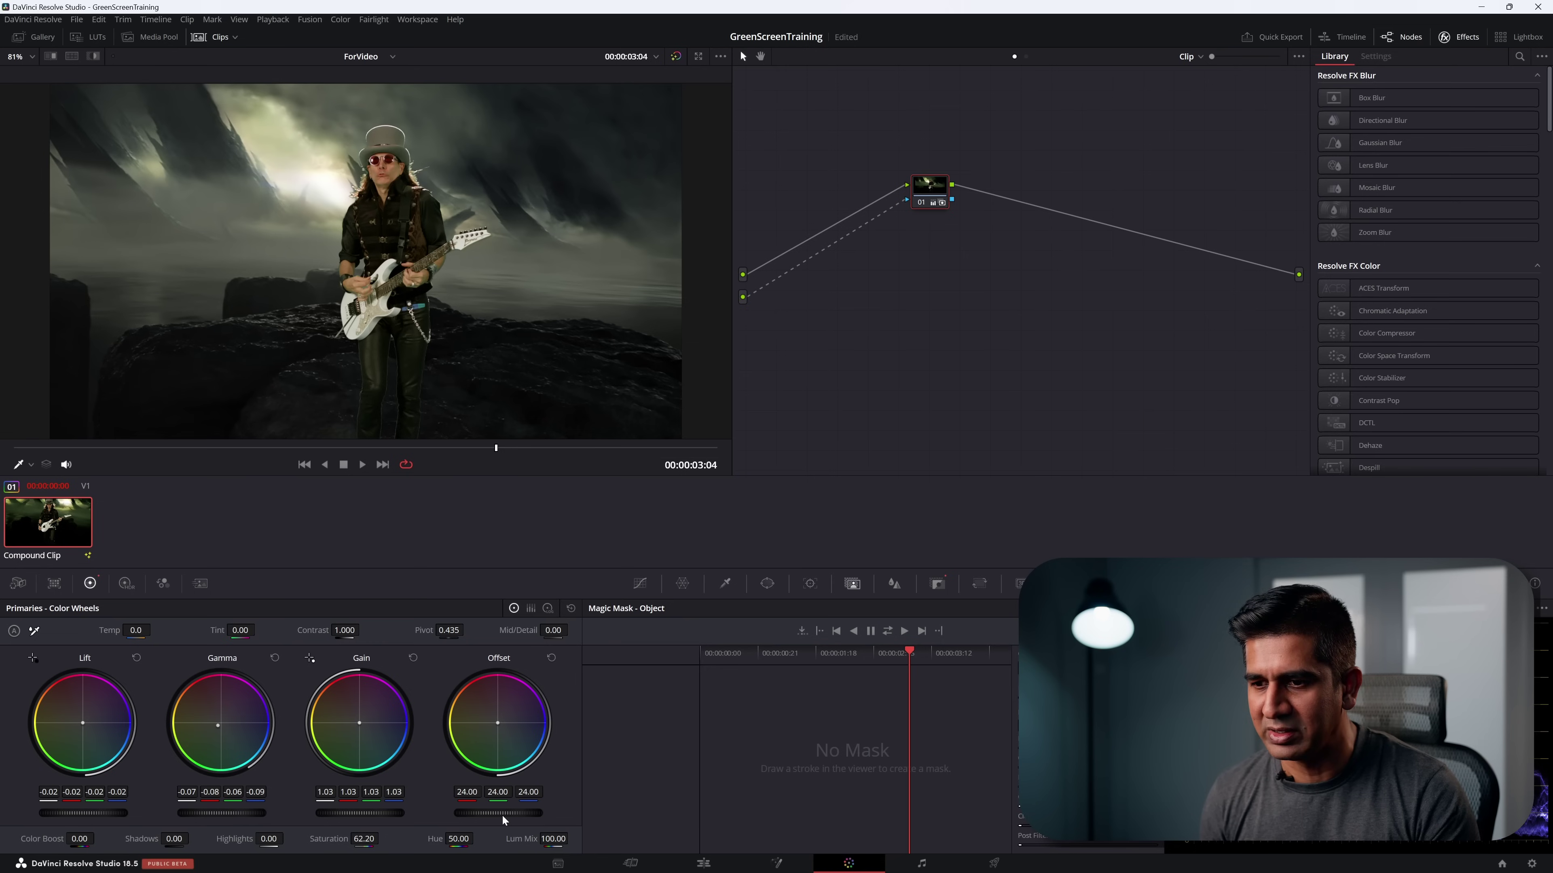
pyautogui.scroll(-1, 502, 813)
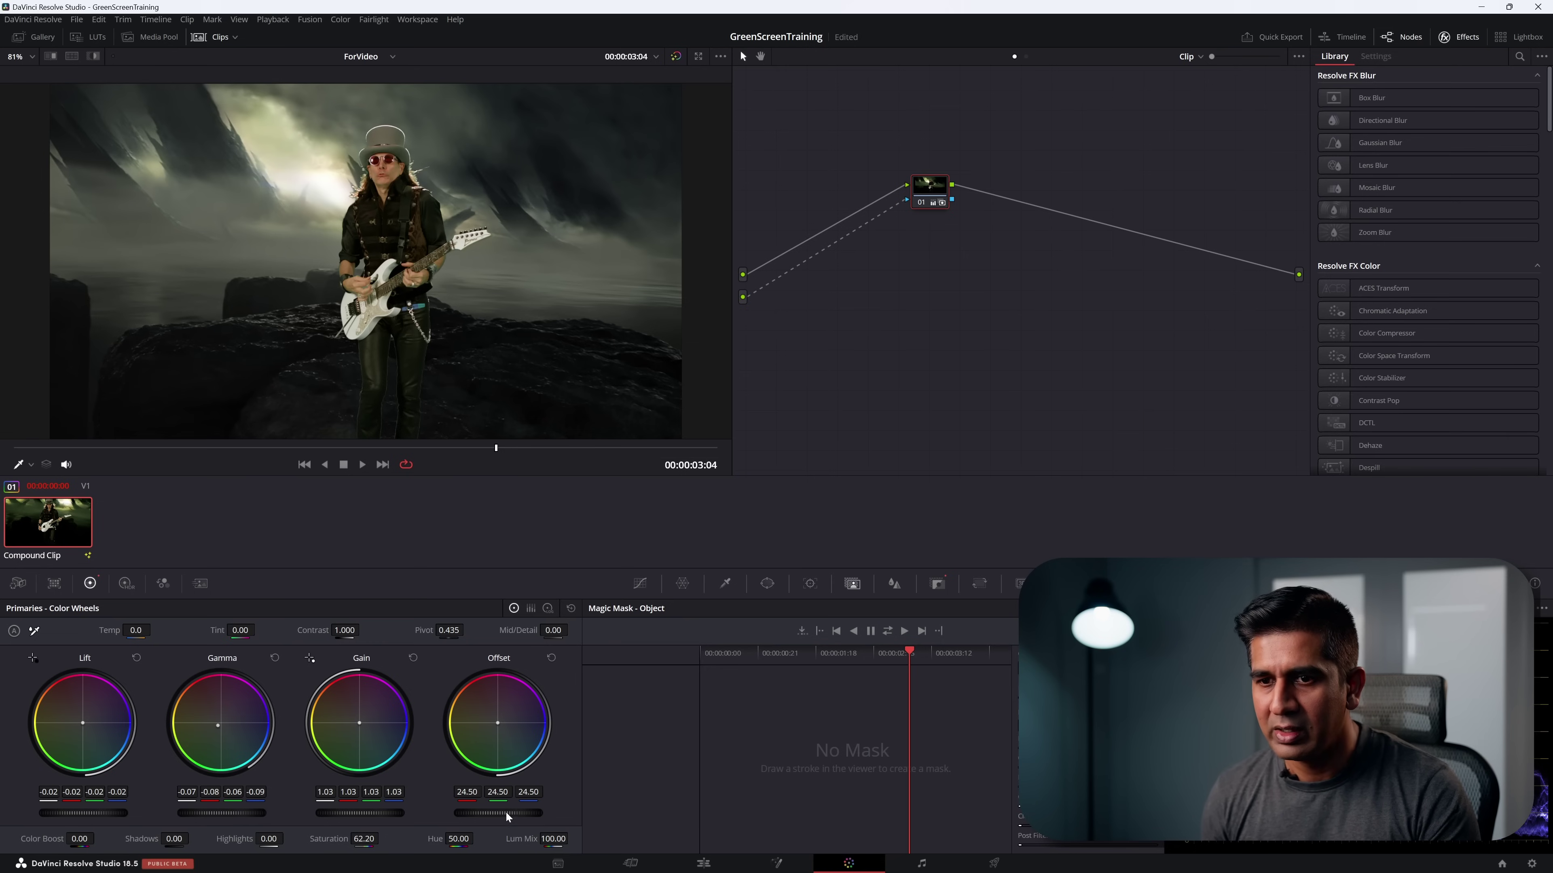